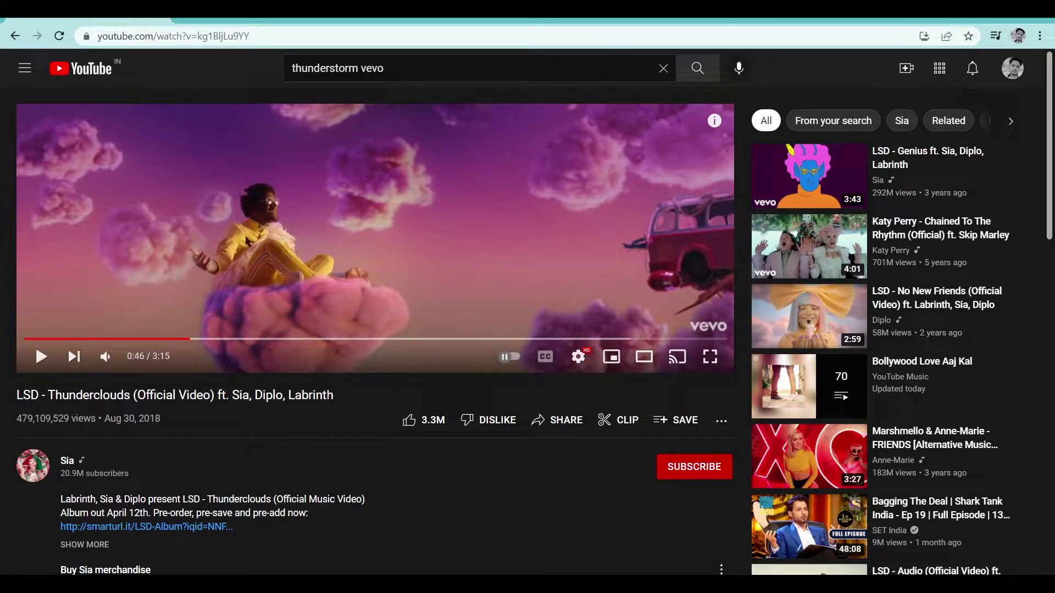
Rewind the Thunderclouds video a few seconds, let it play, and pause at 0:54
{"action": "left_click", "coordinate": [186, 338]}
{"action": "left_click", "coordinate": [265, 258]}
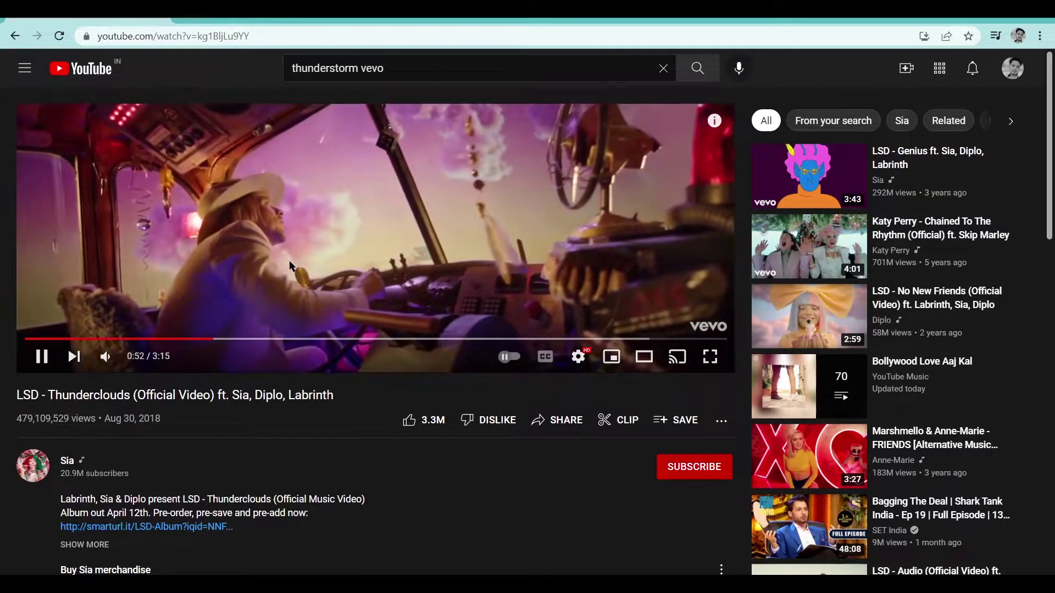
{"action": "left_click", "coordinate": [297, 251]}
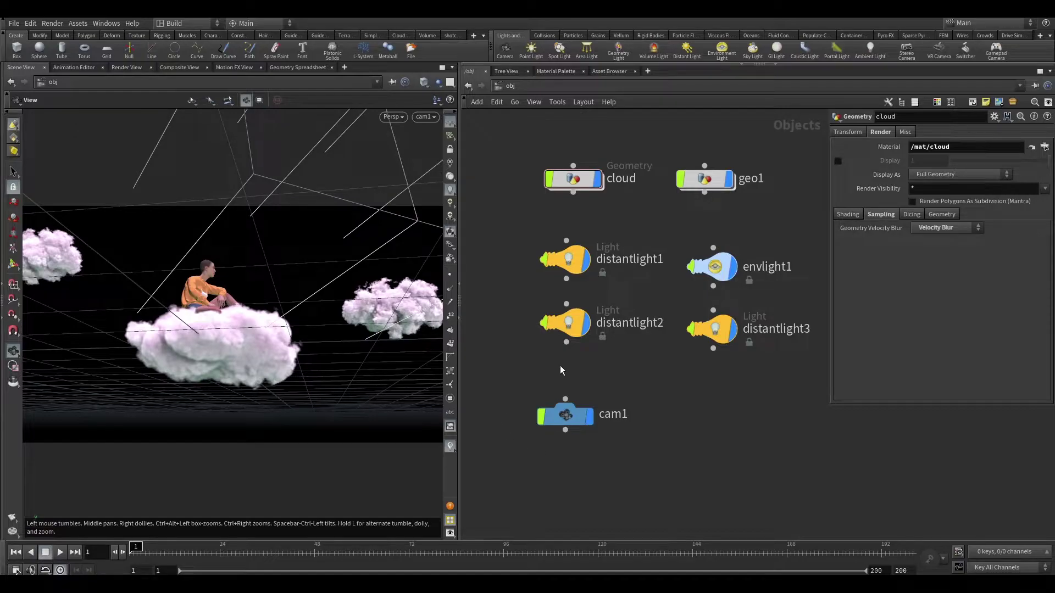
{"action": "mouse_move", "coordinate": [247, 330]}
{"action": "left_mouse_down"}
{"action": "mouse_move", "coordinate": [291, 363]}
{"action": "mouse_move", "coordinate": [509, 385]}
{"action": "left_mouse_up"}
{"action": "left_click_drag", "start_coordinate": [579, 352], "coordinate": [579, 250]}
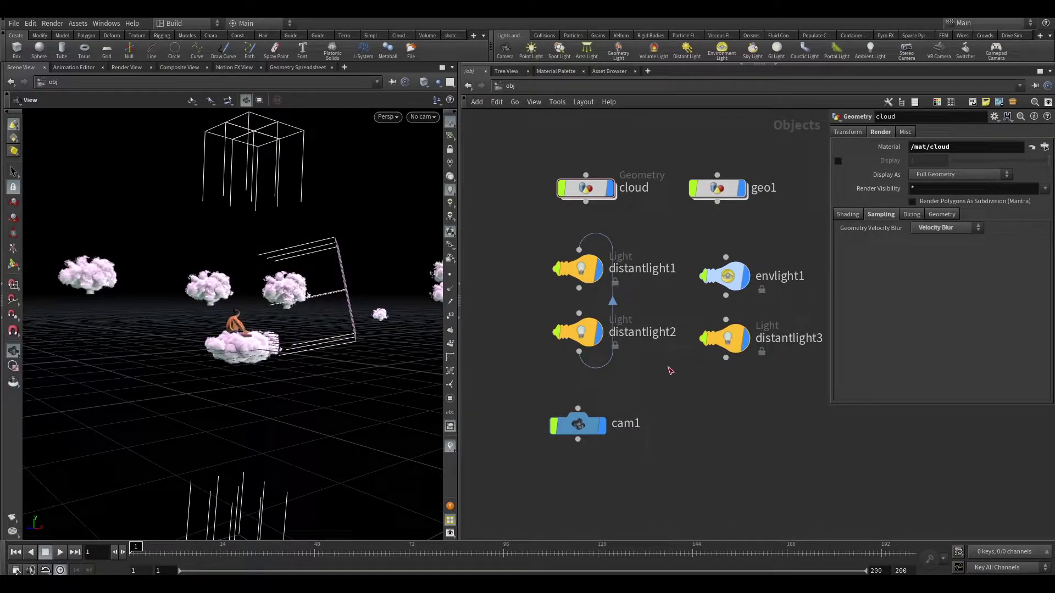
{"action": "key", "text": "ctrl+z"}
{"action": "mouse_move", "coordinate": [182, 336]}
{"action": "left_mouse_down"}
{"action": "mouse_move", "coordinate": [219, 337]}
{"action": "mouse_move", "coordinate": [588, 494]}
{"action": "left_mouse_up"}
{"action": "left_click_drag", "start_coordinate": [542, 465], "coordinate": [653, 414]}
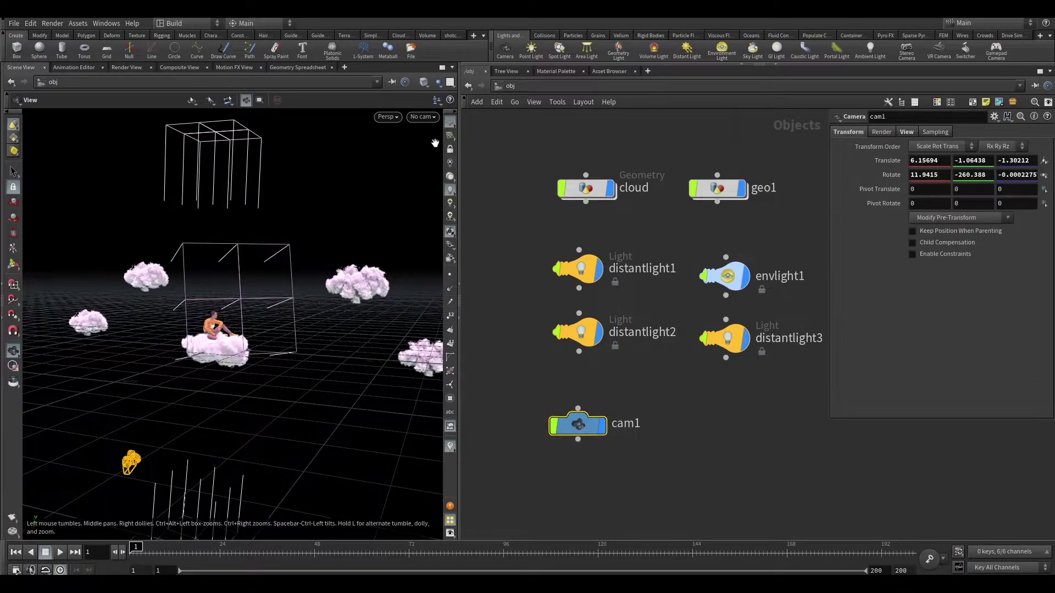
{"action": "left_click", "coordinate": [423, 116]}
{"action": "left_click", "coordinate": [429, 160]}
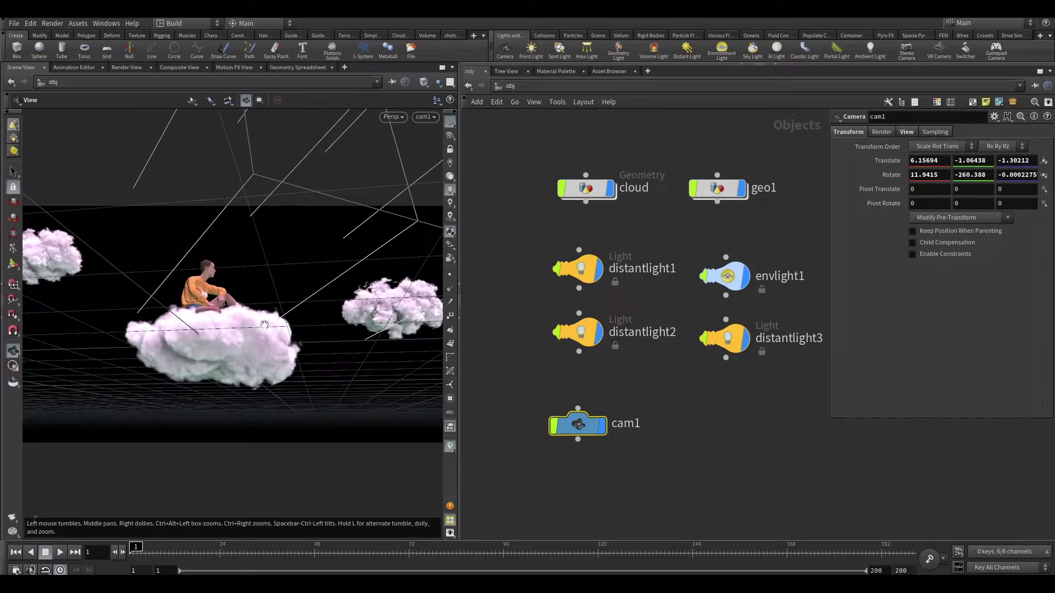
{"action": "left_click", "coordinate": [569, 479]}
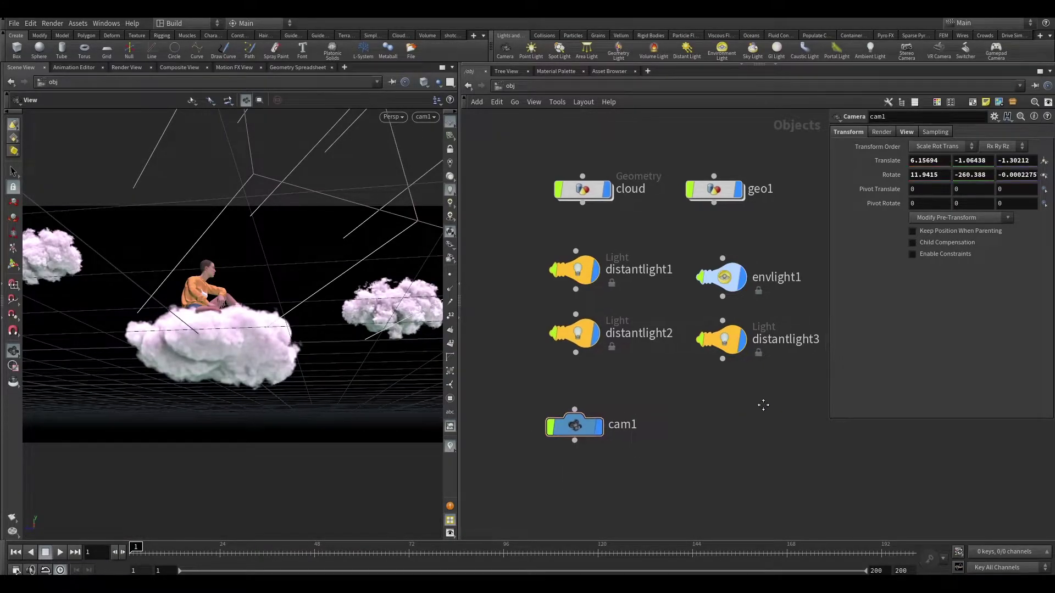
{"action": "middle_click_drag", "start_coordinate": [591, 219], "coordinate": [562, 230]}
{"action": "left_click_drag", "start_coordinate": [568, 208], "coordinate": [554, 200]}
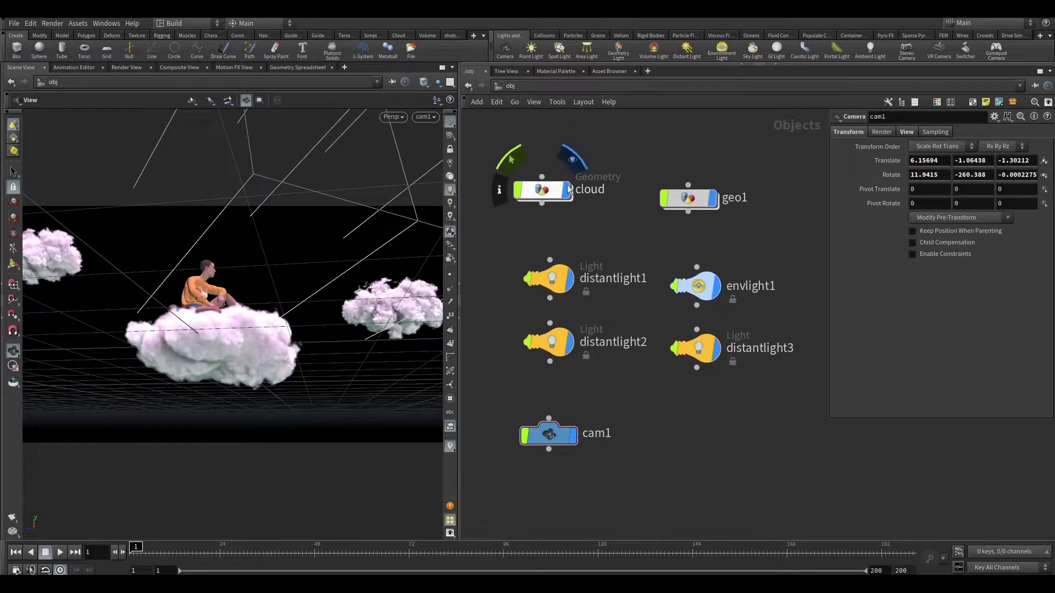
{"action": "left_click_drag", "start_coordinate": [713, 207], "coordinate": [711, 187]}
{"action": "left_click", "coordinate": [715, 146]}
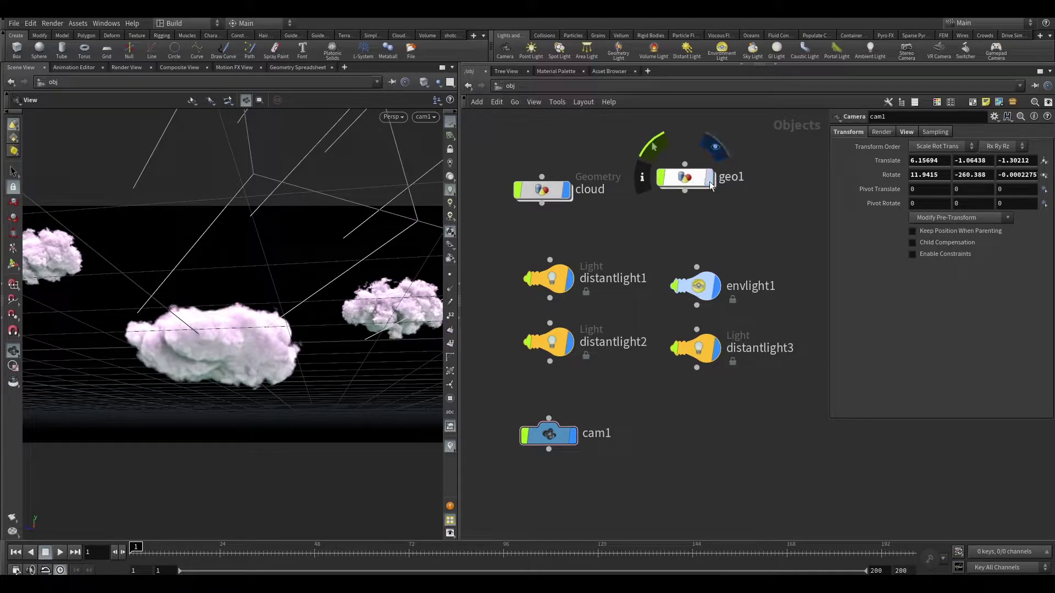
{"action": "left_click", "coordinate": [572, 160]}
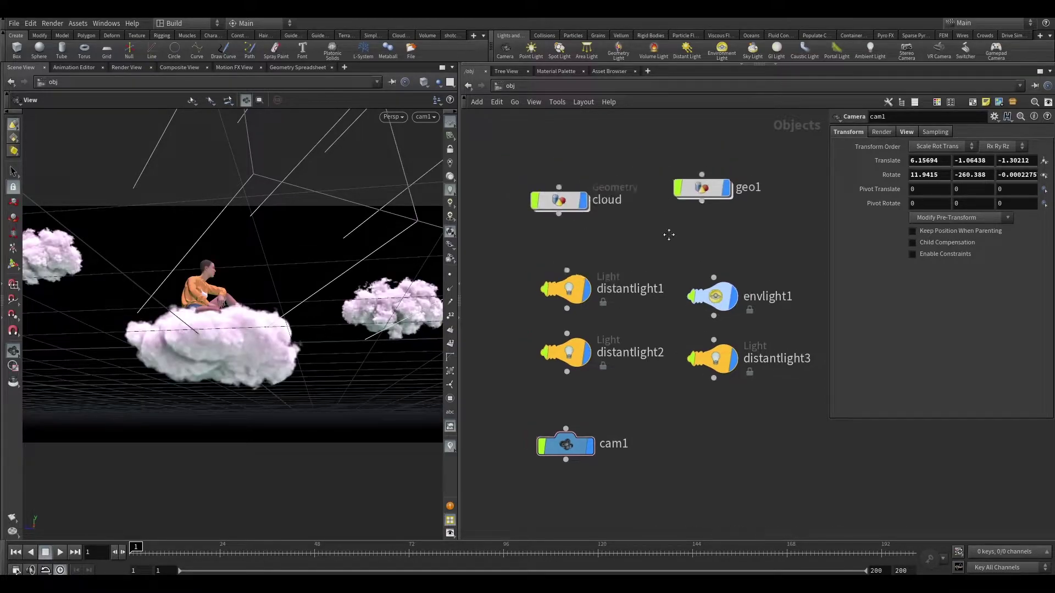
{"action": "middle_click_drag", "start_coordinate": [637, 215], "coordinate": [674, 239]}
{"action": "left_click_drag", "start_coordinate": [721, 201], "coordinate": [734, 215]}
Enter the cloud object's network, frame it, and line cloudnoise1 up under cloud1
{"action": "double_click", "coordinate": [574, 222]}
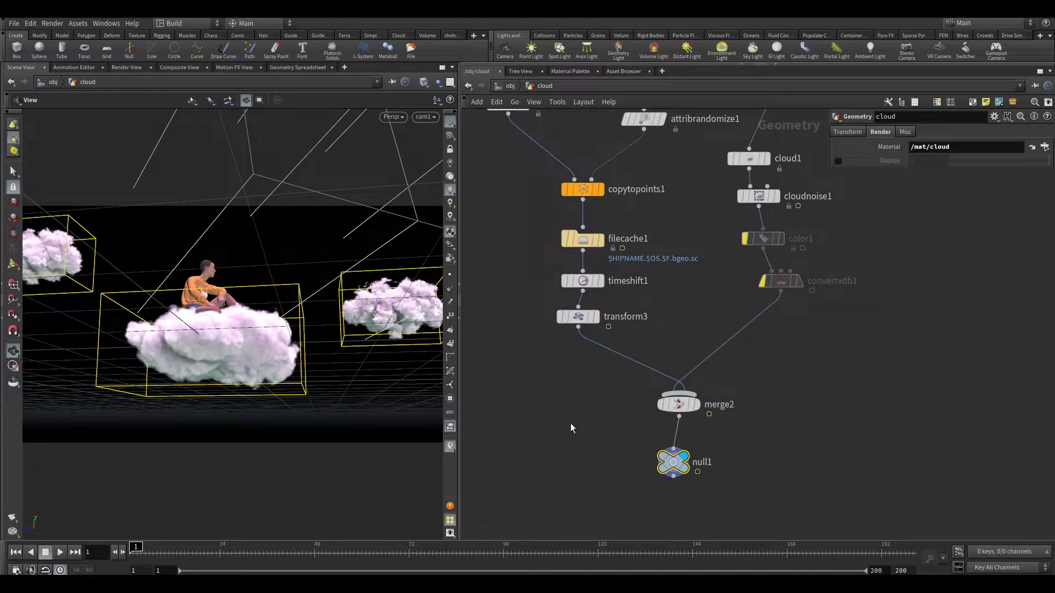
{"action": "key", "text": "h"}
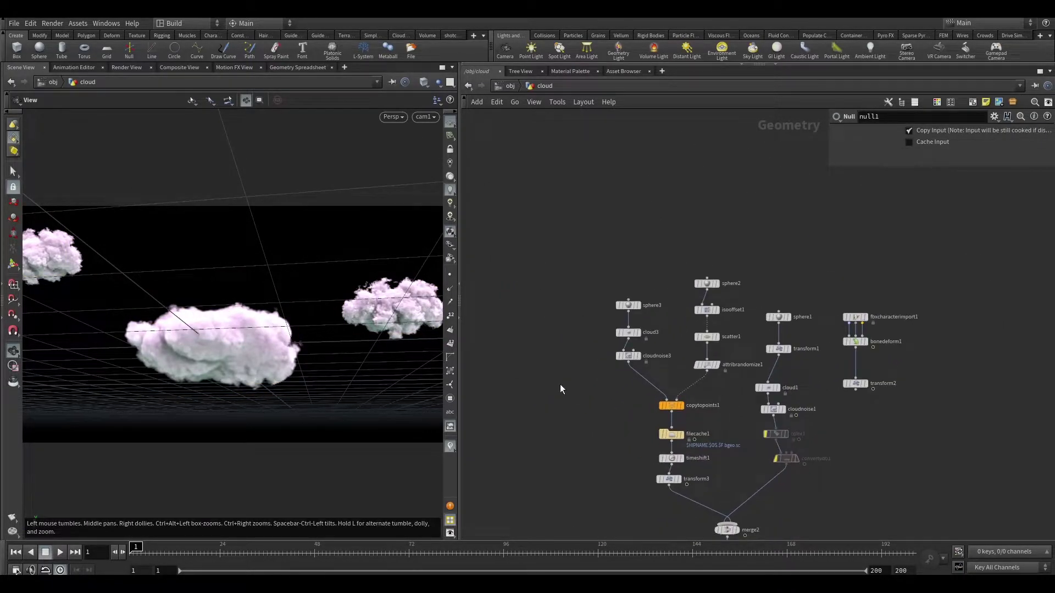
{"action": "scroll", "coordinate": [583, 352], "scroll_direction": "up", "scroll_amount": 3}
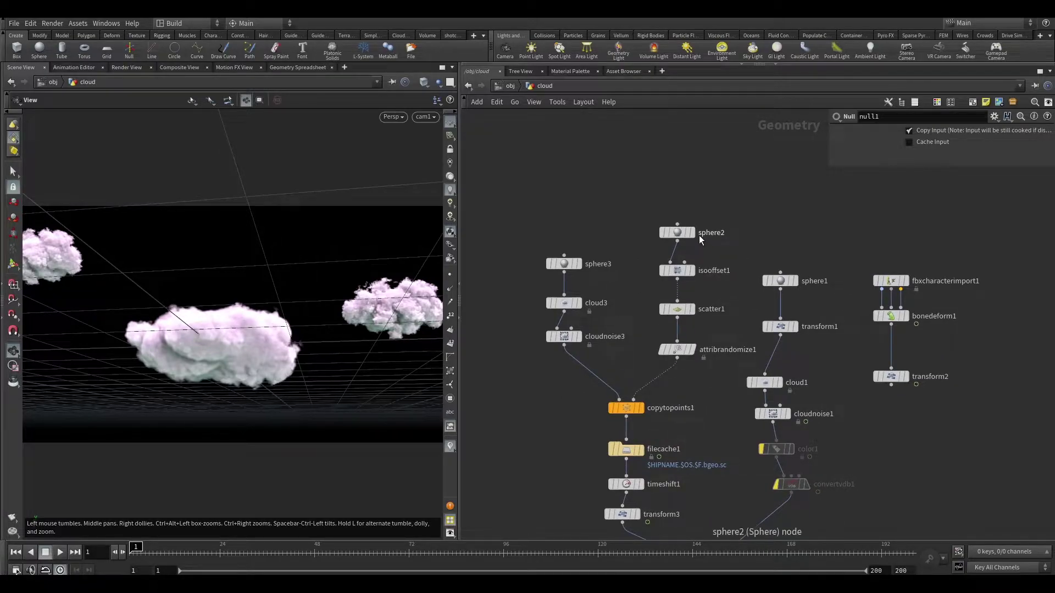
{"action": "middle_click_drag", "start_coordinate": [708, 301], "coordinate": [659, 279]}
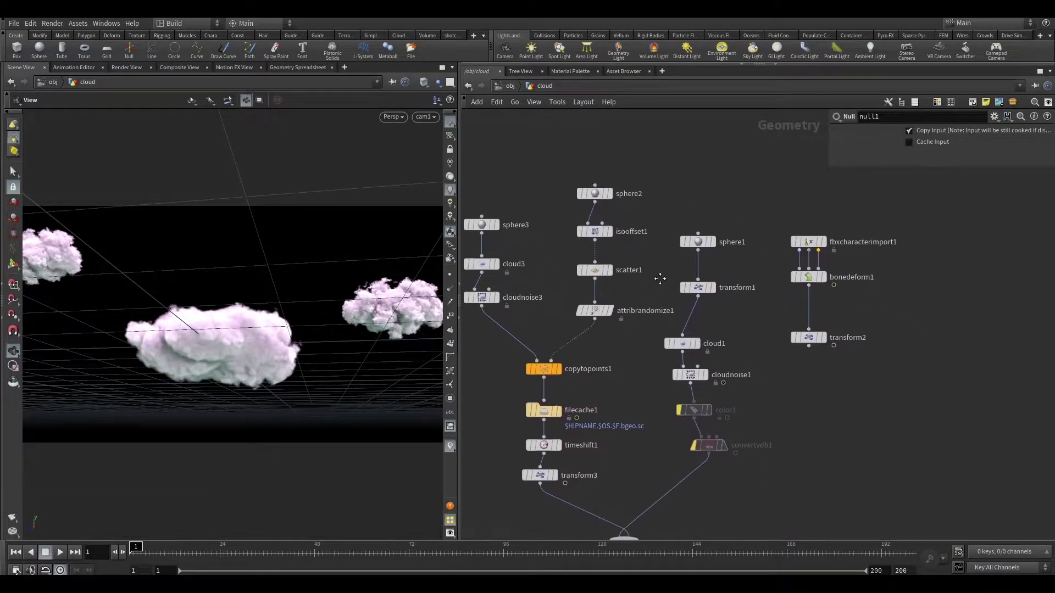
{"action": "left_click_drag", "start_coordinate": [690, 343], "coordinate": [708, 341]}
{"action": "left_click_drag", "start_coordinate": [694, 376], "coordinate": [701, 365]}
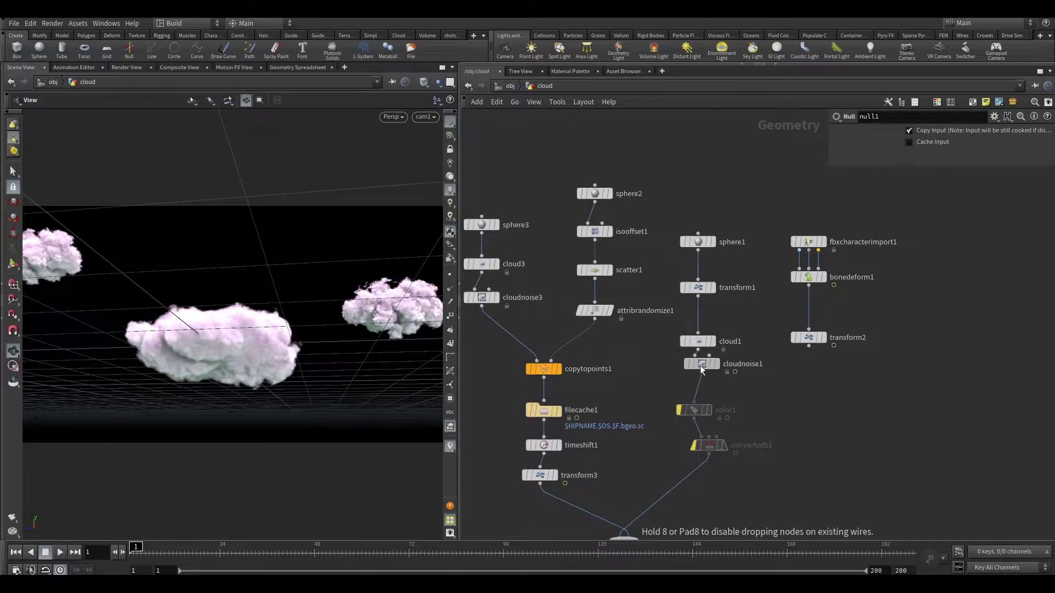
{"action": "left_click", "coordinate": [698, 373]}
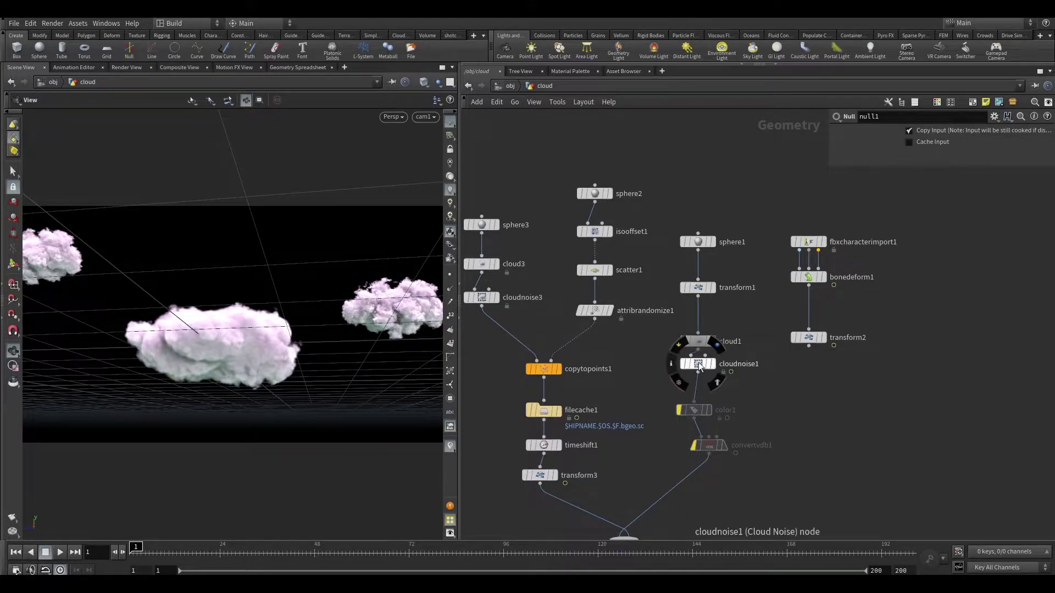
{"action": "middle_click_drag", "start_coordinate": [758, 387], "coordinate": [752, 392]}
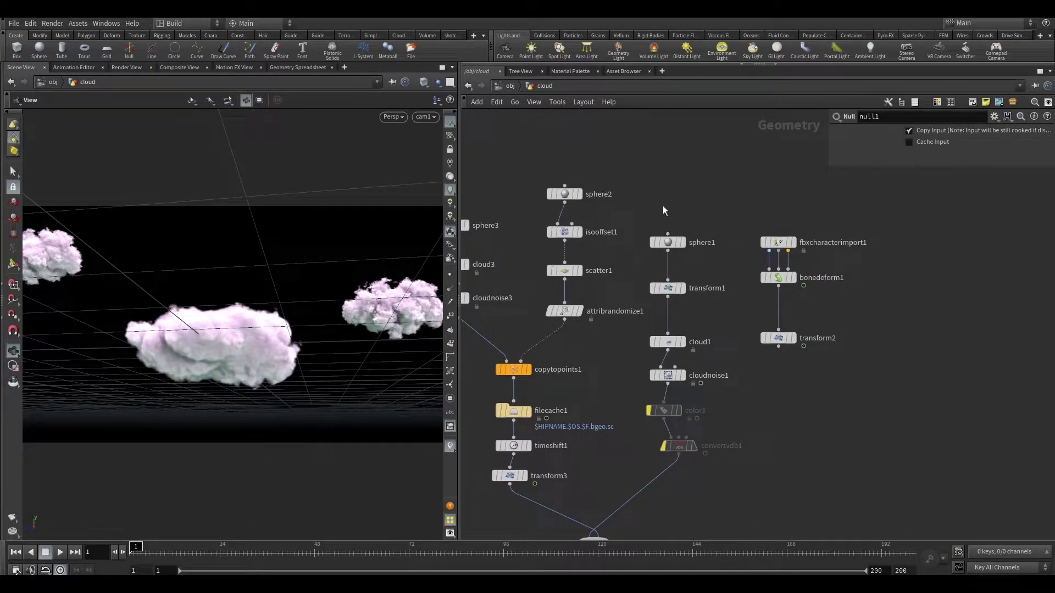
{"action": "left_click_drag", "start_coordinate": [668, 373], "coordinate": [668, 375]}
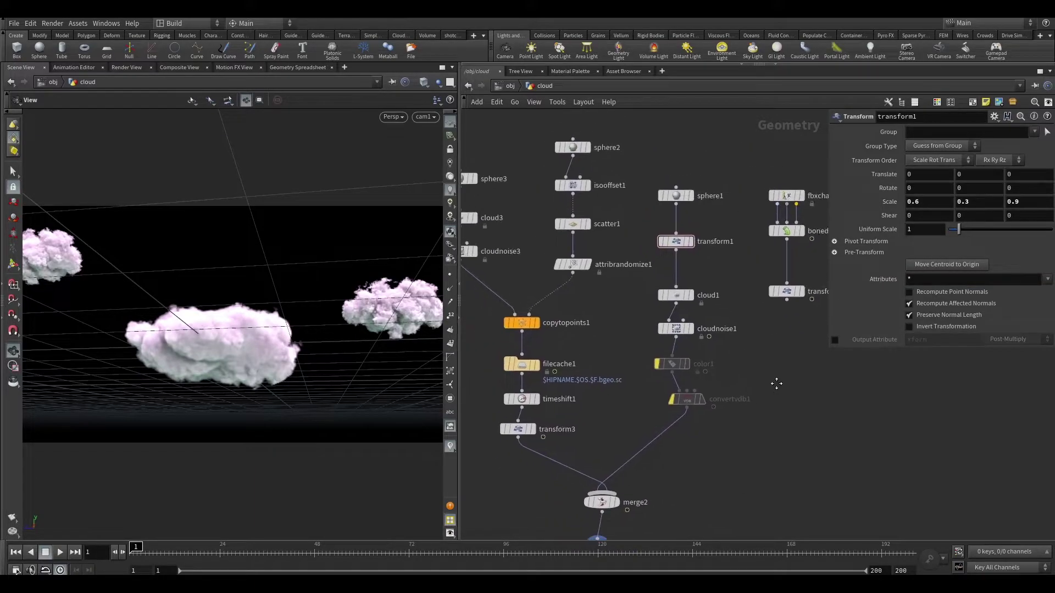
Display sphere1's plain sphere, then transform1's flattened sphere scaled 0.6, 0.3, 0.9
{"action": "left_click_drag", "start_coordinate": [625, 121], "coordinate": [483, 520]}
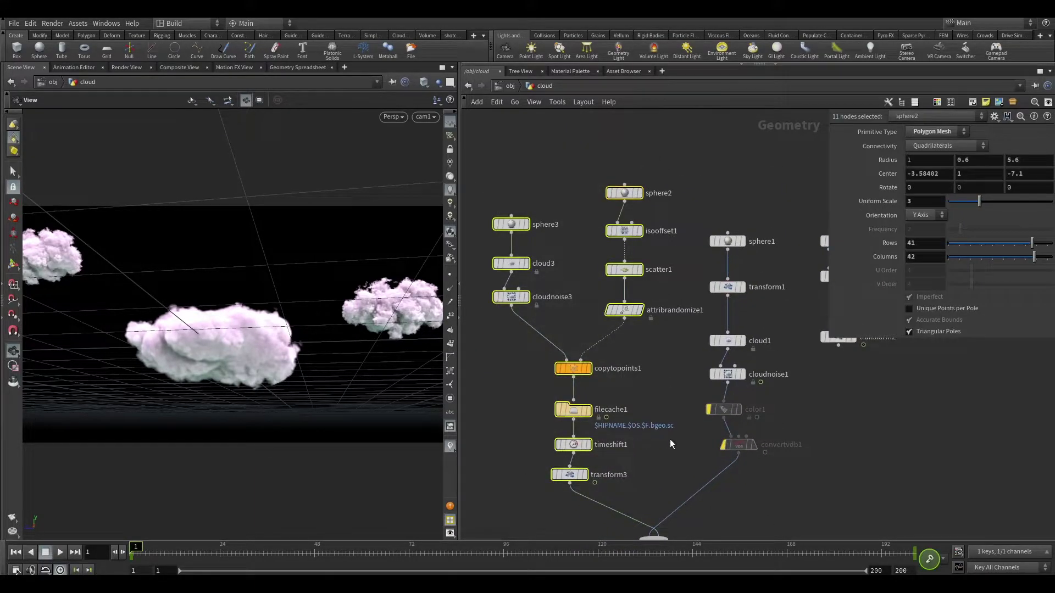
{"action": "middle_click_drag", "start_coordinate": [671, 444], "coordinate": [496, 416]}
{"action": "scroll", "coordinate": [566, 209], "scroll_direction": "up", "scroll_amount": 3}
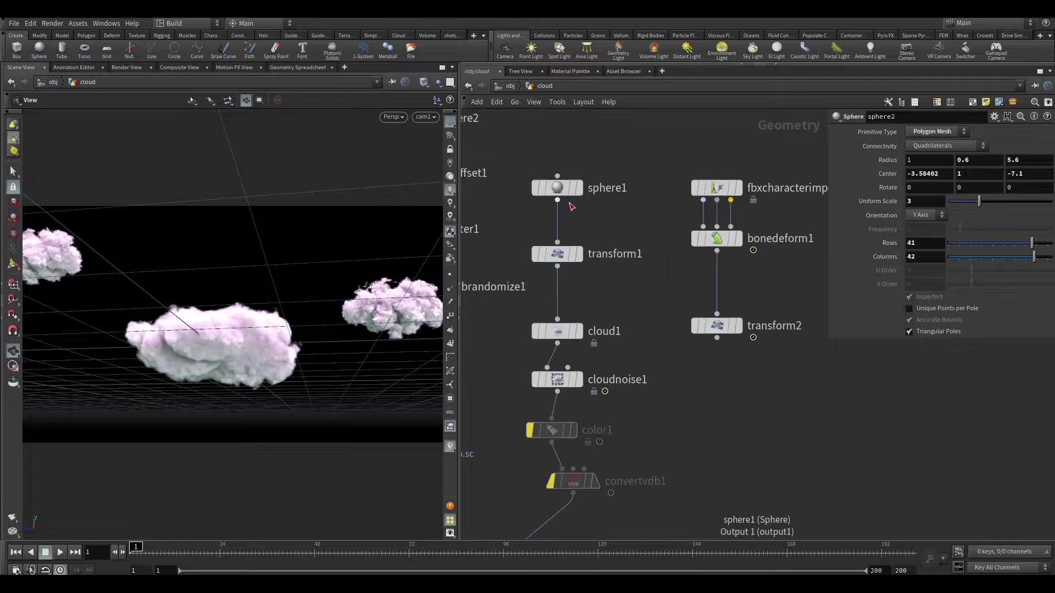
{"action": "left_click", "coordinate": [557, 188]}
{"action": "left_click", "coordinate": [578, 188]}
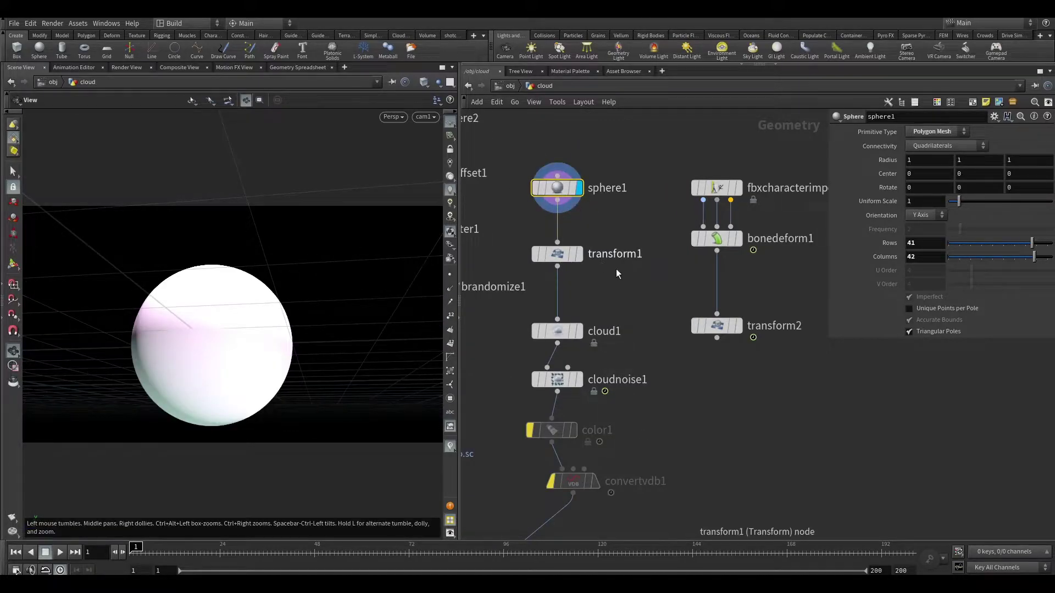
{"action": "middle_click_drag", "start_coordinate": [617, 274], "coordinate": [581, 217]}
{"action": "left_click", "coordinate": [525, 198]}
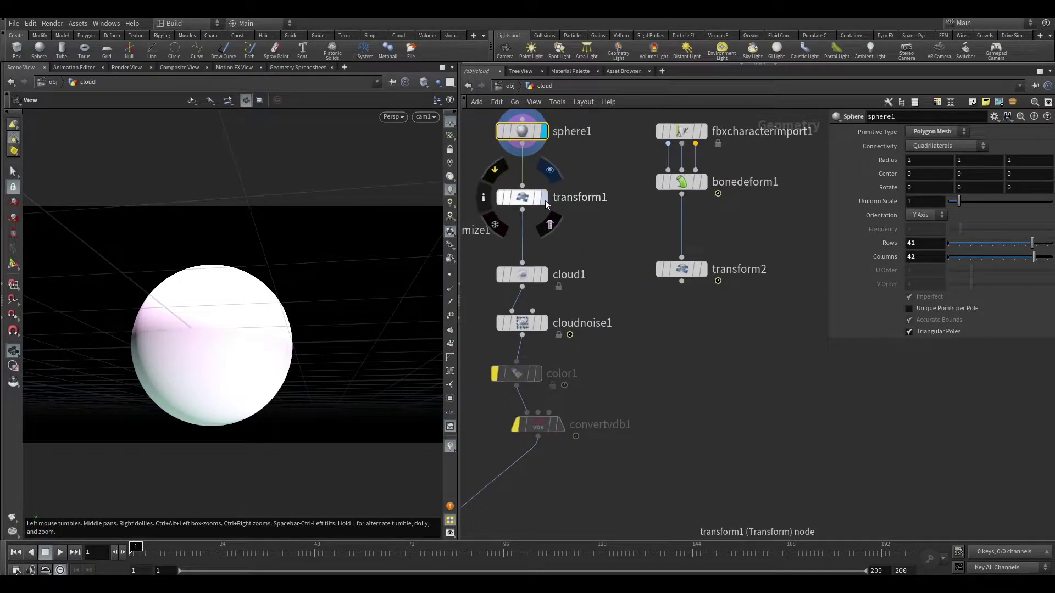
{"action": "scroll", "coordinate": [603, 339], "scroll_direction": "right", "scroll_amount": 5}
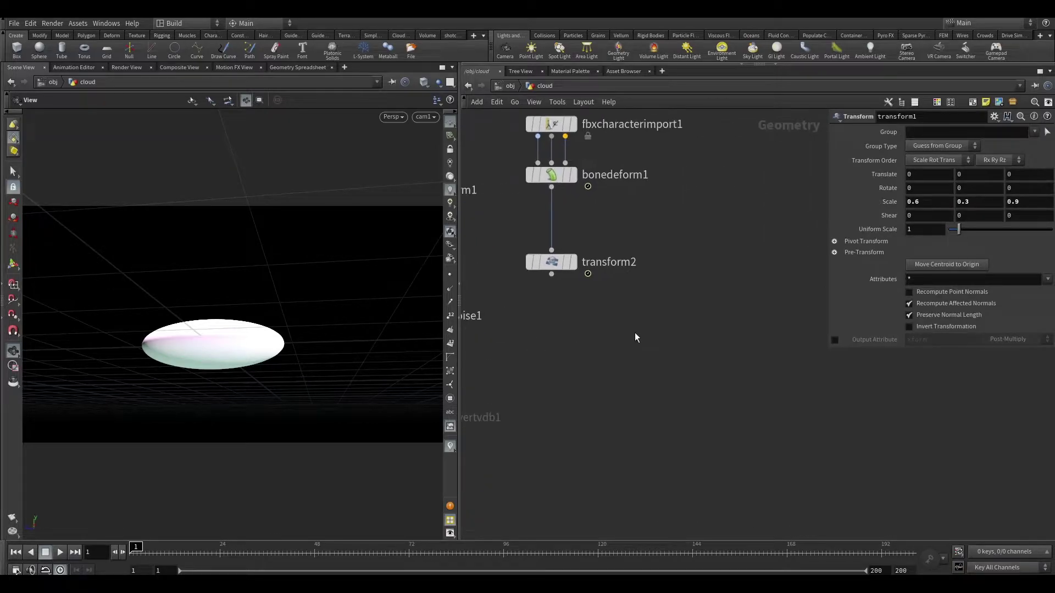
{"action": "scroll", "coordinate": [636, 336], "scroll_direction": "right", "scroll_amount": 5}
Add a new sphere4 Sphere node and set it as the displayed node
{"action": "key", "text": "Tab"}
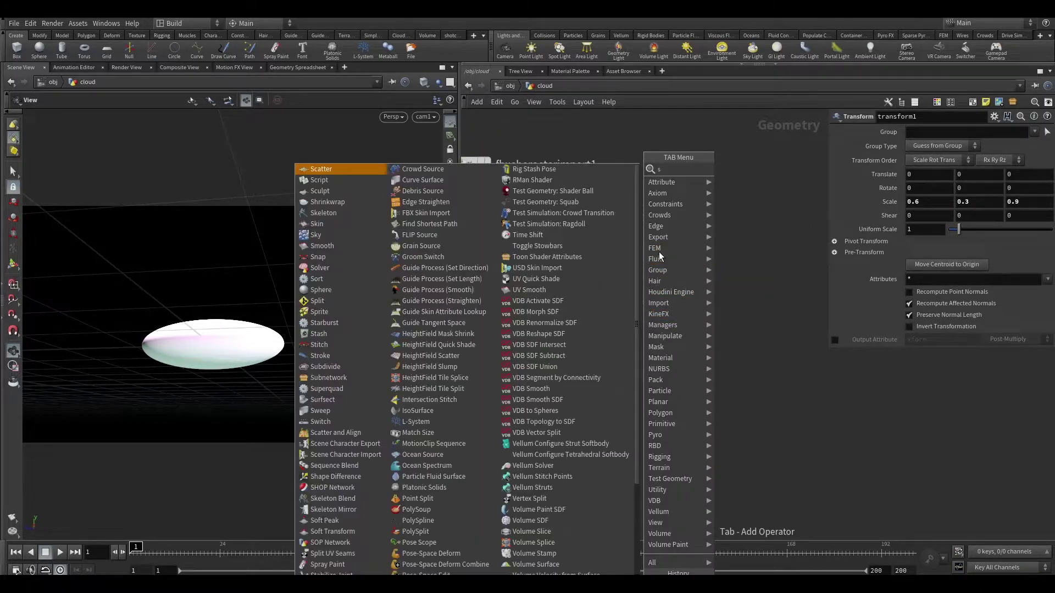
{"action": "type", "text": "spher"}
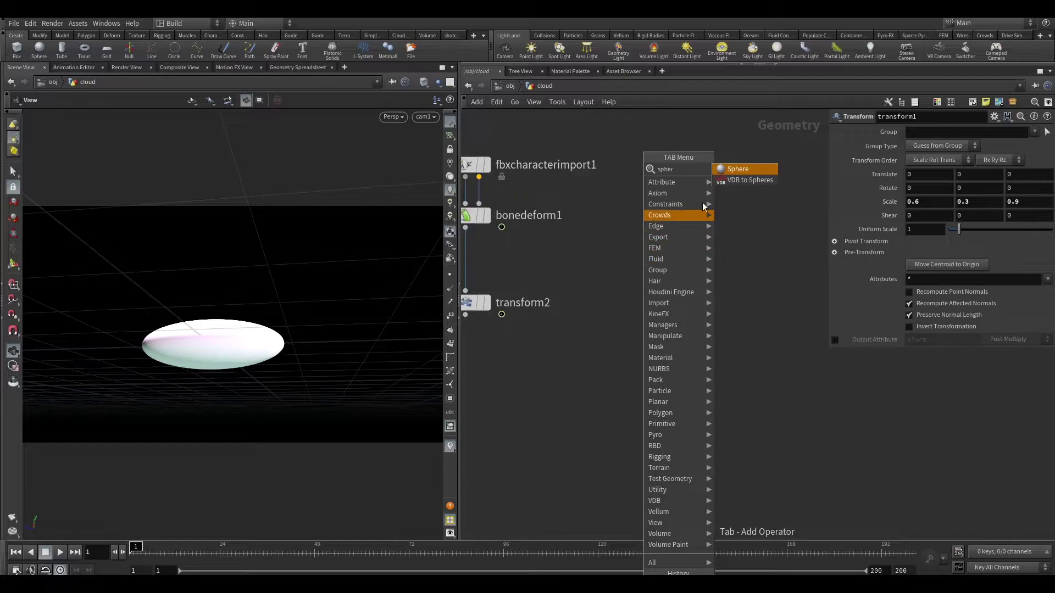
{"action": "key", "text": "Return"}
{"action": "left_click", "coordinate": [660, 211]}
{"action": "left_click_drag", "start_coordinate": [660, 211], "coordinate": [688, 213]}
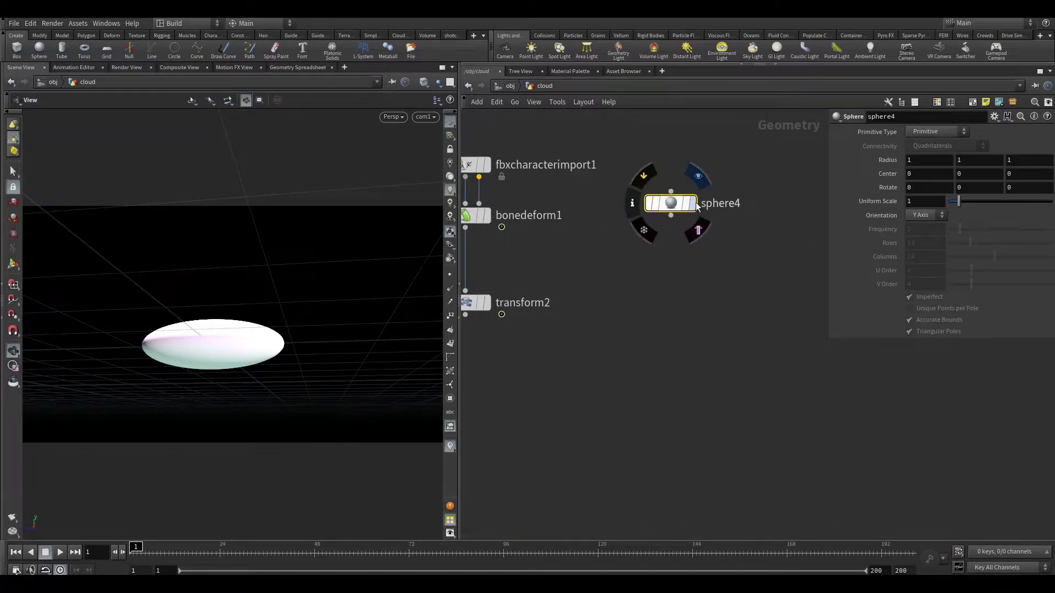
{"action": "left_click", "coordinate": [698, 176]}
Frame the new sphere and switch the viewport to Smooth Wire Shaded
{"action": "mouse_move", "coordinate": [224, 330]}
{"action": "left_mouse_down"}
{"action": "mouse_move", "coordinate": [212, 354]}
{"action": "mouse_move", "coordinate": [449, 250]}
{"action": "left_mouse_up"}
{"action": "scroll", "coordinate": [253, 333], "scroll_direction": "down", "scroll_amount": 5}
{"action": "scroll", "coordinate": [255, 328], "scroll_direction": "up", "scroll_amount": 5}
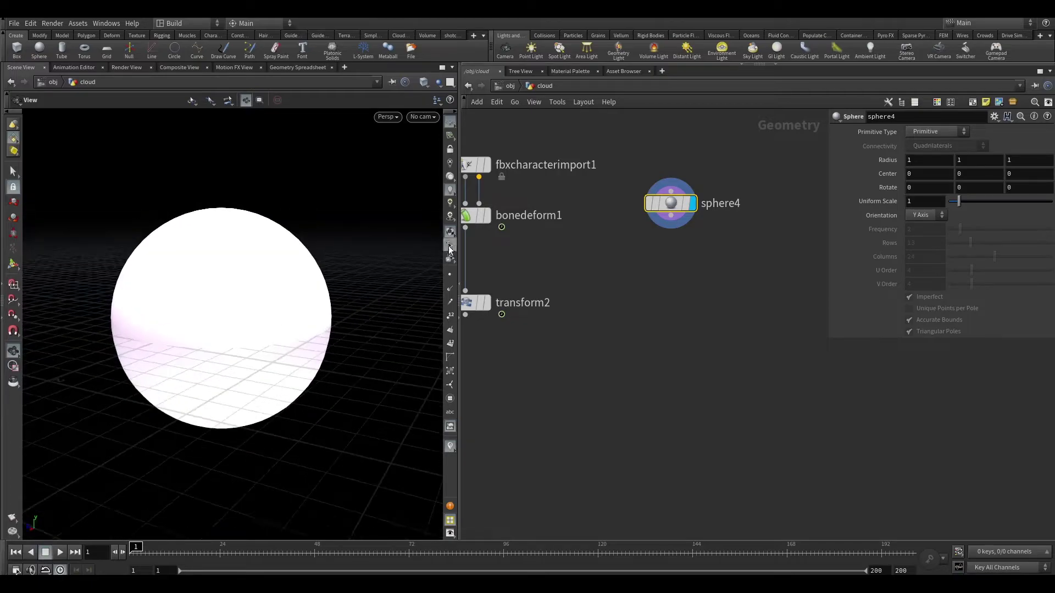
{"action": "left_click", "coordinate": [450, 177]}
{"action": "left_click_drag", "start_coordinate": [255, 276], "coordinate": [267, 285]}
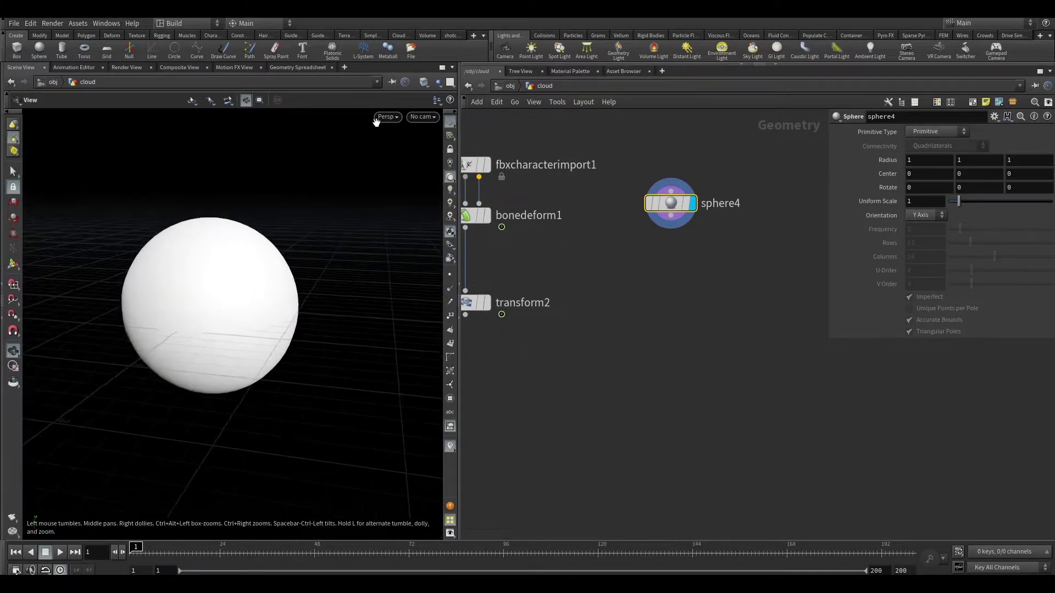
{"action": "left_click", "coordinate": [425, 83]}
{"action": "left_click", "coordinate": [434, 192]}
{"action": "left_click_drag", "start_coordinate": [339, 285], "coordinate": [313, 290]}
Make sphere4 a Polygon Mesh with 34 rows and 36 columns
{"action": "left_click", "coordinate": [906, 132]}
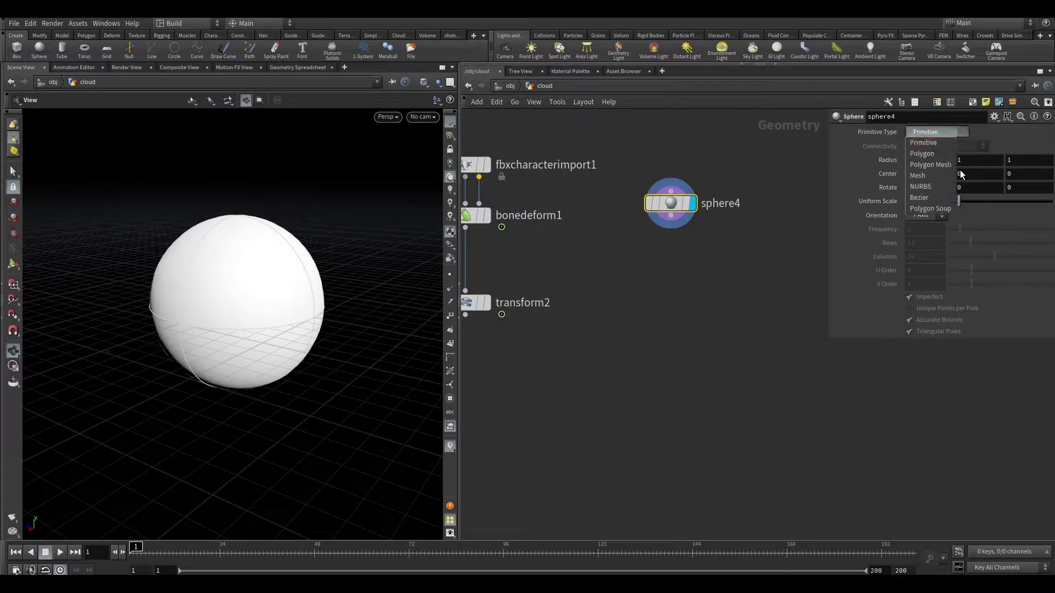
{"action": "left_click", "coordinate": [961, 170]}
{"action": "mouse_move", "coordinate": [976, 243]}
{"action": "left_mouse_down"}
{"action": "mouse_move", "coordinate": [1017, 243]}
{"action": "mouse_move", "coordinate": [1022, 258]}
{"action": "left_mouse_up"}
{"action": "left_click_drag", "start_coordinate": [135, 318], "coordinate": [201, 316]}
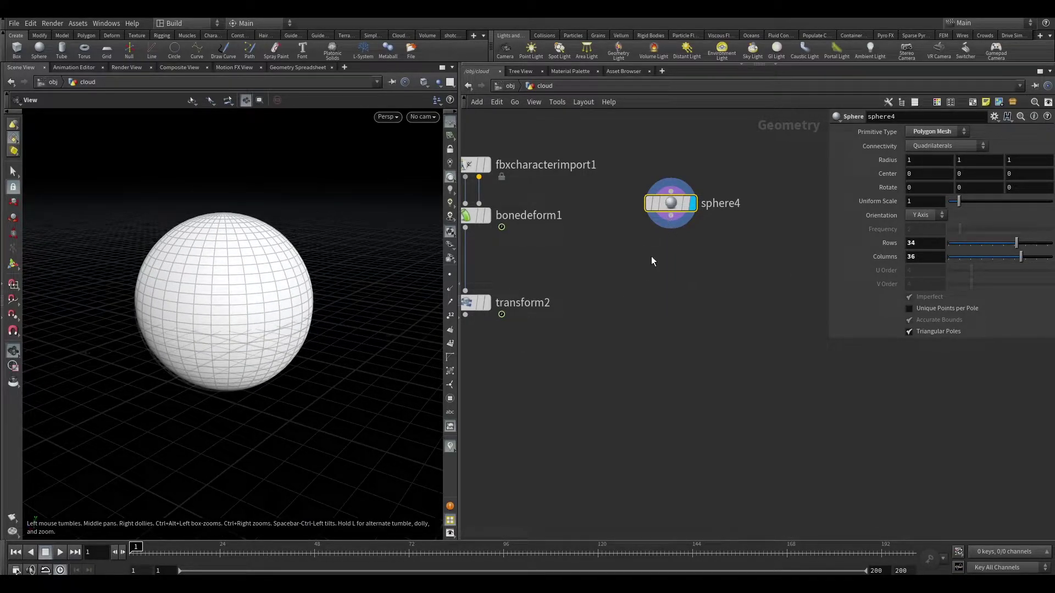
{"action": "middle_click_drag", "start_coordinate": [642, 304], "coordinate": [666, 269]}
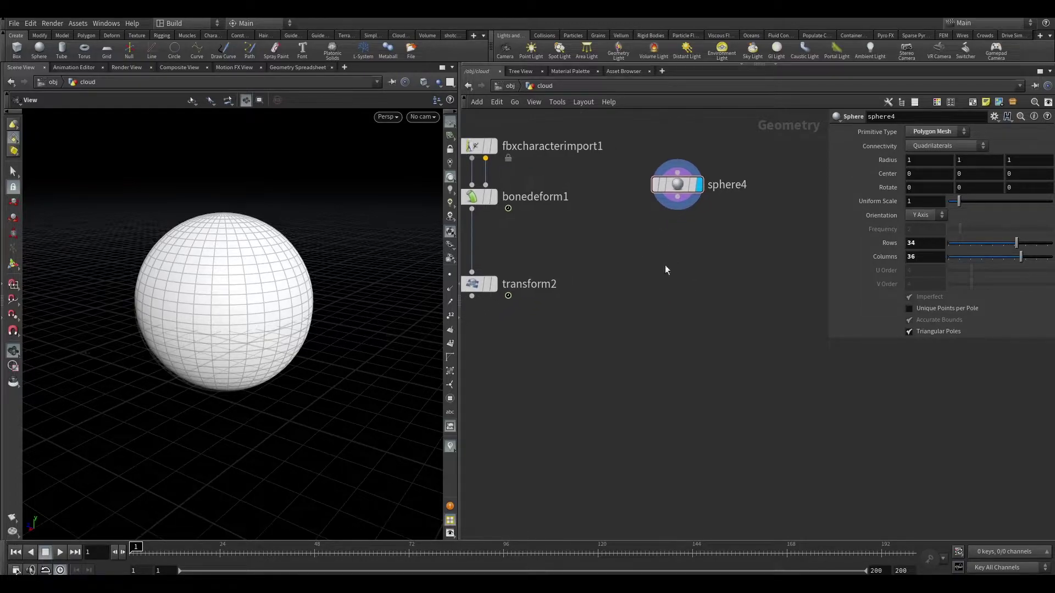
Add a Cloud node (cloud4) wired directly under sphere4
{"action": "key", "text": "Tab"}
{"action": "type", "text": "col"}
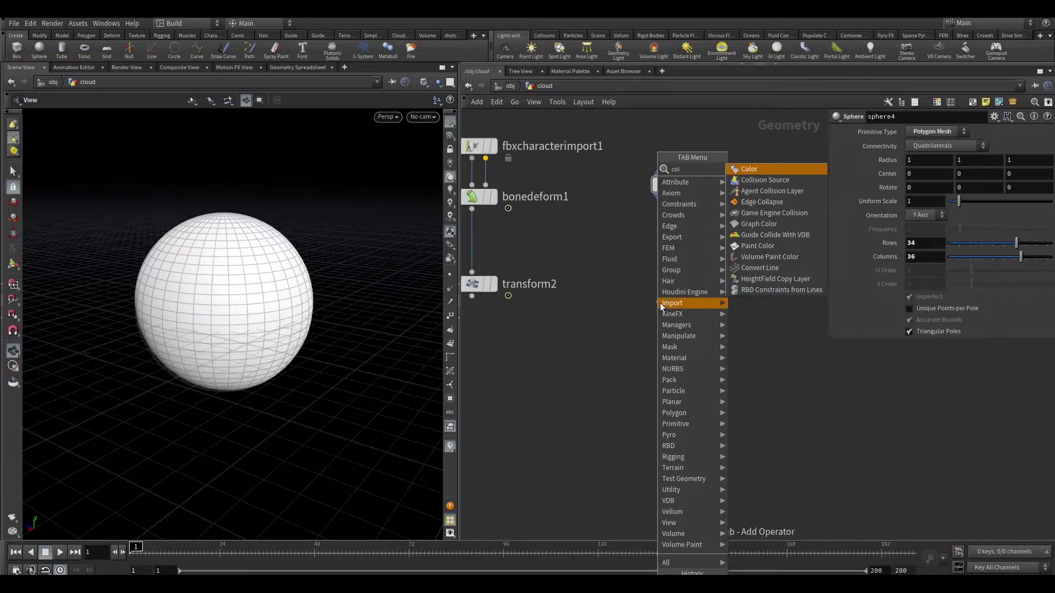
{"action": "key", "text": "BackSpace"}
{"action": "key", "text": "BackSpace"}
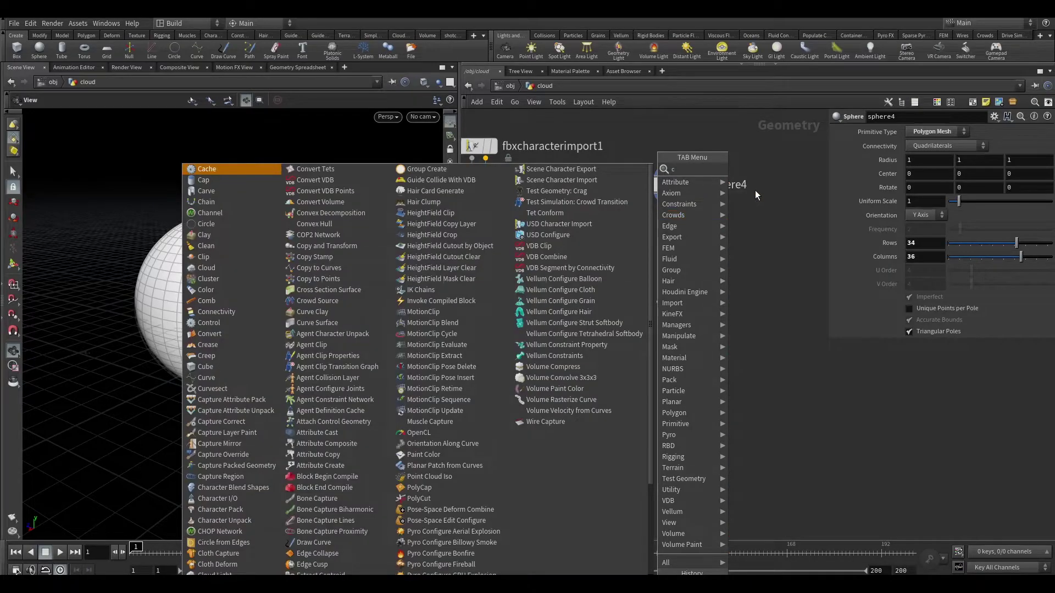
{"action": "type", "text": "loud"}
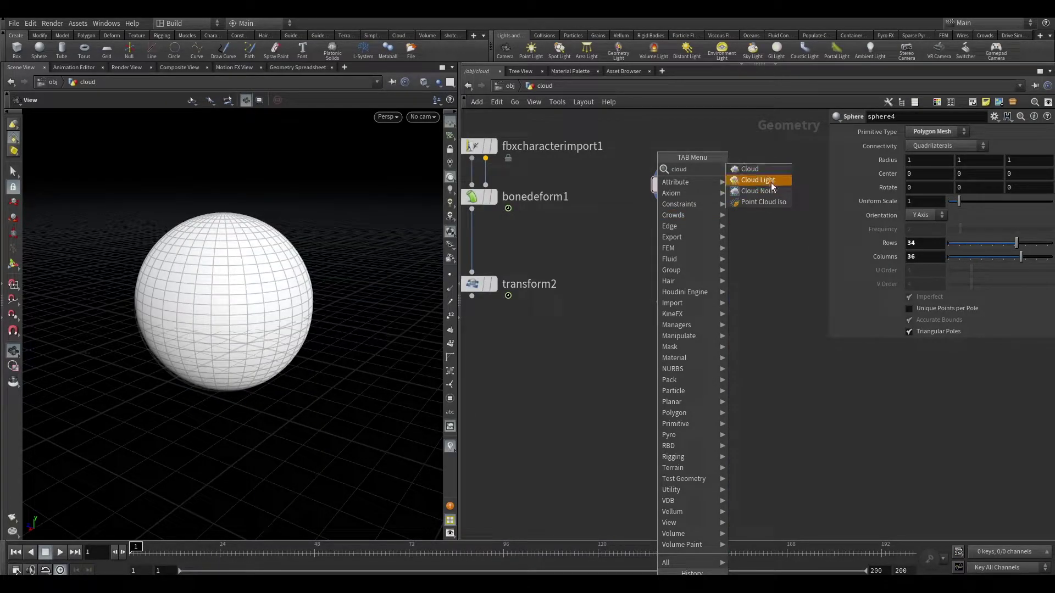
{"action": "left_click", "coordinate": [750, 169]}
{"action": "left_click", "coordinate": [660, 301]}
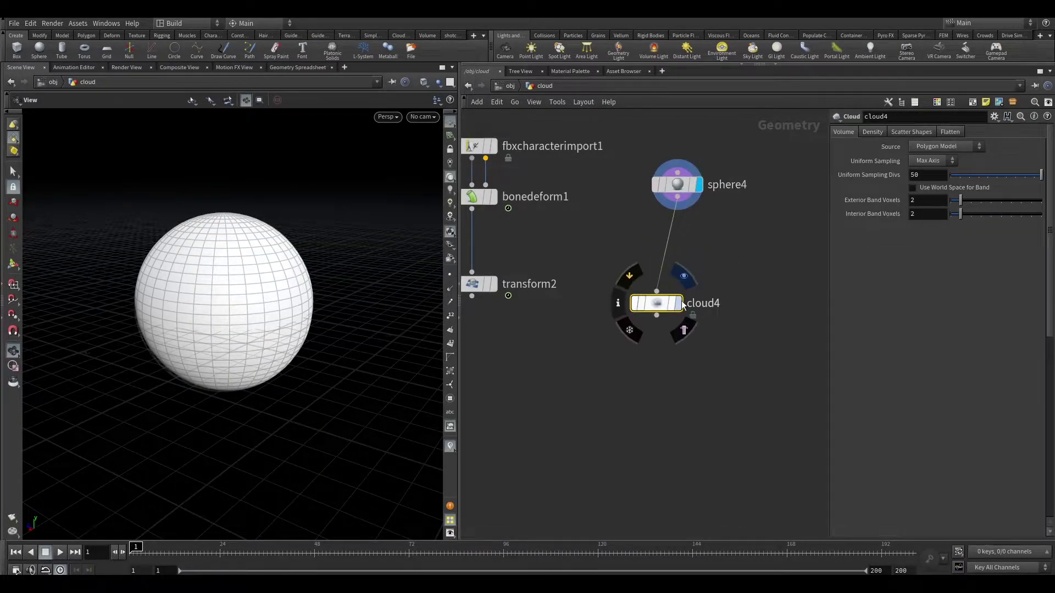
{"action": "left_click_drag", "start_coordinate": [661, 301], "coordinate": [678, 284]}
{"action": "mouse_move", "coordinate": [176, 295]}
{"action": "left_mouse_down"}
{"action": "mouse_move", "coordinate": [237, 307]}
{"action": "mouse_move", "coordinate": [198, 304]}
{"action": "left_mouse_up"}
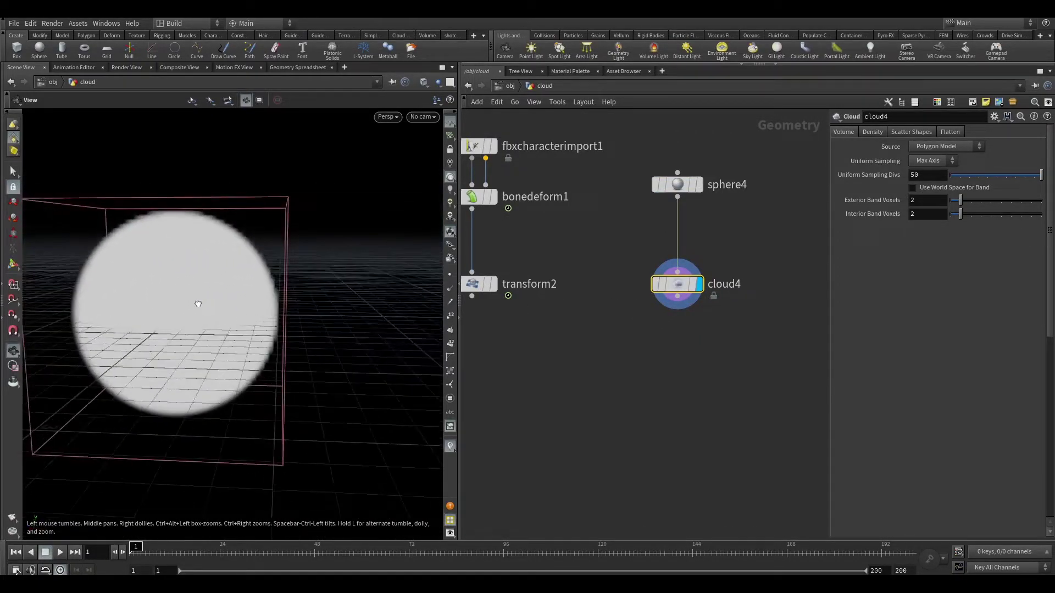
Set cloud4's Uniform Sampling to By Size with Div Size 0.01
{"action": "left_click", "coordinate": [938, 161]}
{"action": "left_click", "coordinate": [934, 184]}
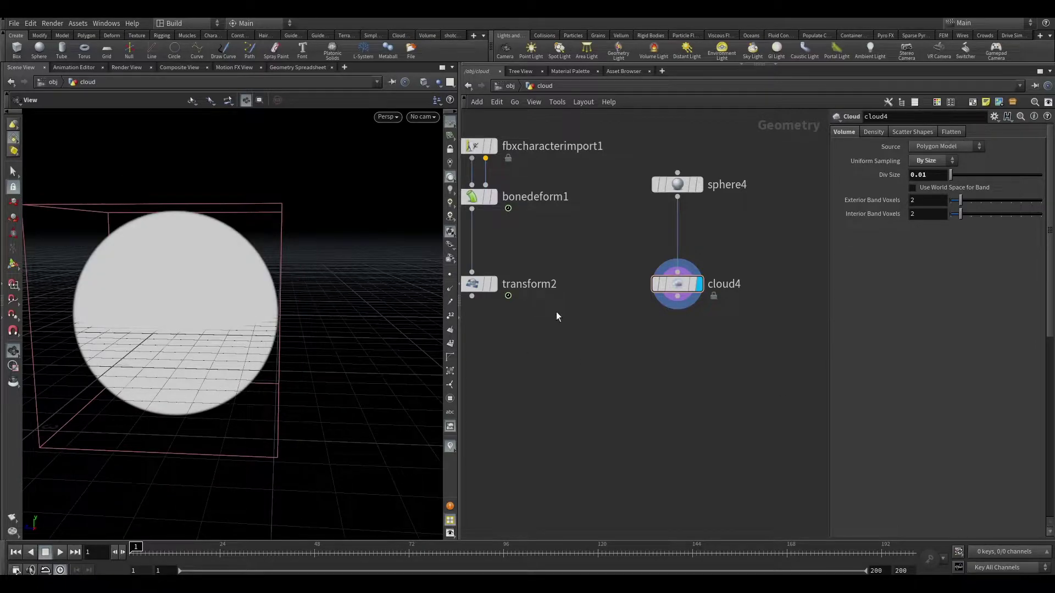
{"action": "mouse_move", "coordinate": [275, 314]}
{"action": "left_mouse_down"}
{"action": "mouse_move", "coordinate": [336, 309]}
{"action": "mouse_move", "coordinate": [300, 302]}
{"action": "mouse_move", "coordinate": [309, 308]}
{"action": "left_mouse_up"}
{"action": "middle_click_drag", "start_coordinate": [686, 316], "coordinate": [679, 251]}
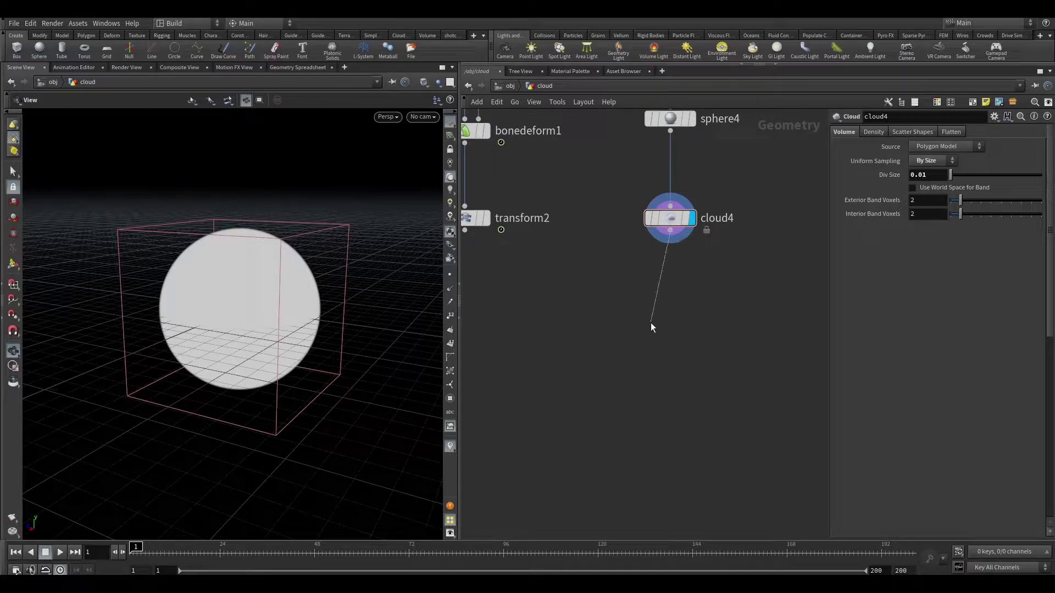
Add a Cloud Noise node (cloudnoise4) below cloud4 and display it
{"action": "key", "text": "Tab"}
{"action": "type", "text": "clo"}
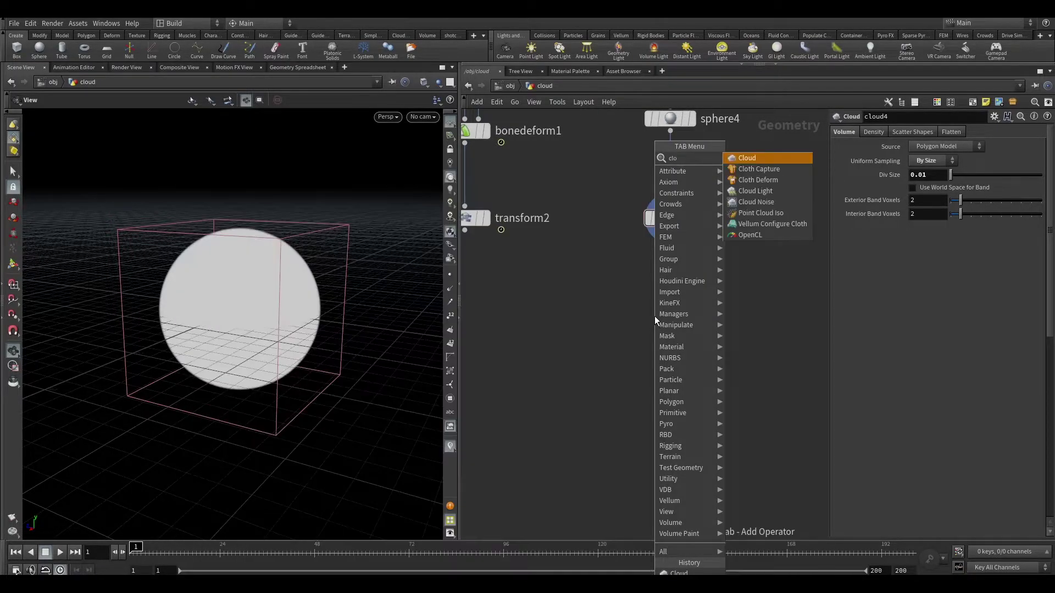
{"action": "type", "text": "ud"}
{"action": "left_click", "coordinate": [757, 181]}
{"action": "left_click", "coordinate": [659, 324]}
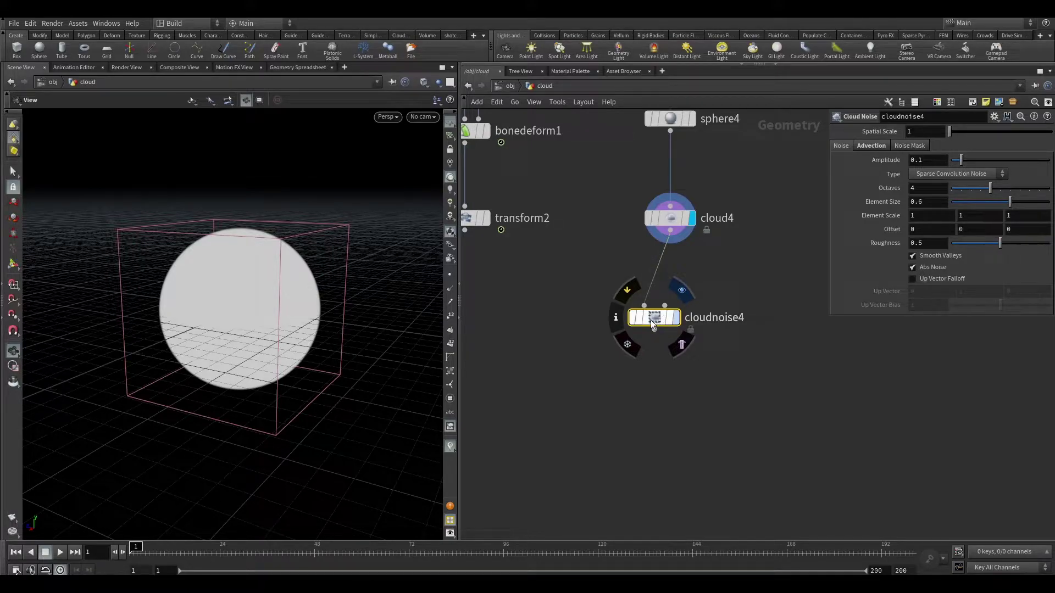
{"action": "left_click", "coordinate": [675, 318]}
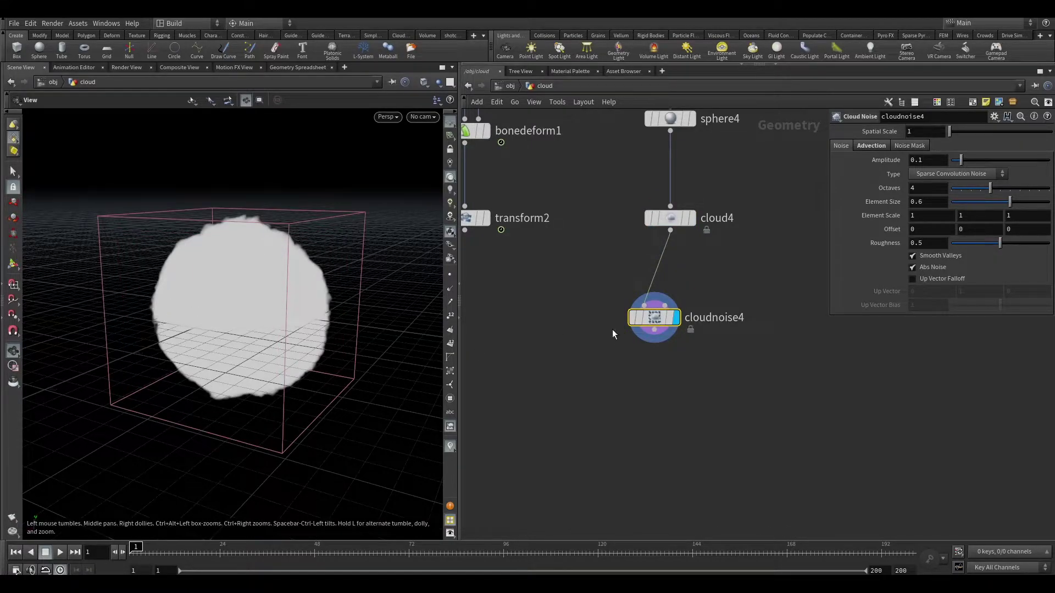
{"action": "left_click_drag", "start_coordinate": [659, 318], "coordinate": [675, 282]}
{"action": "mouse_move", "coordinate": [215, 288]}
{"action": "left_mouse_down"}
{"action": "mouse_move", "coordinate": [270, 331]}
{"action": "mouse_move", "coordinate": [230, 319]}
{"action": "left_mouse_up"}
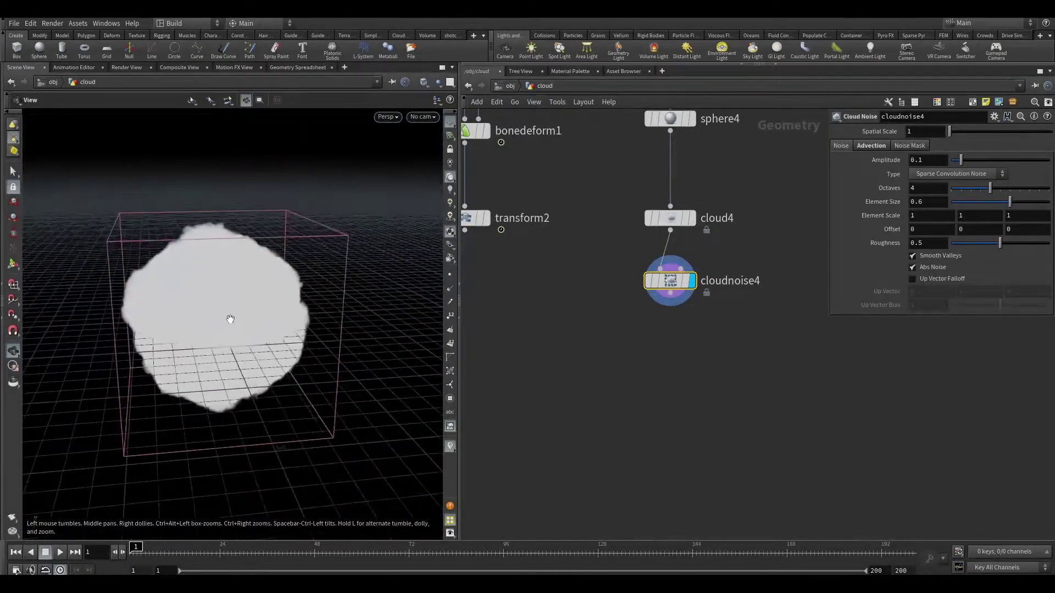
Turn on shaded volume display so the noisy cloud appears pink
{"action": "left_click", "coordinate": [451, 189]}
{"action": "mouse_move", "coordinate": [249, 263]}
{"action": "left_mouse_down"}
{"action": "mouse_move", "coordinate": [218, 302]}
{"action": "mouse_move", "coordinate": [325, 343]}
{"action": "mouse_move", "coordinate": [254, 306]}
{"action": "mouse_move", "coordinate": [333, 328]}
{"action": "mouse_move", "coordinate": [382, 323]}
{"action": "left_mouse_up"}
{"action": "scroll", "coordinate": [381, 323], "scroll_direction": "down", "scroll_amount": 3}
{"action": "scroll", "coordinate": [329, 322], "scroll_direction": "down", "scroll_amount": 2}
{"action": "scroll", "coordinate": [275, 322], "scroll_direction": "up", "scroll_amount": 3}
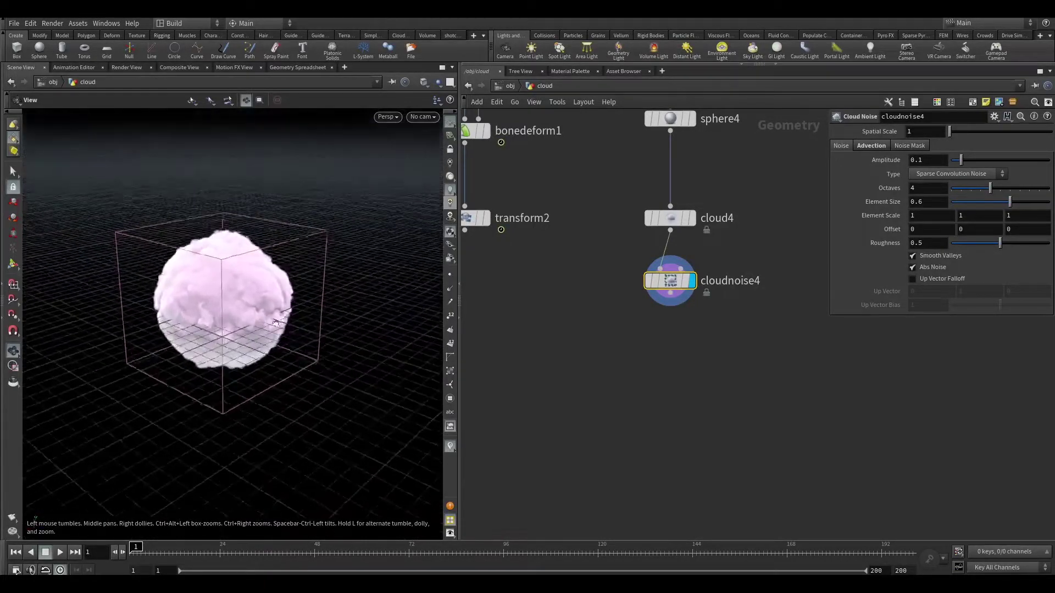
{"action": "left_click_drag", "start_coordinate": [276, 321], "coordinate": [308, 329]}
{"action": "middle_click_drag", "start_coordinate": [592, 351], "coordinate": [900, 474]}
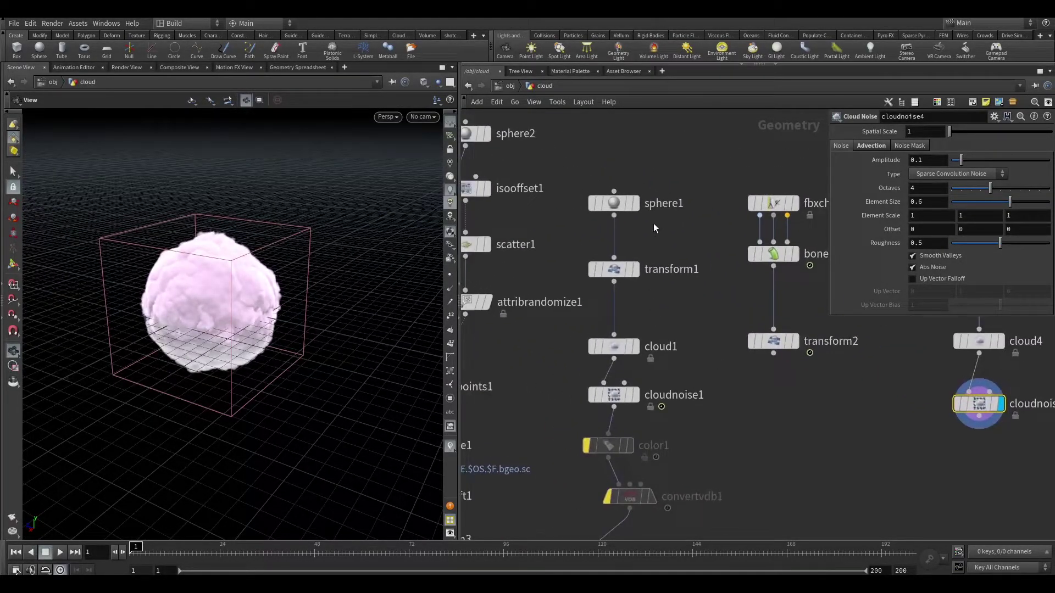
Display sphere1, then transform1's flattened sphere, checking its 0.6, 0.3, 0.9 scale
{"action": "left_click", "coordinate": [637, 207]}
{"action": "left_click", "coordinate": [635, 270]}
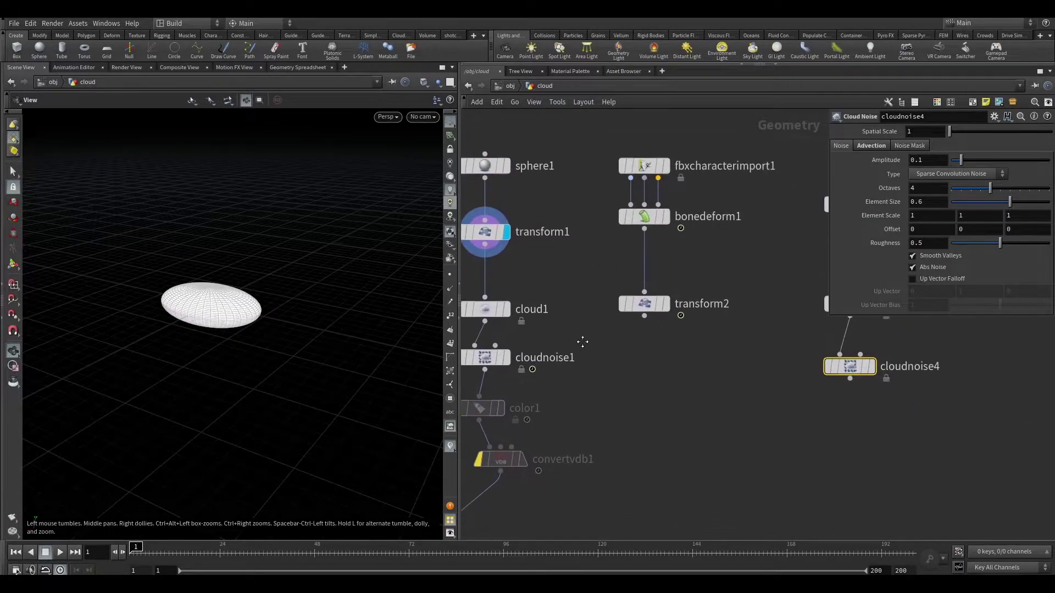
{"action": "middle_click_drag", "start_coordinate": [587, 290], "coordinate": [523, 277]}
{"action": "left_click", "coordinate": [523, 277]}
{"action": "middle_click_drag", "start_coordinate": [641, 291], "coordinate": [533, 277]}
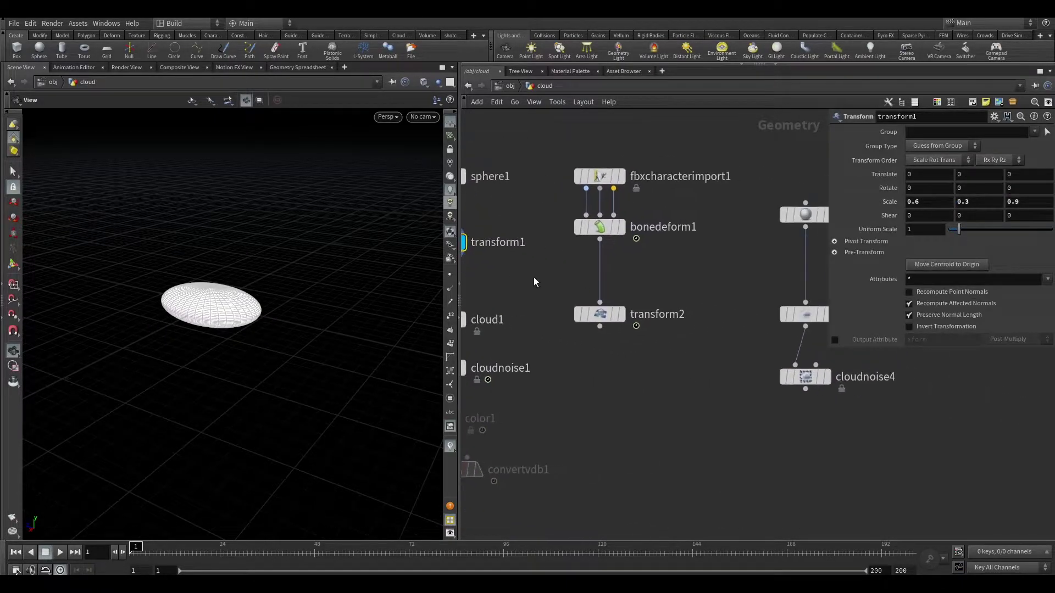
{"action": "middle_click_drag", "start_coordinate": [605, 297], "coordinate": [533, 277]}
{"action": "mouse_move", "coordinate": [702, 274]}
{"action": "middle_mouse_down"}
{"action": "mouse_move", "coordinate": [691, 266]}
{"action": "mouse_move", "coordinate": [860, 296]}
{"action": "middle_mouse_up"}
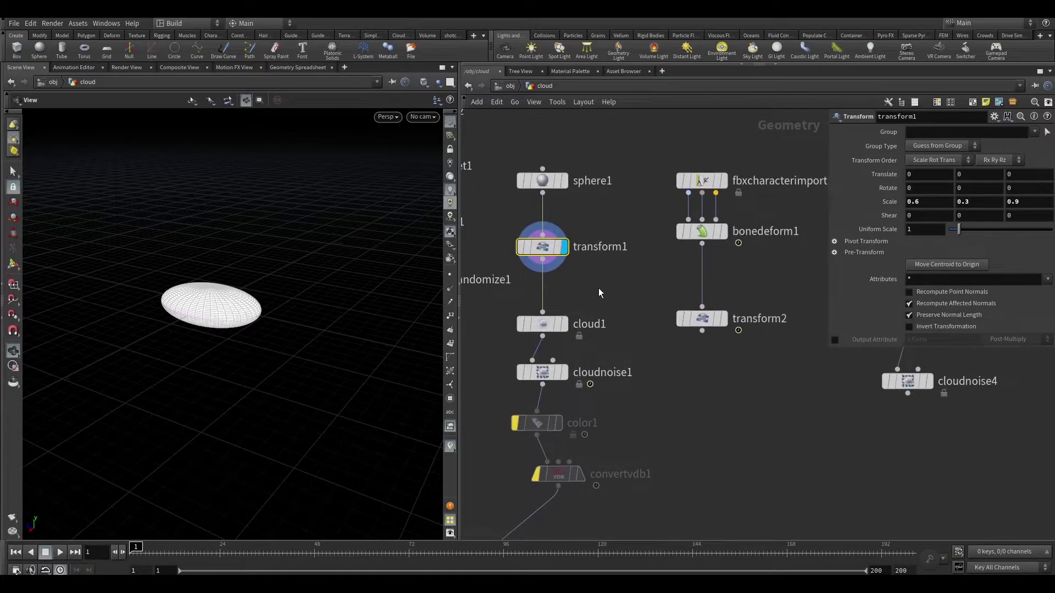
{"action": "middle_click_drag", "start_coordinate": [598, 288], "coordinate": [650, 278]}
{"action": "mouse_move", "coordinate": [341, 277]}
{"action": "left_mouse_down"}
{"action": "mouse_move", "coordinate": [300, 330]}
{"action": "mouse_move", "coordinate": [319, 297]}
{"action": "left_mouse_up"}
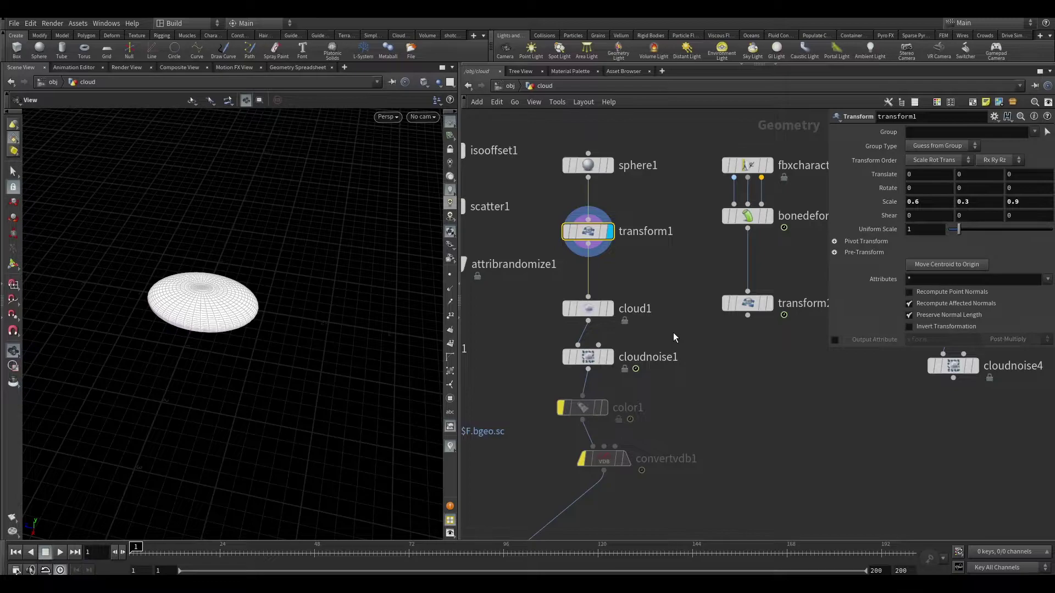
Display cloud1's flat pink cloud volume and orbit in closer
{"action": "middle_click_drag", "start_coordinate": [673, 332], "coordinate": [665, 311]}
{"action": "left_click", "coordinate": [601, 287]}
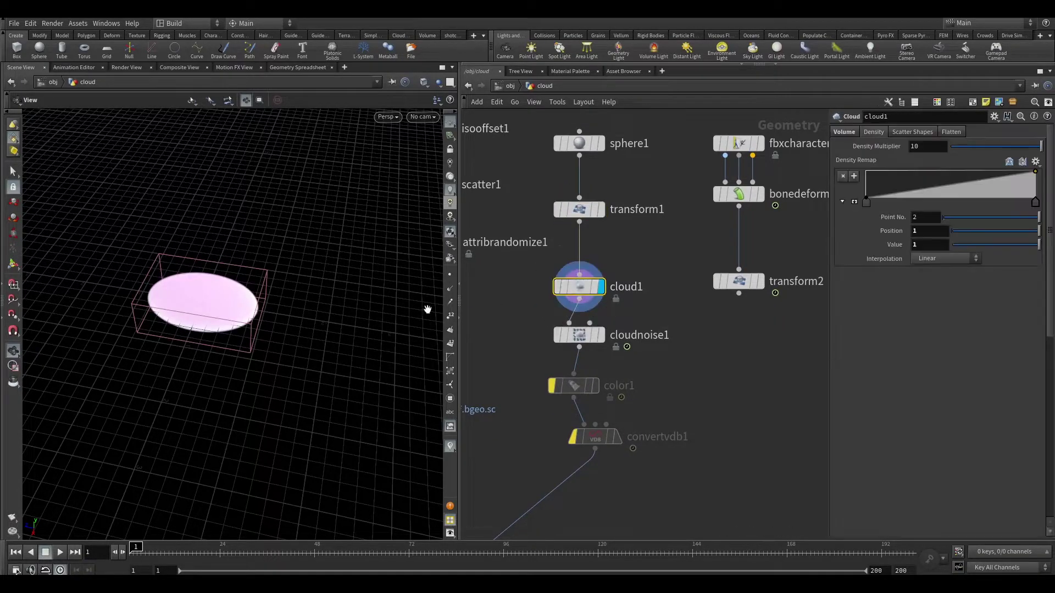
{"action": "left_click_drag", "start_coordinate": [428, 309], "coordinate": [240, 299]}
{"action": "scroll", "coordinate": [219, 334], "scroll_direction": "up", "scroll_amount": 3}
{"action": "mouse_move", "coordinate": [219, 334]}
{"action": "left_mouse_down"}
{"action": "mouse_move", "coordinate": [193, 306]}
{"action": "mouse_move", "coordinate": [146, 315]}
{"action": "mouse_move", "coordinate": [205, 320]}
{"action": "mouse_move", "coordinate": [234, 336]}
{"action": "left_mouse_up"}
Display cloudnoise1's puffy pink cloud and view its noise settings
{"action": "left_click", "coordinate": [601, 335]}
{"action": "left_click", "coordinate": [579, 335]}
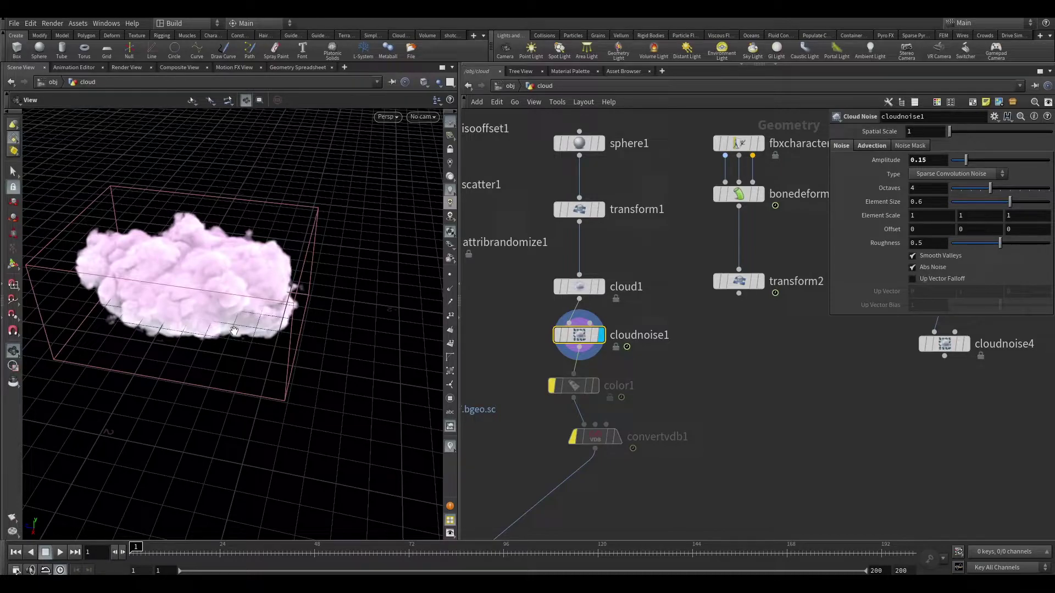
{"action": "left_click_drag", "start_coordinate": [207, 339], "coordinate": [236, 367]}
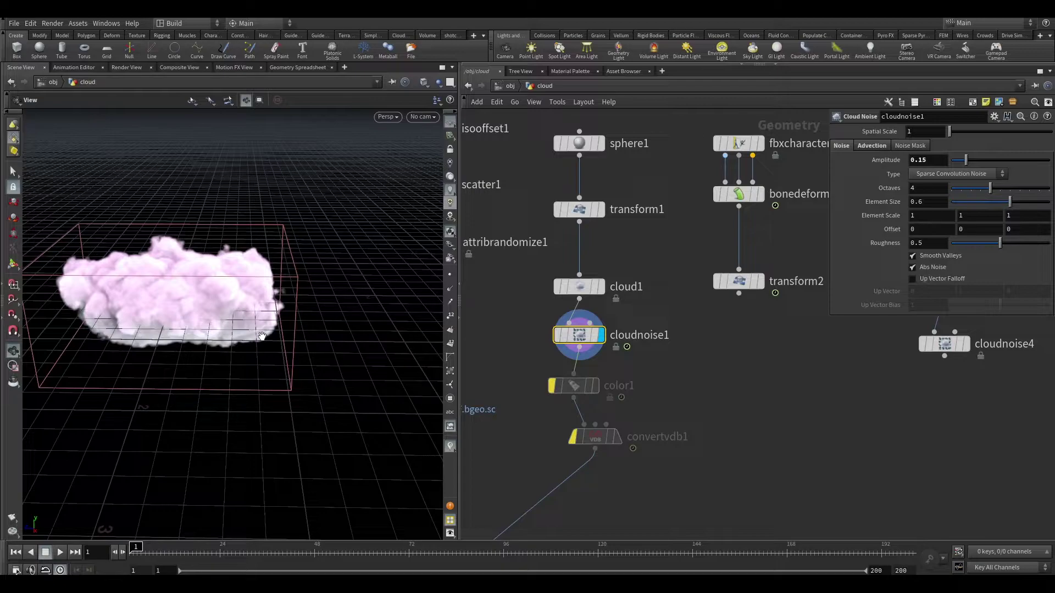
{"action": "middle_click_drag", "start_coordinate": [502, 345], "coordinate": [539, 330]}
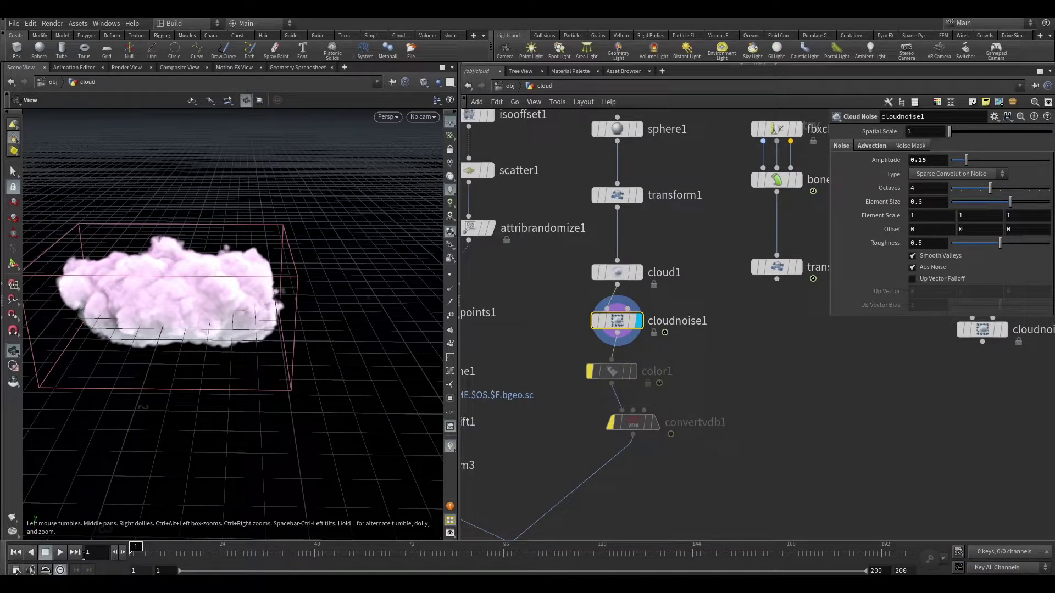
Play the timeline, try Octaves 5, revert to 4, and view the Advection settings
{"action": "left_click", "coordinate": [62, 552]}
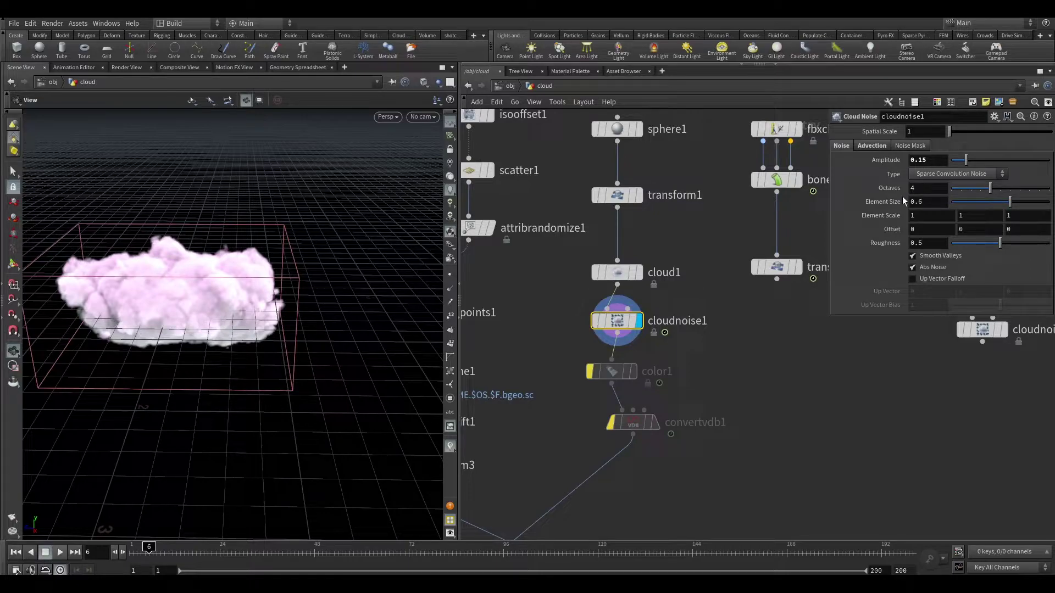
{"action": "left_click", "coordinate": [1009, 188]}
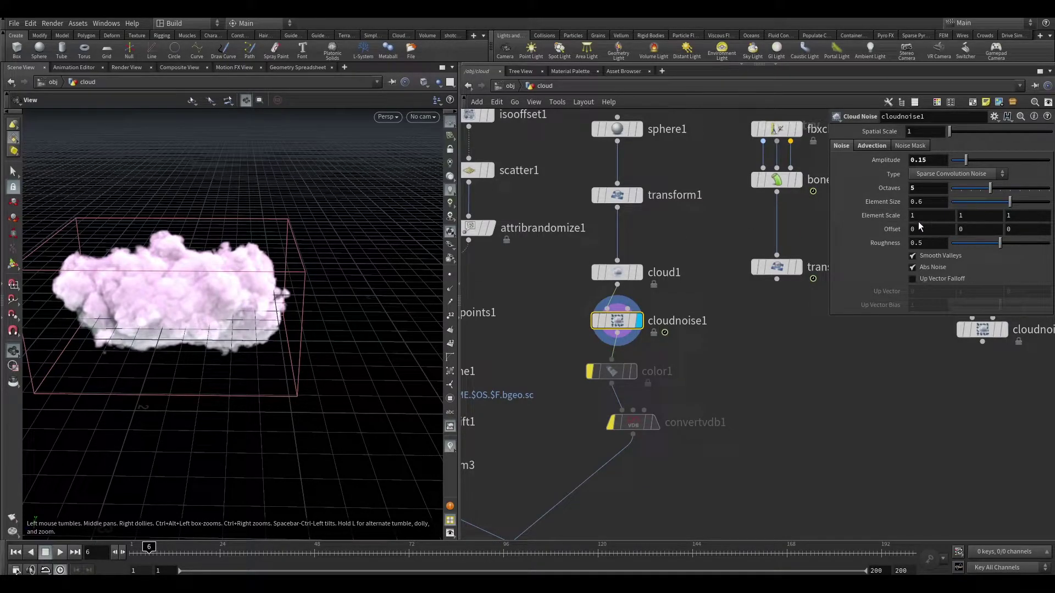
{"action": "key", "text": "ctrl+z"}
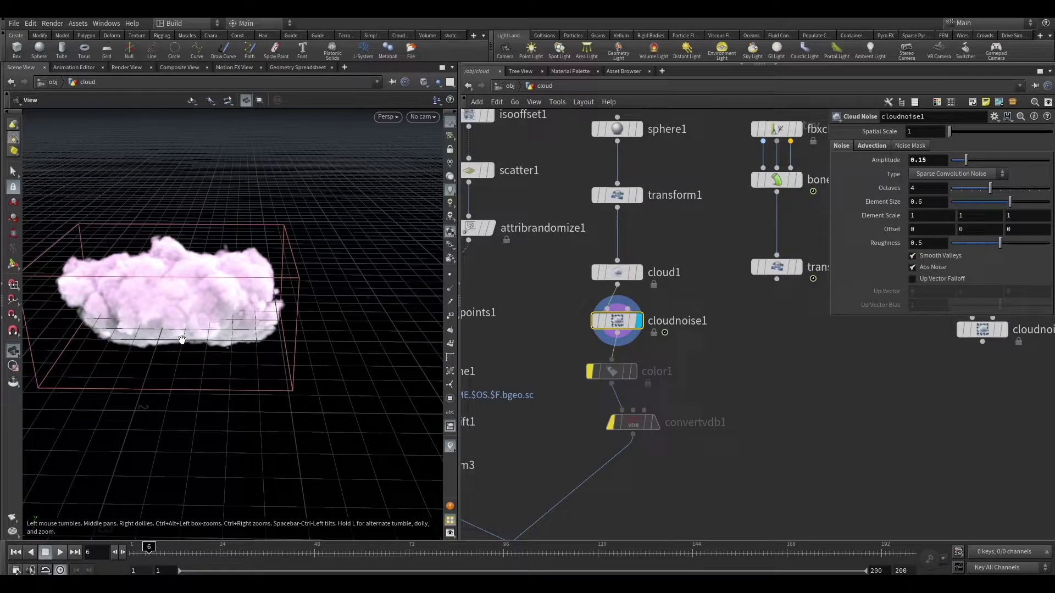
{"action": "left_click", "coordinate": [874, 146]}
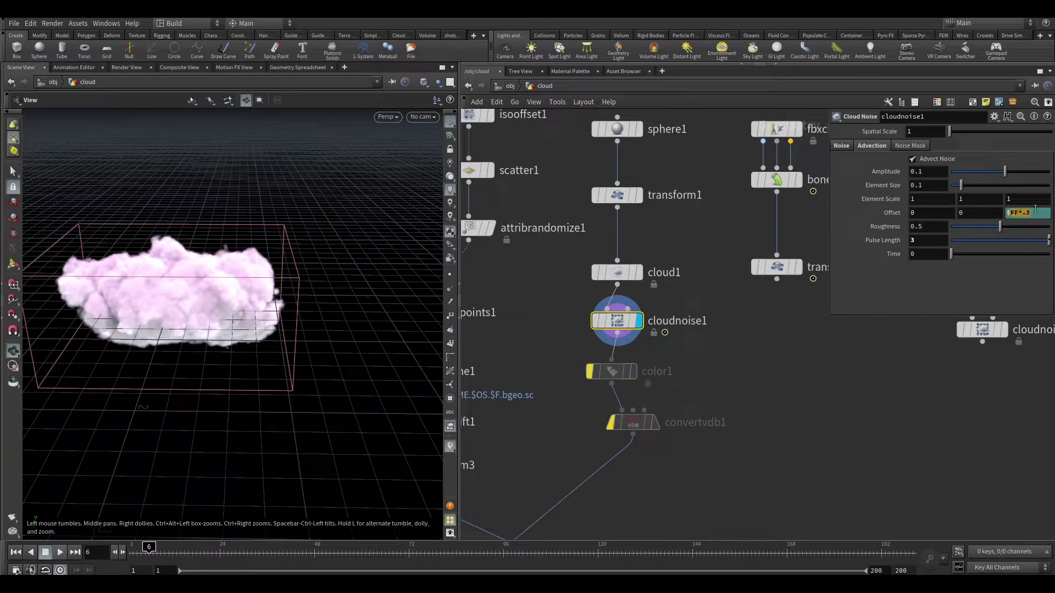
Confirm the $FF*.3 third Offset expression and set the advection Pulse Length to 3
{"action": "left_click", "coordinate": [1008, 213]}
{"action": "key", "text": "Return"}
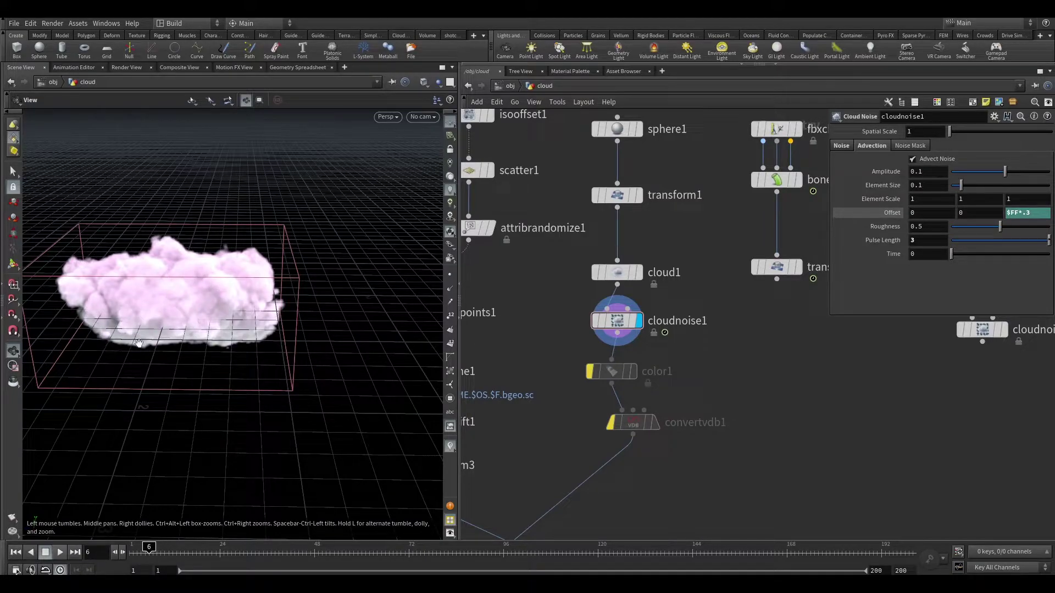
{"action": "left_click", "coordinate": [922, 238]}
{"action": "left_click", "coordinate": [918, 148]}
{"action": "left_click", "coordinate": [884, 146]}
{"action": "middle_click_drag", "start_coordinate": [799, 349], "coordinate": [822, 354]}
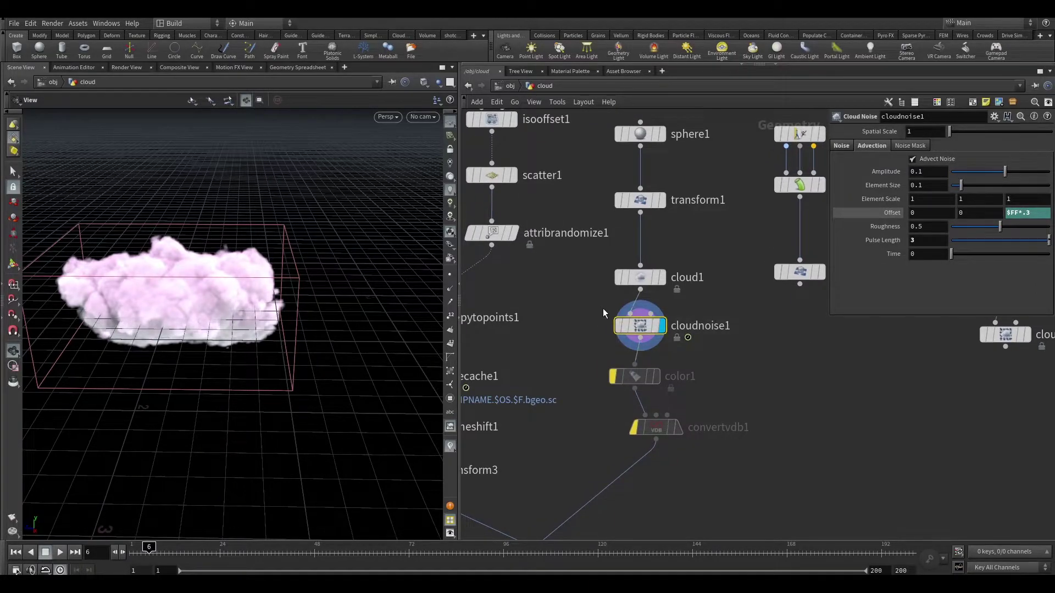
{"action": "mouse_move", "coordinate": [200, 417]}
{"action": "left_mouse_down"}
{"action": "mouse_move", "coordinate": [177, 401]}
{"action": "mouse_move", "coordinate": [236, 419]}
{"action": "mouse_move", "coordinate": [225, 388]}
{"action": "mouse_move", "coordinate": [259, 309]}
{"action": "mouse_move", "coordinate": [233, 405]}
{"action": "mouse_move", "coordinate": [135, 426]}
{"action": "left_mouse_up"}
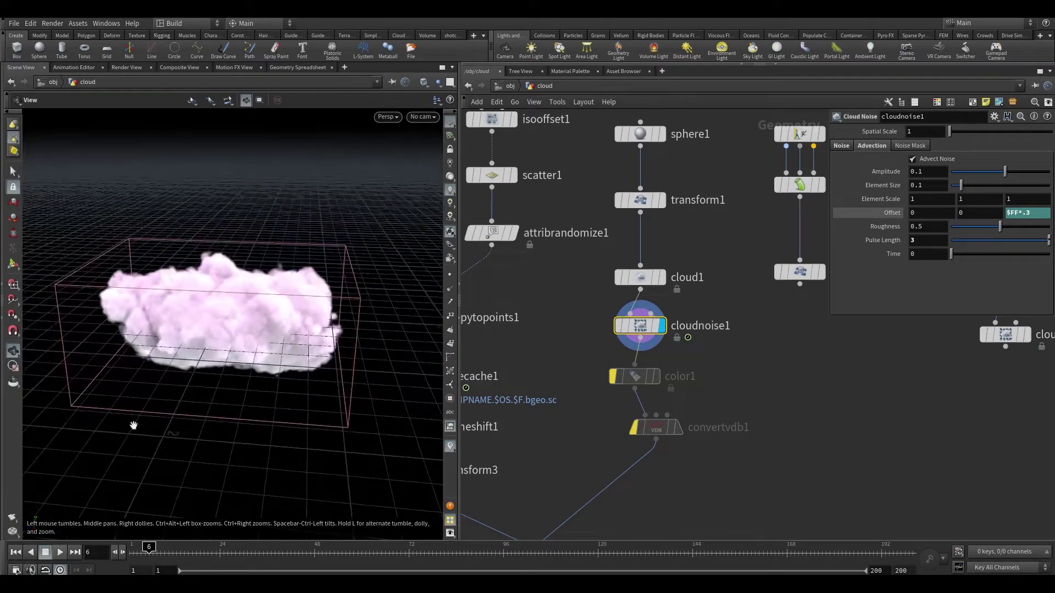
Render a flipbook of the drifting cloud, play it in MPlay, close it, and rewind
{"action": "left_click", "coordinate": [18, 521]}
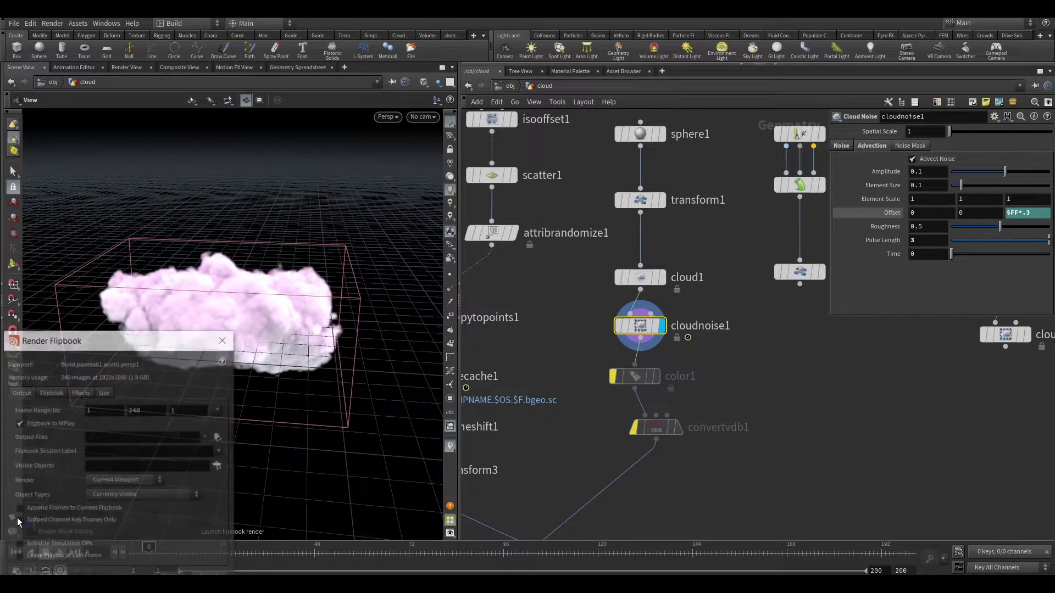
{"action": "left_click", "coordinate": [168, 576]}
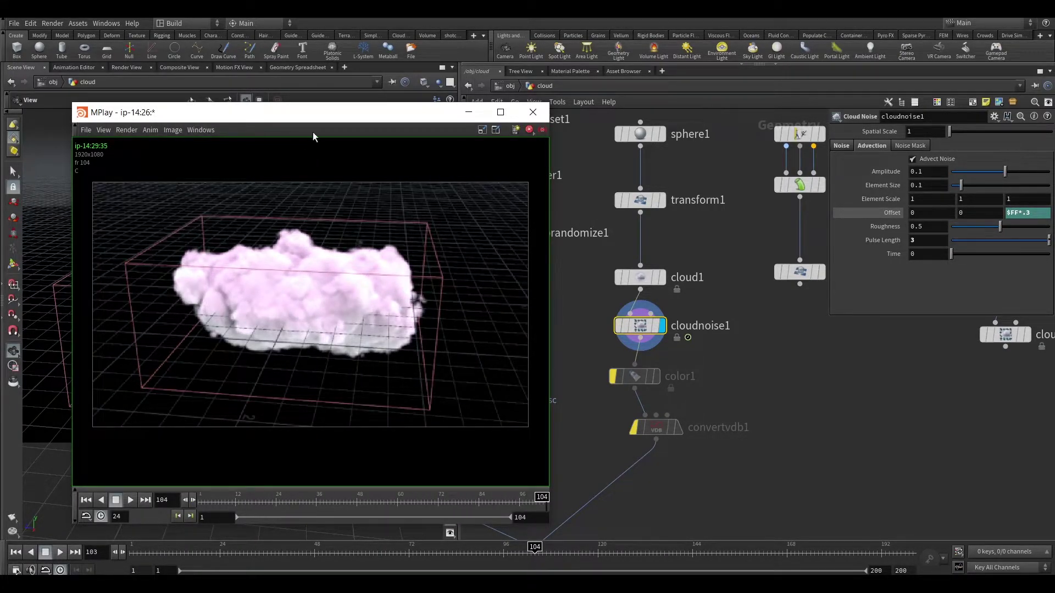
{"action": "left_click_drag", "start_coordinate": [313, 113], "coordinate": [302, 90]}
{"action": "left_click", "coordinate": [120, 478]}
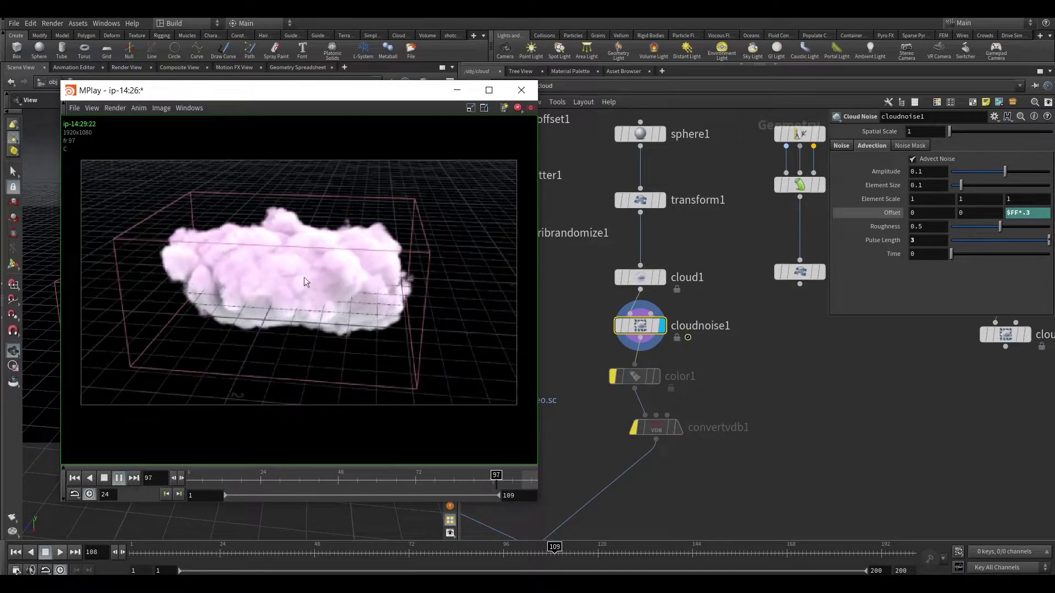
{"action": "left_click", "coordinate": [521, 89]}
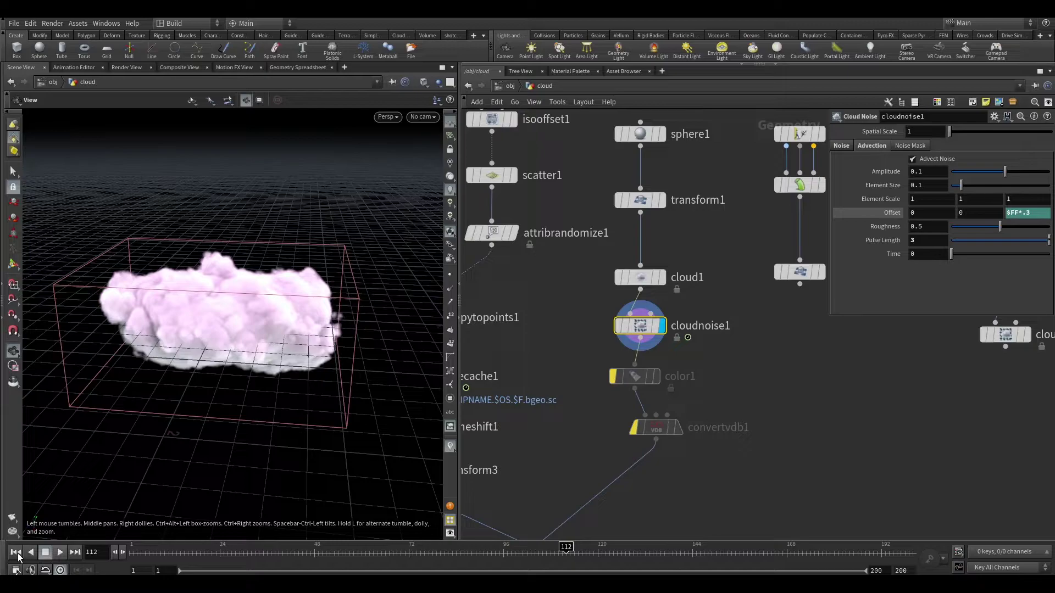
{"action": "left_click", "coordinate": [18, 555]}
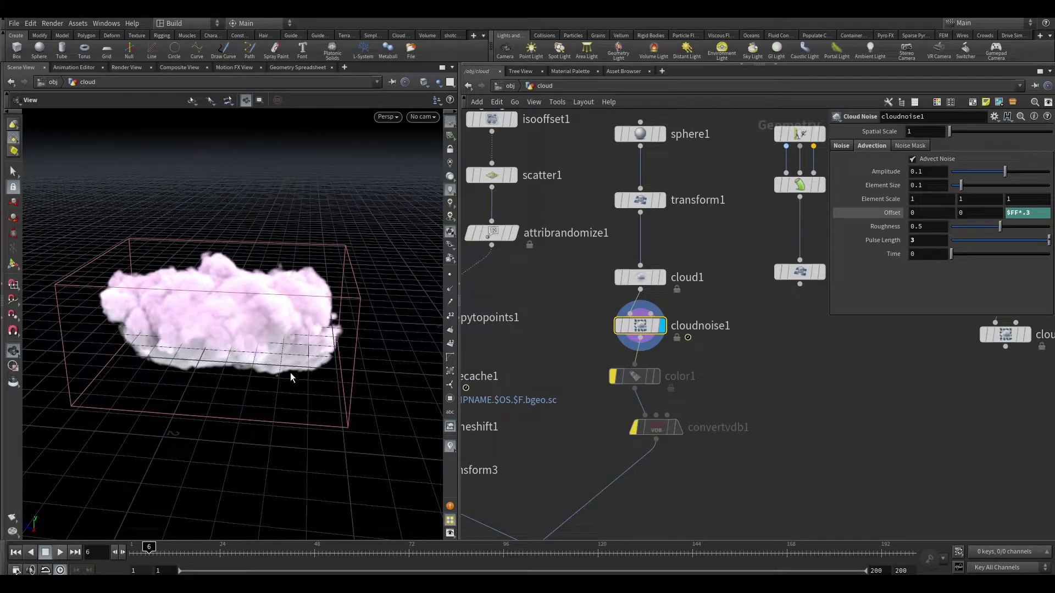
Display fbxcharacterimport1, then bonedeform1's seated pose, then transform2's -180 rotated character
{"action": "left_click_drag", "start_coordinate": [290, 372], "coordinate": [308, 372]}
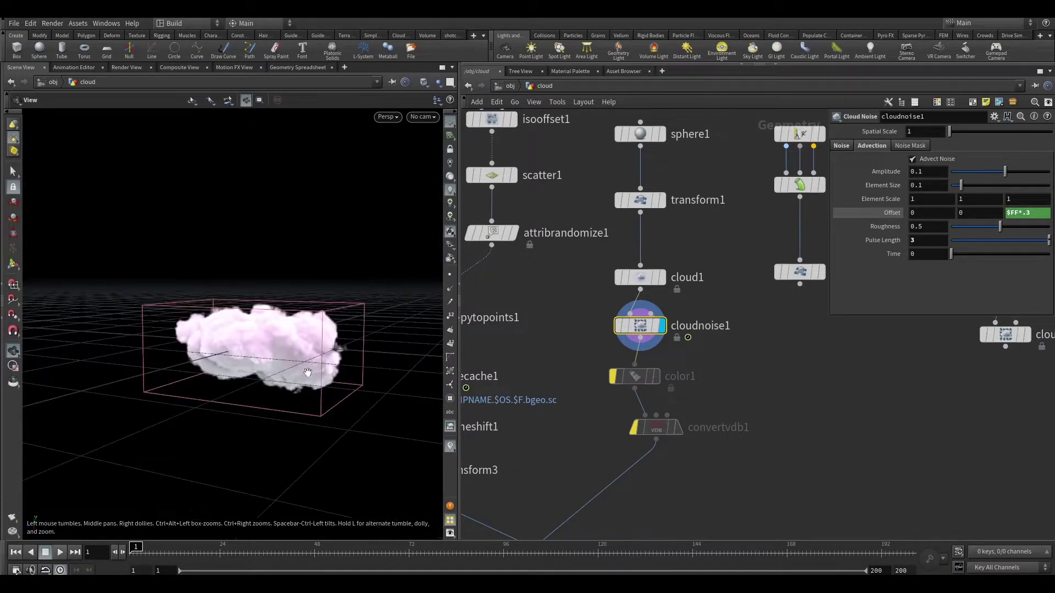
{"action": "left_click_drag", "start_coordinate": [253, 352], "coordinate": [317, 350]}
{"action": "left_click_drag", "start_coordinate": [329, 307], "coordinate": [306, 374]}
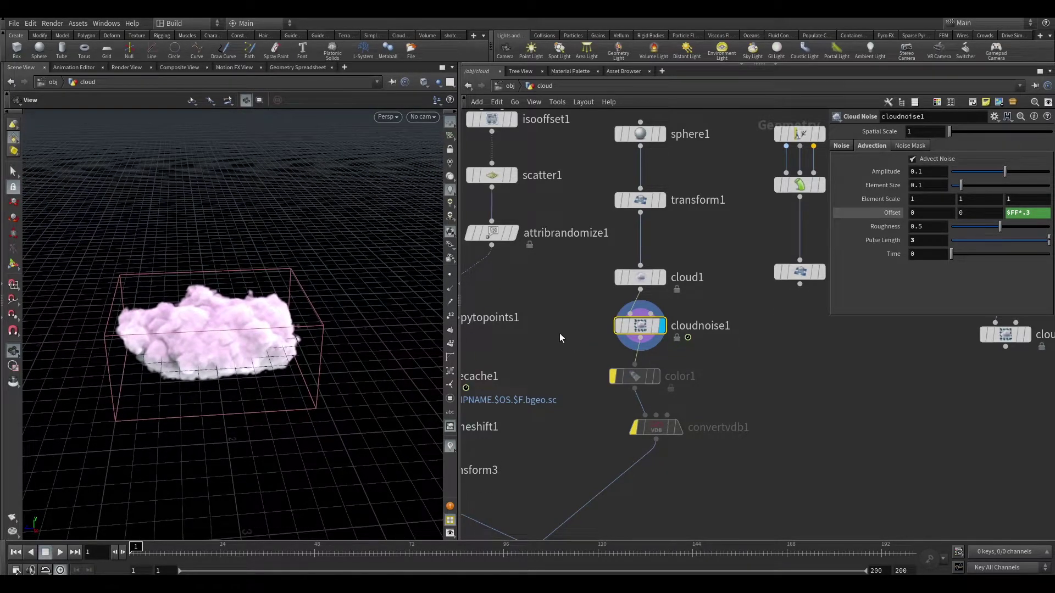
{"action": "middle_click_drag", "start_coordinate": [560, 335], "coordinate": [499, 338]}
{"action": "middle_click_drag", "start_coordinate": [802, 354], "coordinate": [672, 384]}
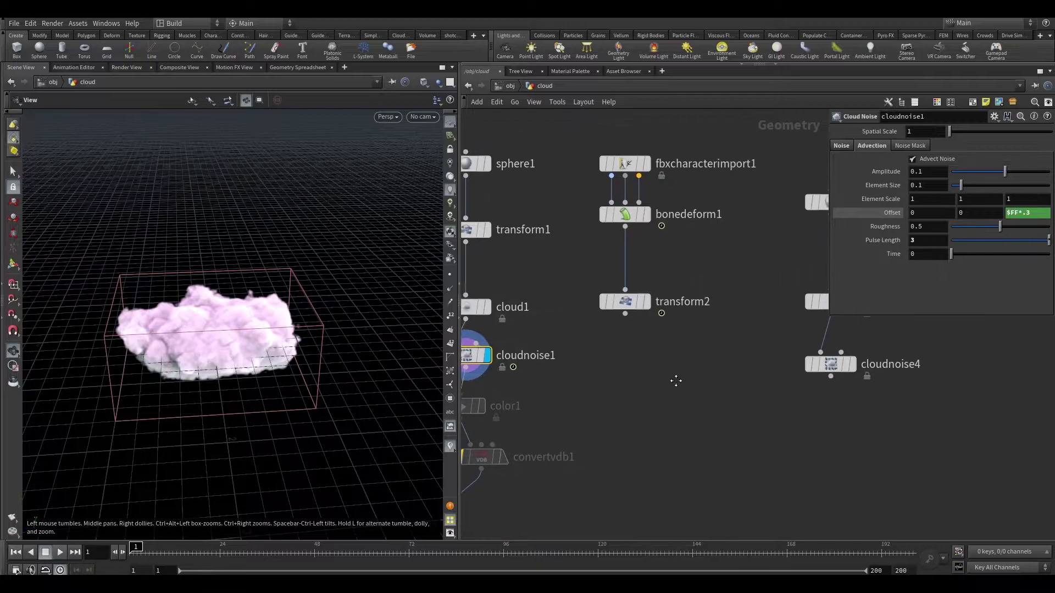
{"action": "left_click", "coordinate": [630, 168]}
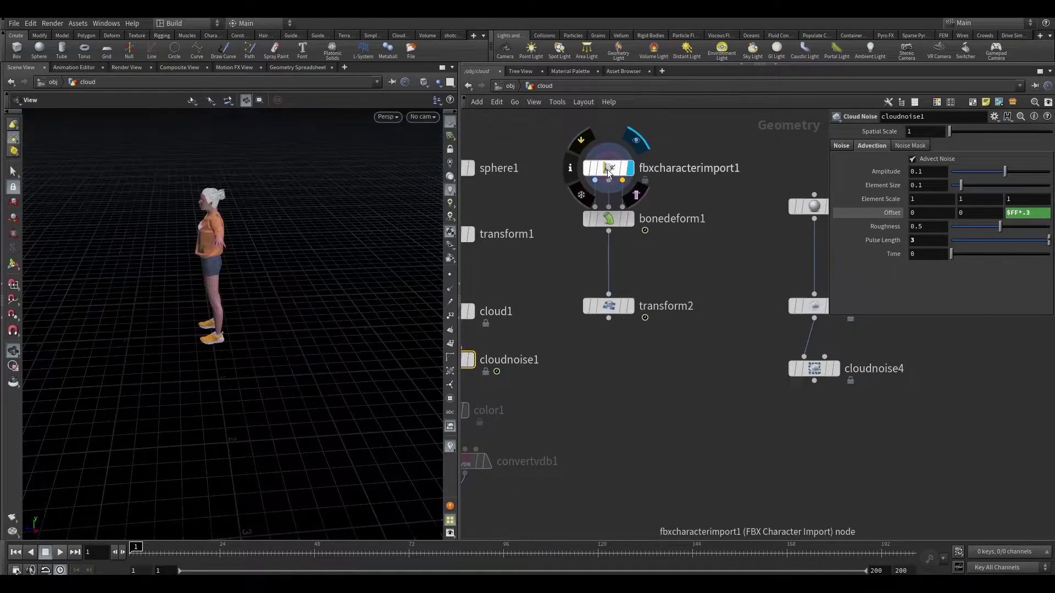
{"action": "left_click_drag", "start_coordinate": [258, 261], "coordinate": [306, 252]}
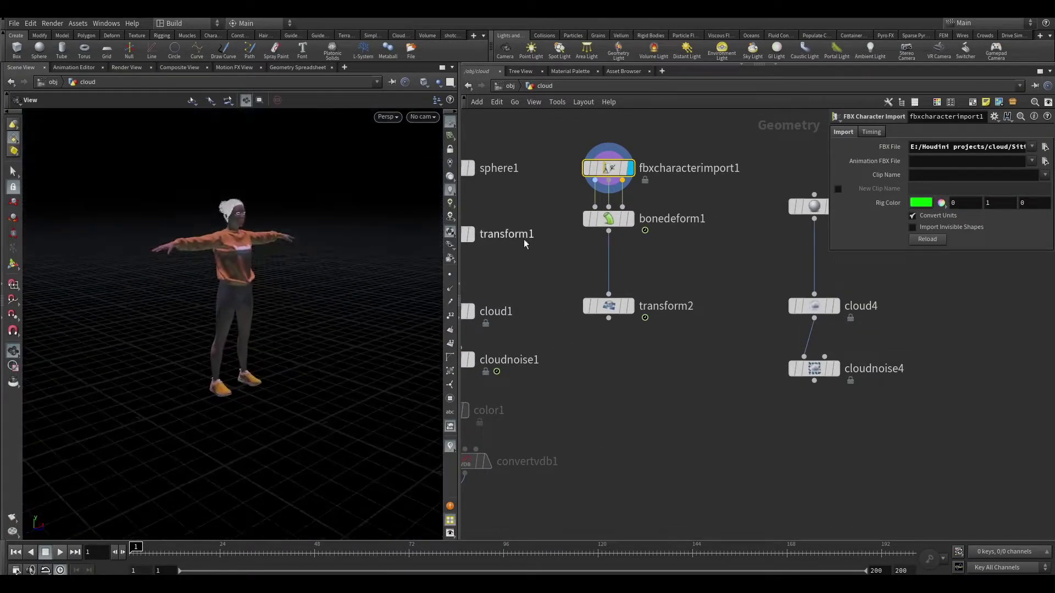
{"action": "left_click", "coordinate": [631, 219]}
{"action": "mouse_move", "coordinate": [193, 394]}
{"action": "left_mouse_down"}
{"action": "mouse_move", "coordinate": [333, 358]}
{"action": "mouse_move", "coordinate": [231, 352]}
{"action": "left_mouse_up"}
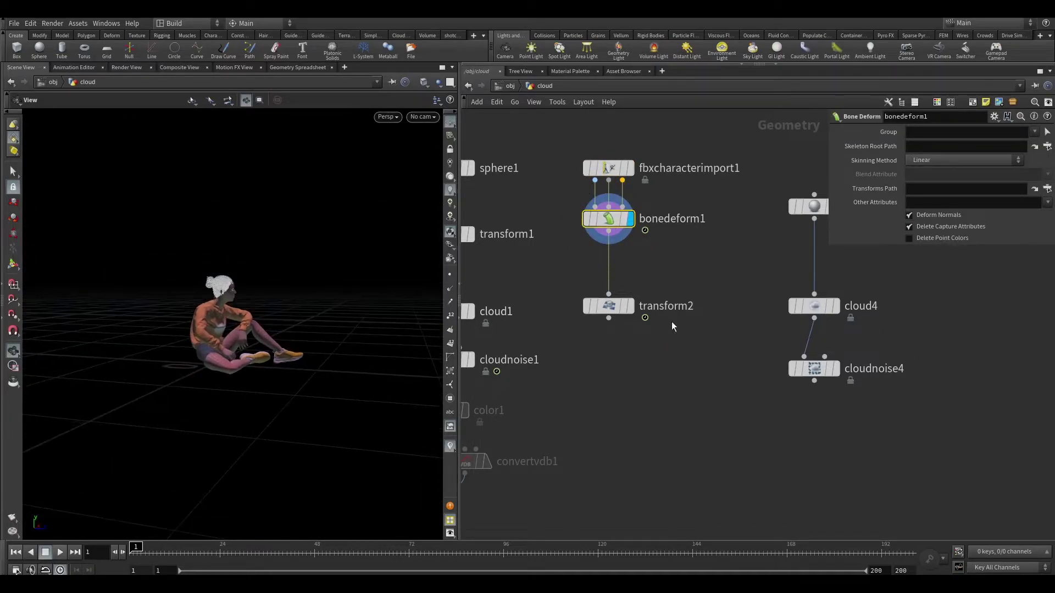
{"action": "left_click", "coordinate": [630, 306]}
{"action": "mouse_move", "coordinate": [301, 309]}
{"action": "left_mouse_down"}
{"action": "mouse_move", "coordinate": [137, 336]}
{"action": "mouse_move", "coordinate": [245, 395]}
{"action": "mouse_move", "coordinate": [199, 391]}
{"action": "mouse_move", "coordinate": [209, 374]}
{"action": "left_mouse_up"}
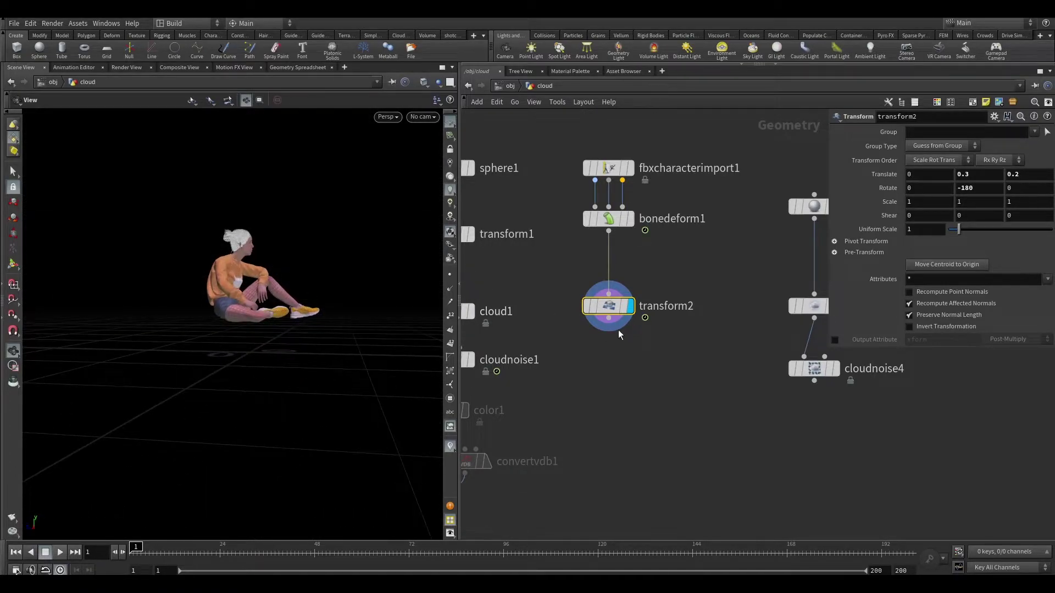
Check geo1's object_merge1, then return into the cloud object and auto-layout its nodes
{"action": "key", "text": "u"}
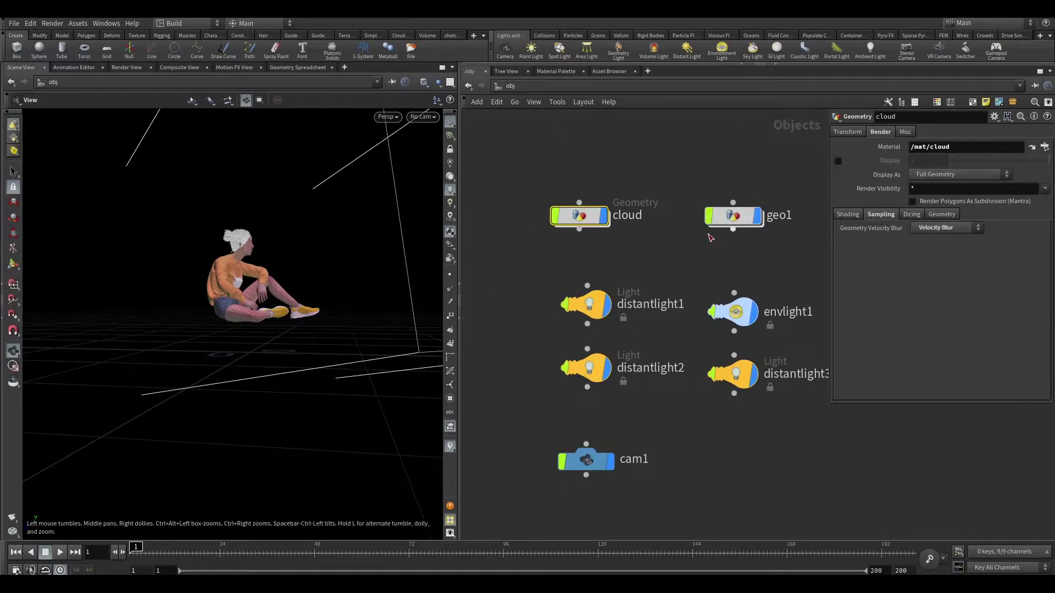
{"action": "double_click", "coordinate": [678, 217]}
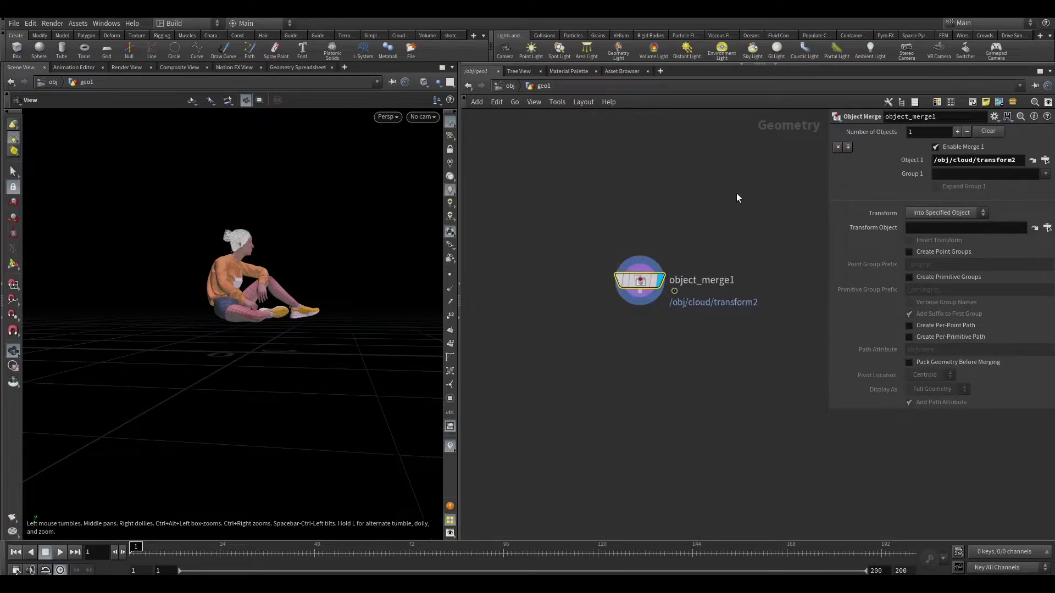
{"action": "key", "text": "u"}
{"action": "left_click", "coordinate": [625, 146]}
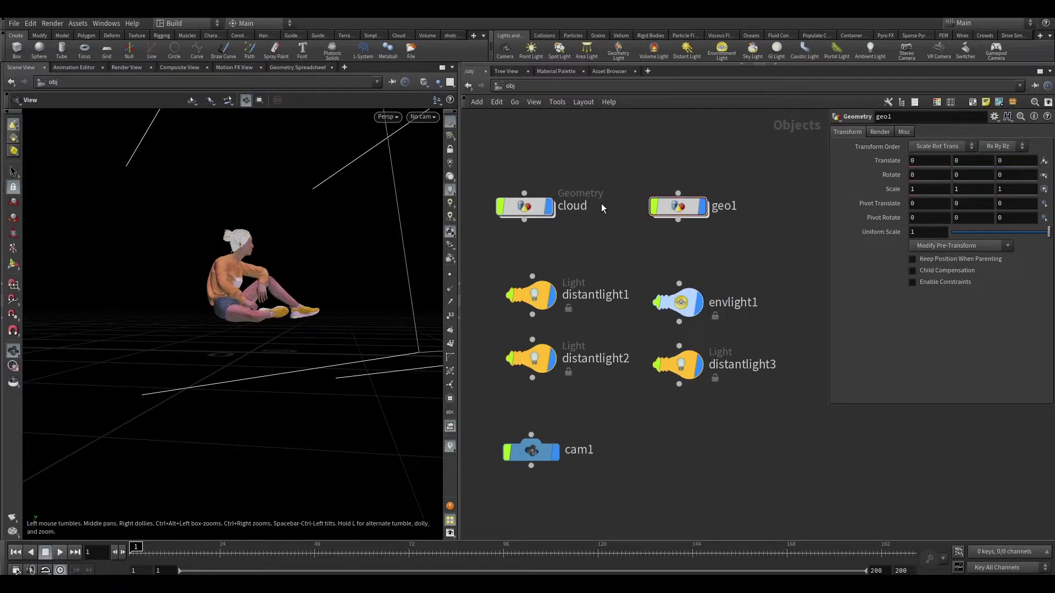
{"action": "double_click", "coordinate": [528, 209]}
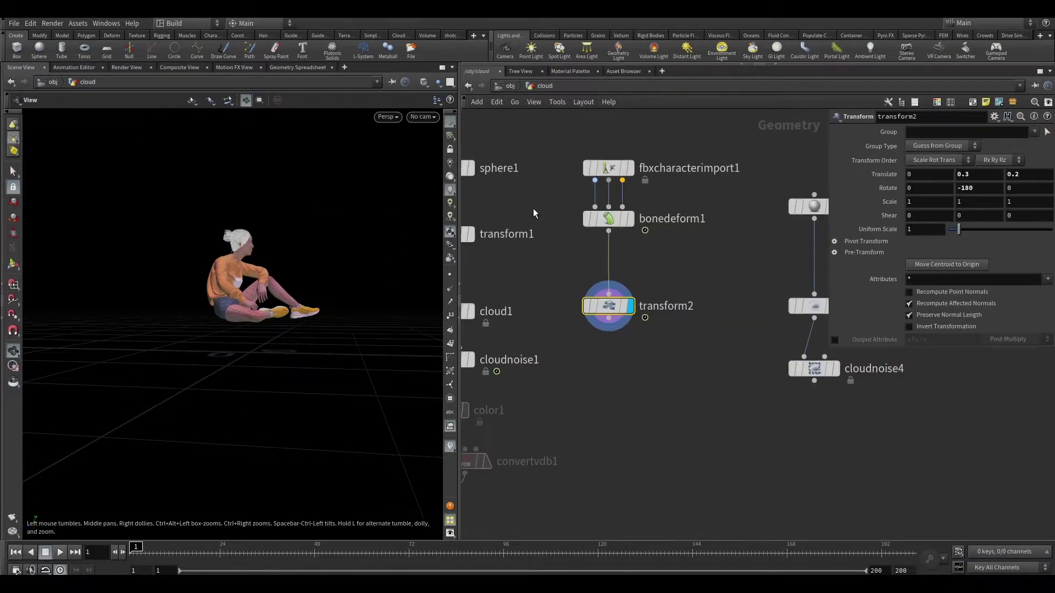
{"action": "key", "text": "l"}
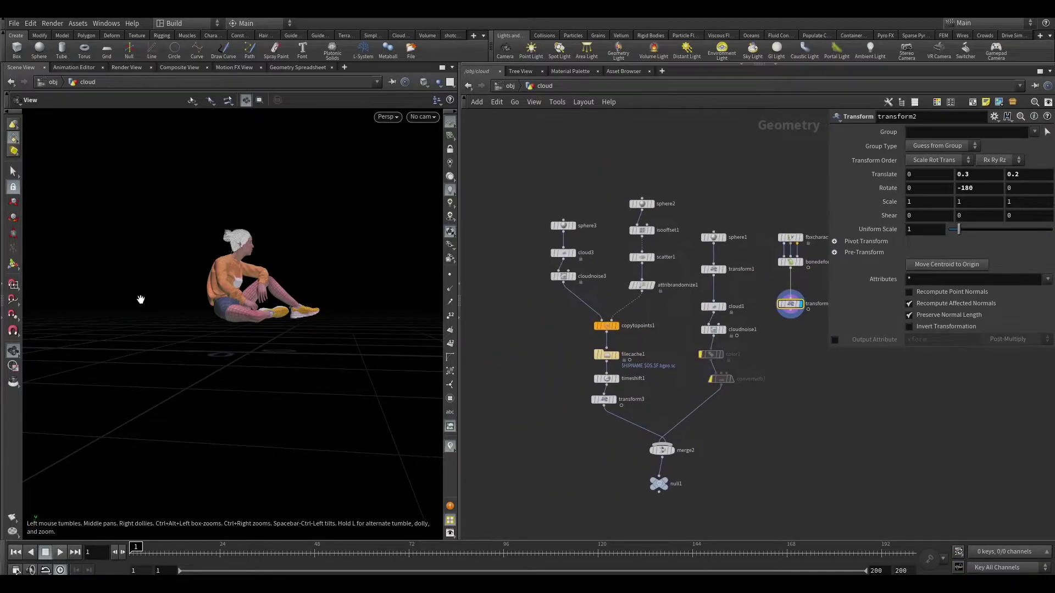
Display the scattered background clouds from transform3 and orbit around them
{"action": "scroll", "coordinate": [631, 367], "scroll_direction": "up", "scroll_amount": 2}
{"action": "scroll", "coordinate": [604, 379], "scroll_direction": "up", "scroll_amount": 2}
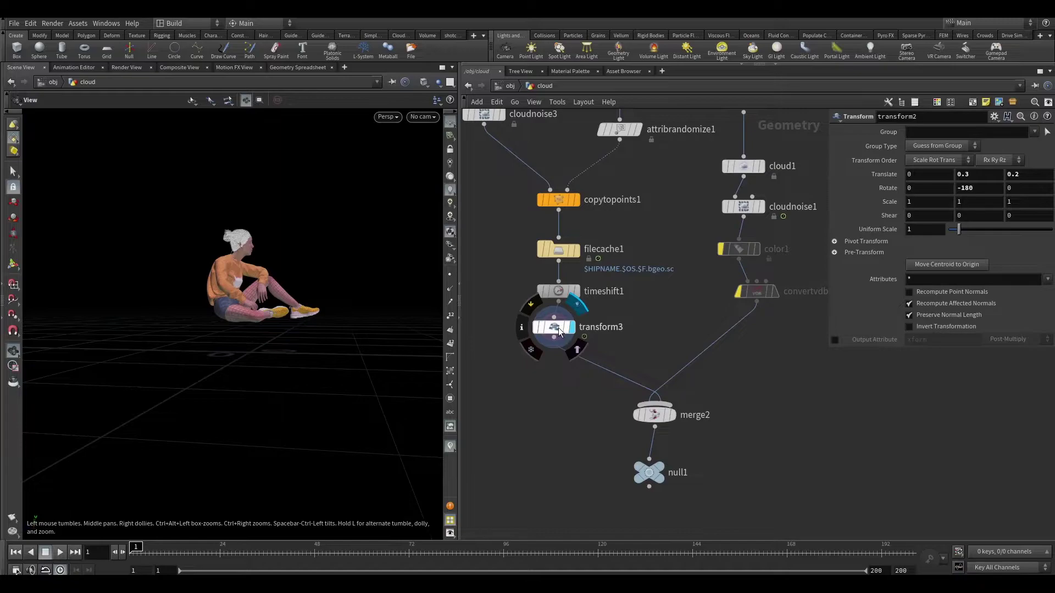
{"action": "left_click", "coordinate": [559, 330]}
{"action": "mouse_move", "coordinate": [243, 311]}
{"action": "left_mouse_down"}
{"action": "mouse_move", "coordinate": [254, 291]}
{"action": "mouse_move", "coordinate": [220, 276]}
{"action": "mouse_move", "coordinate": [292, 332]}
{"action": "mouse_move", "coordinate": [271, 330]}
{"action": "left_mouse_up"}
{"action": "scroll", "coordinate": [253, 291], "scroll_direction": "down", "scroll_amount": 3}
{"action": "middle_click_drag", "start_coordinate": [544, 363], "coordinate": [560, 464]}
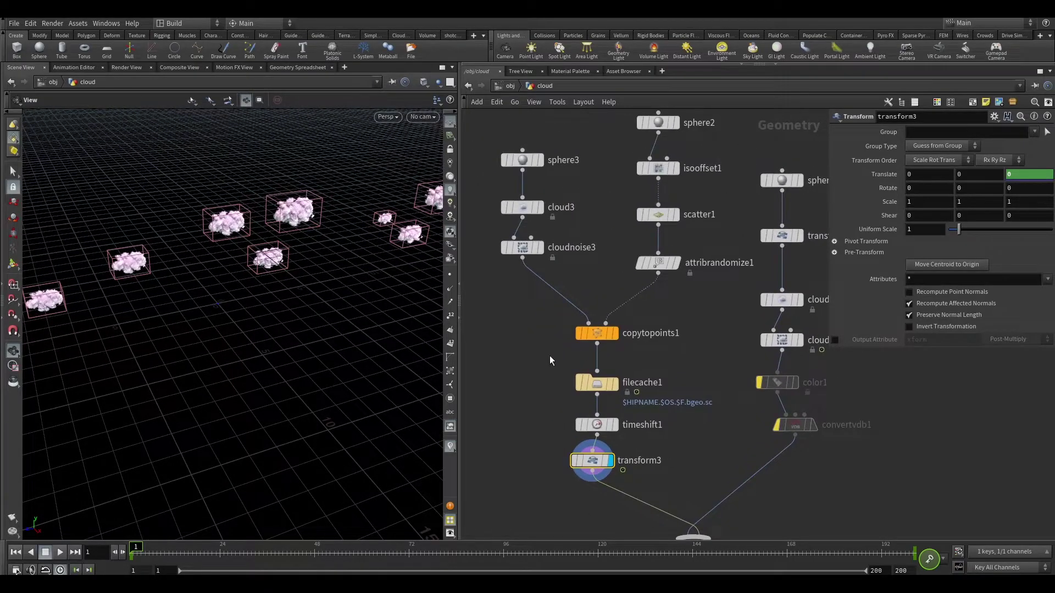
Step through sphere3, the cloud3 volume and the noisy cloudnoise3 cloud, reviewing cloudnoise3's noise settings
{"action": "middle_click_drag", "start_coordinate": [550, 357], "coordinate": [574, 433]}
{"action": "middle_click_drag", "start_coordinate": [632, 330], "coordinate": [662, 388]}
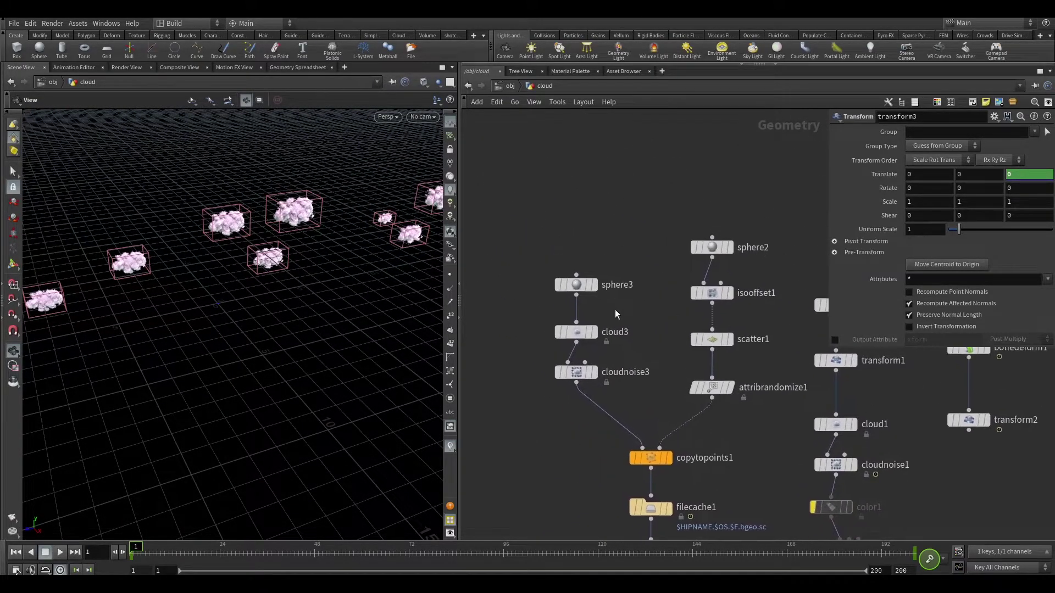
{"action": "left_click", "coordinate": [598, 281]}
{"action": "left_click_drag", "start_coordinate": [236, 308], "coordinate": [219, 328]}
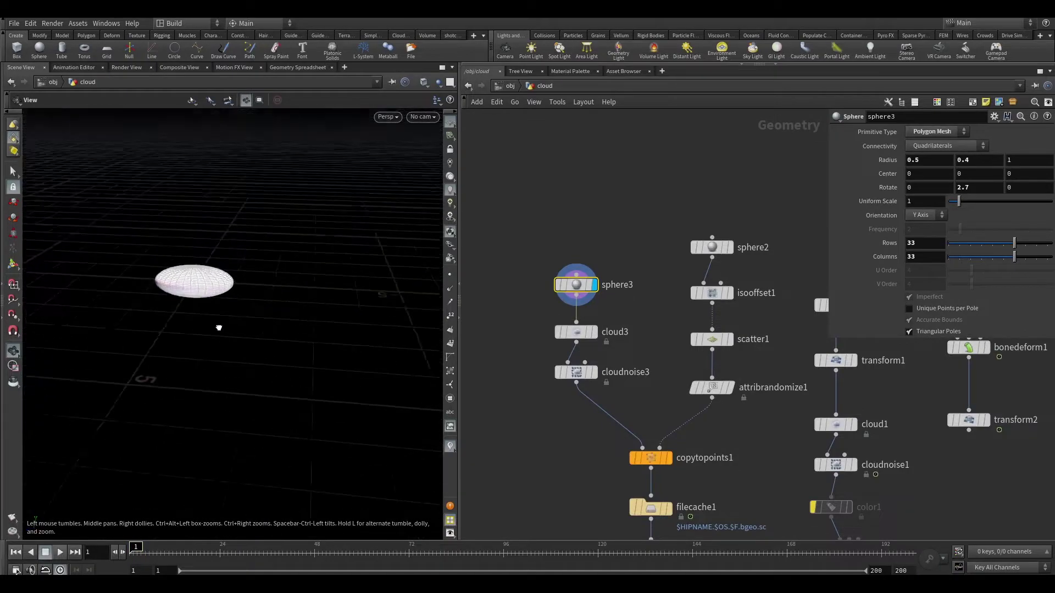
{"action": "scroll", "coordinate": [200, 275], "scroll_direction": "up", "scroll_amount": 3}
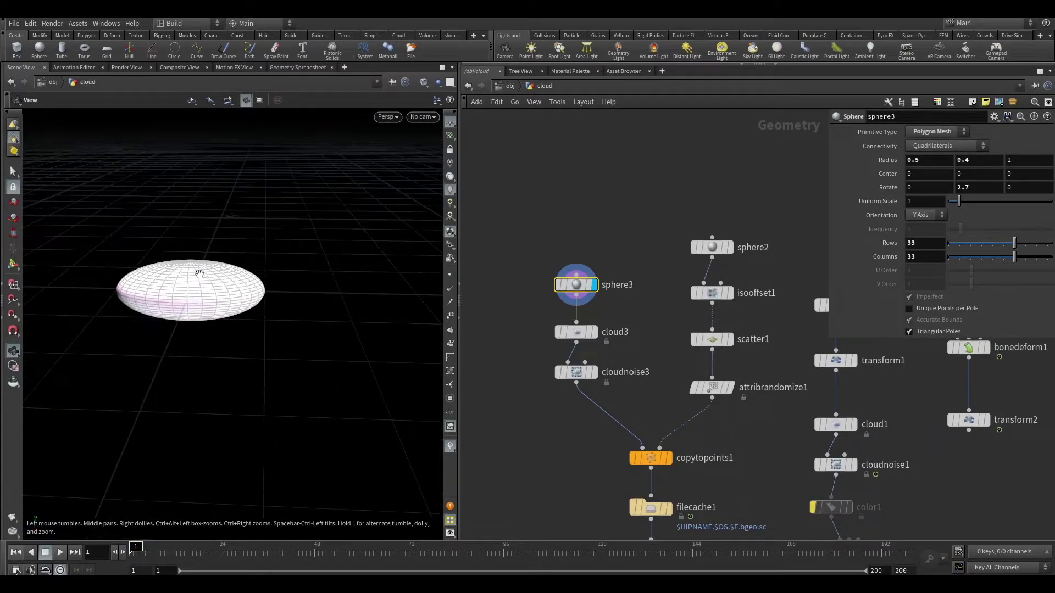
{"action": "left_click", "coordinate": [596, 332]}
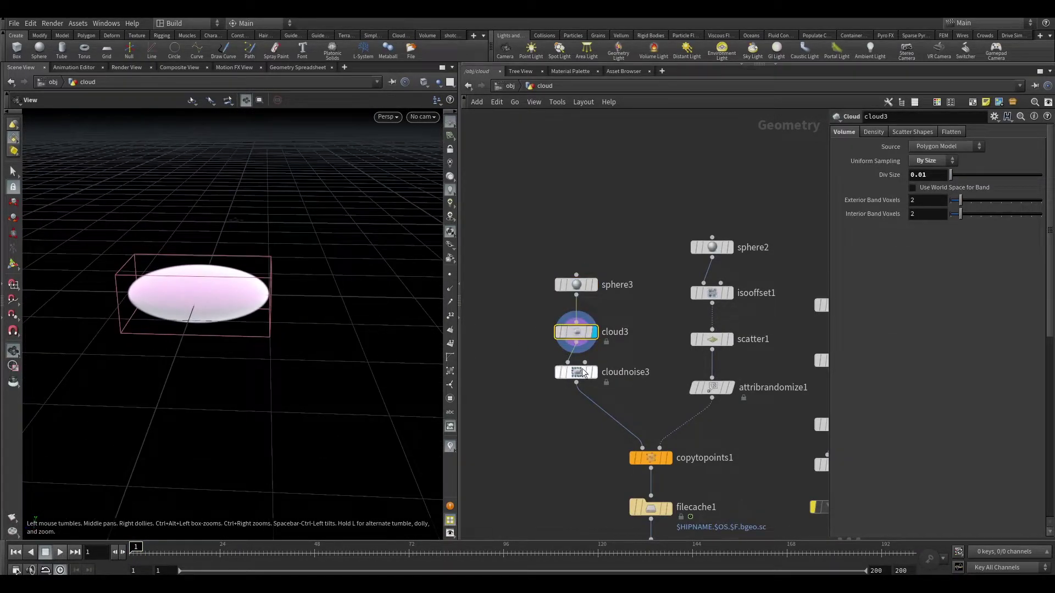
{"action": "mouse_move", "coordinate": [575, 372]}
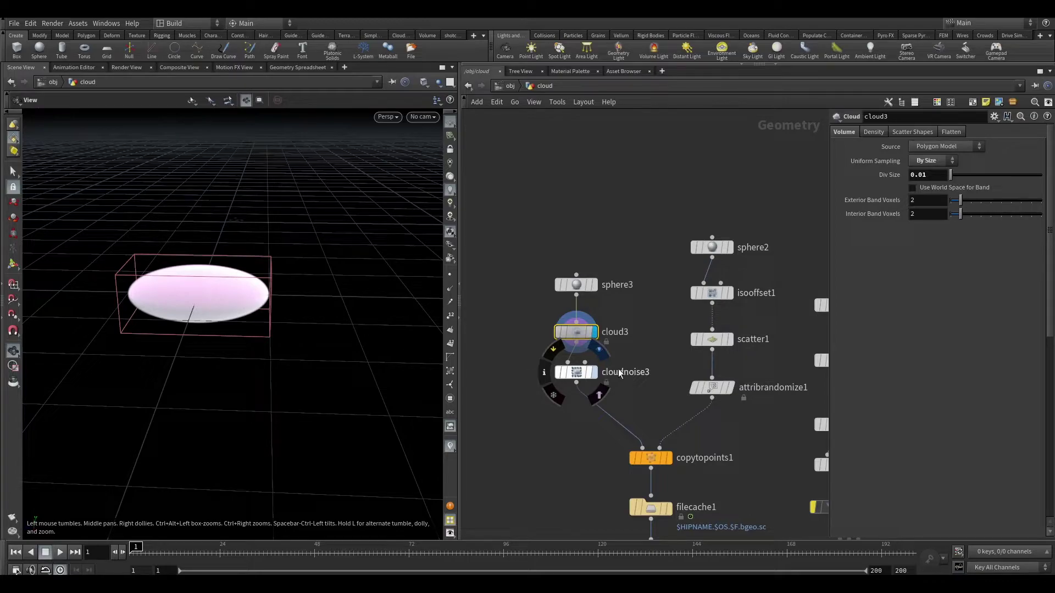
{"action": "left_click", "coordinate": [595, 372]}
{"action": "left_click", "coordinate": [576, 372]}
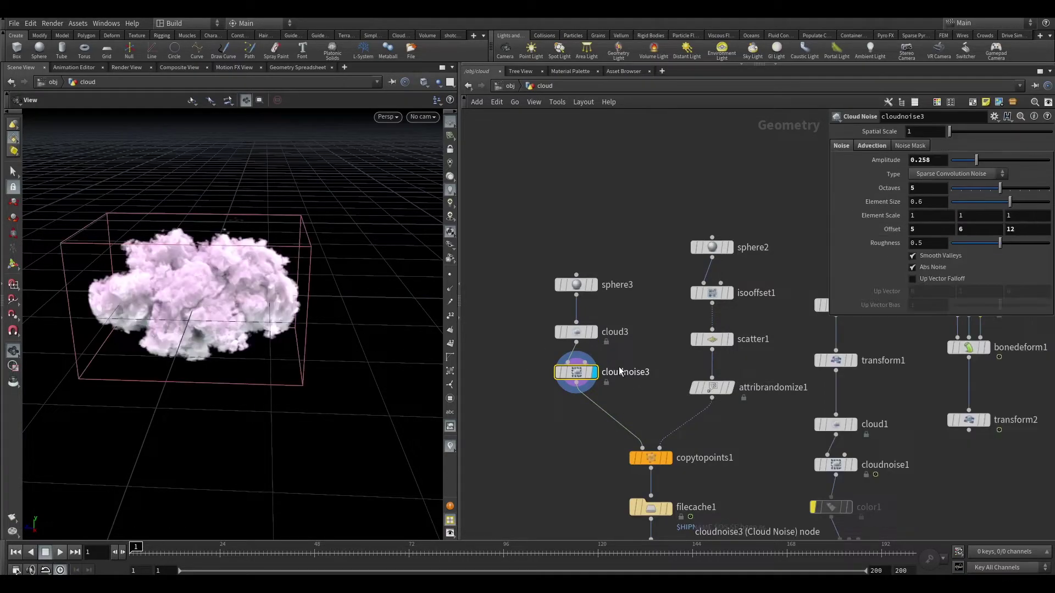
{"action": "middle_click_drag", "start_coordinate": [627, 517], "coordinate": [582, 363]}
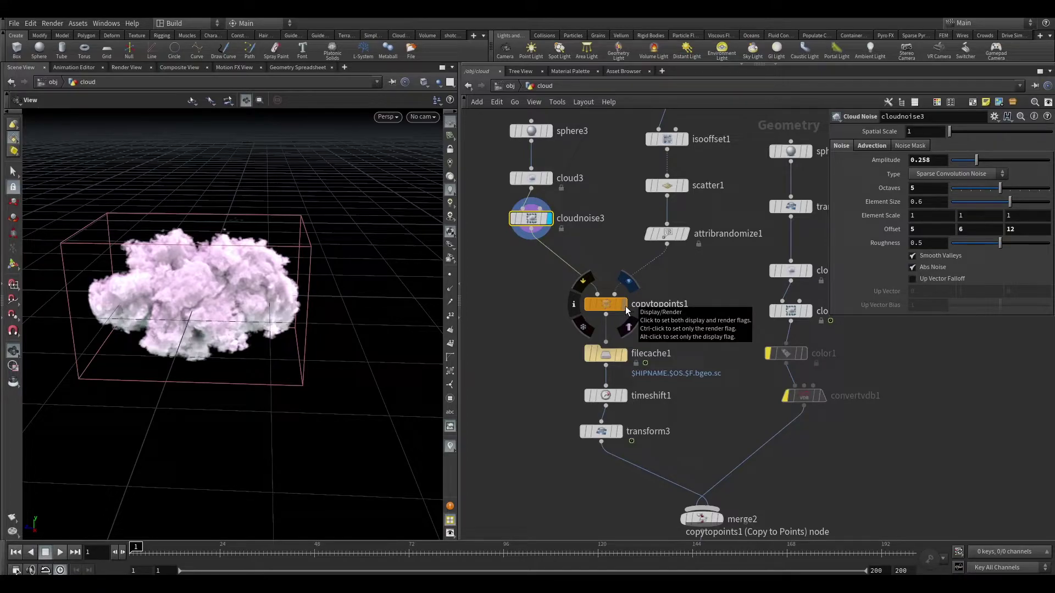
Display the flattened sphere3 ellipsoid (radius 0.5, 0.4, 1) and orbit around it
{"action": "middle_click_drag", "start_coordinate": [689, 265], "coordinate": [711, 309]}
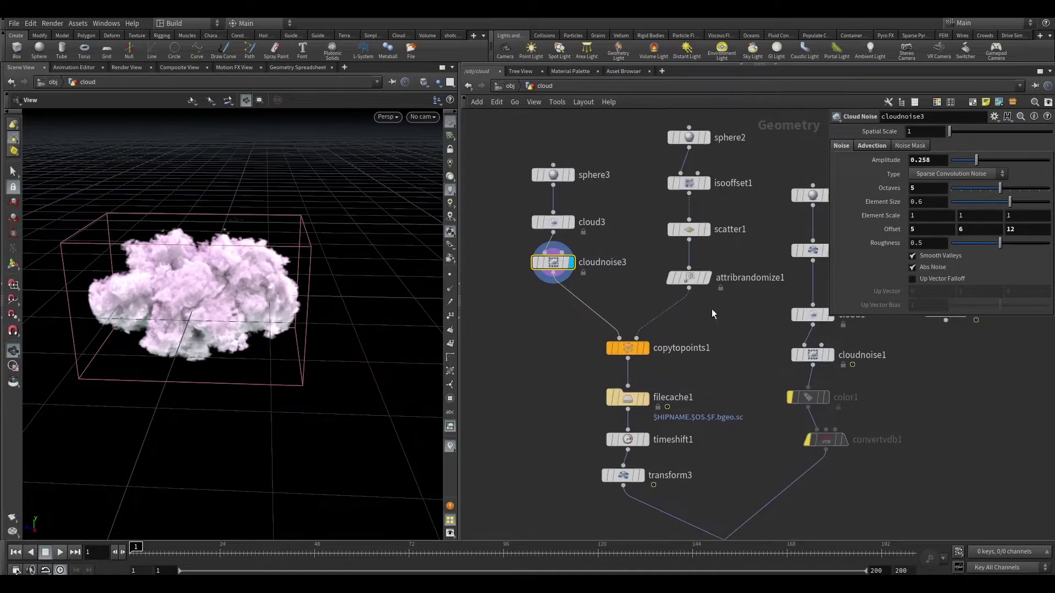
{"action": "double_click", "coordinate": [574, 179]}
{"action": "left_click", "coordinate": [571, 175]}
{"action": "left_click_drag", "start_coordinate": [290, 290], "coordinate": [228, 268]}
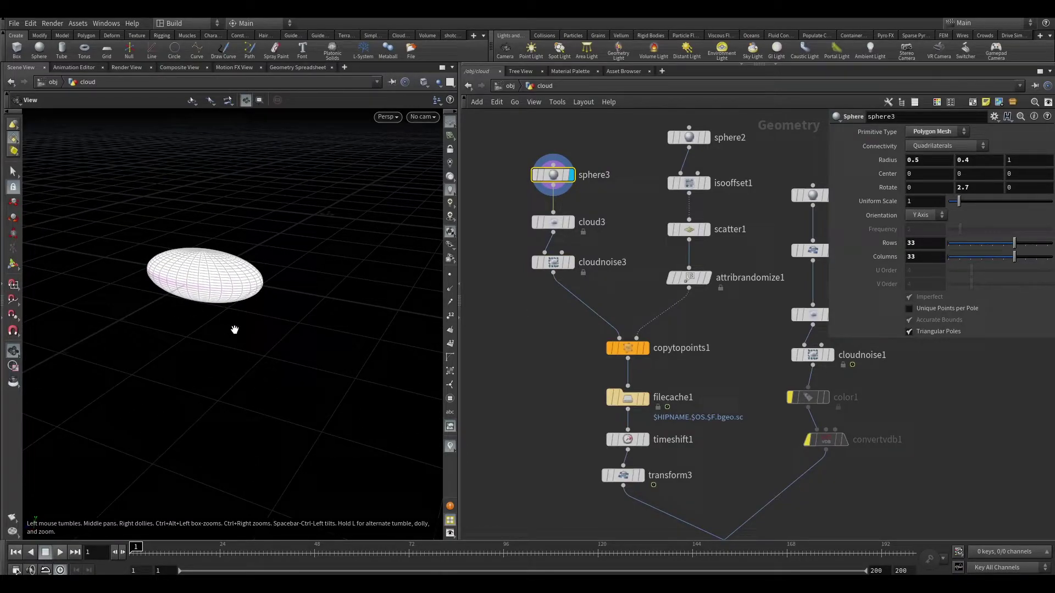
Display the large flat sphere2 shape and view it from above
{"action": "left_click_drag", "start_coordinate": [213, 301], "coordinate": [266, 325]}
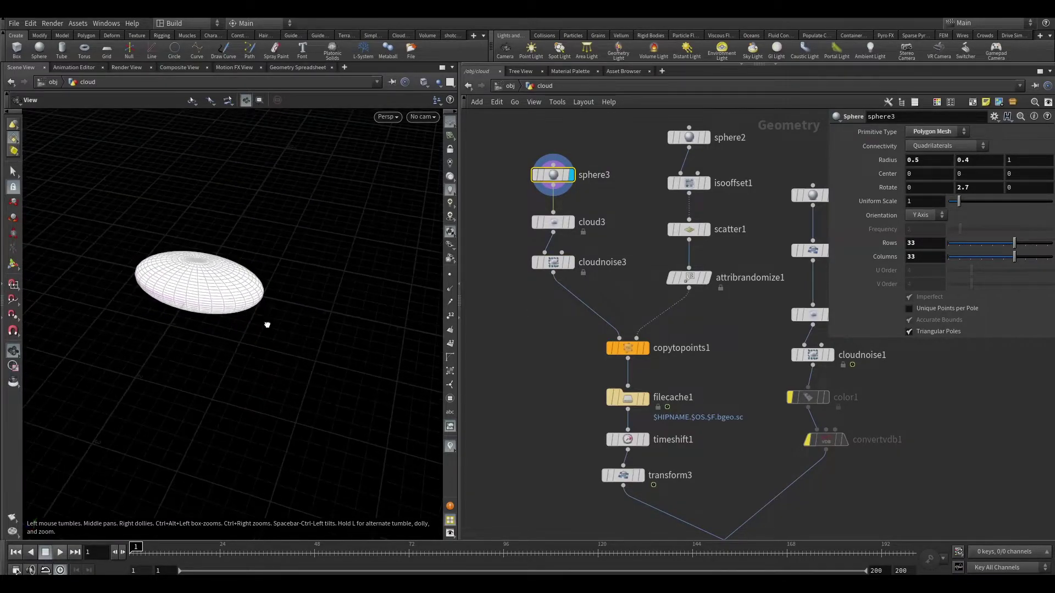
{"action": "left_click", "coordinate": [705, 138]}
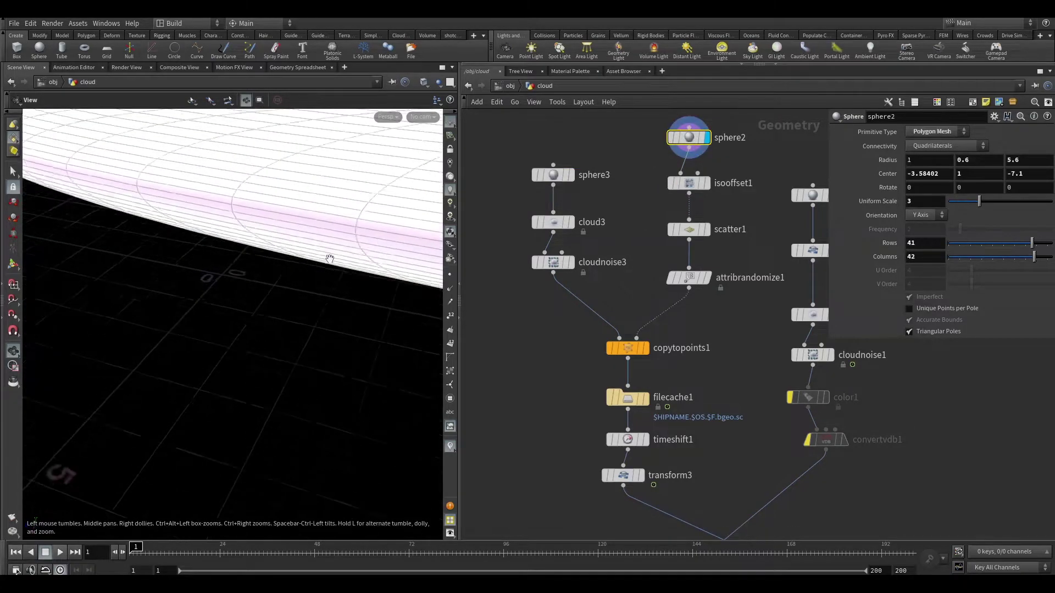
{"action": "scroll", "coordinate": [345, 268], "scroll_direction": "down", "scroll_amount": 3}
{"action": "scroll", "coordinate": [357, 256], "scroll_direction": "down", "scroll_amount": 3}
{"action": "mouse_move", "coordinate": [352, 259]}
{"action": "left_mouse_down"}
{"action": "mouse_move", "coordinate": [384, 255]}
{"action": "mouse_move", "coordinate": [288, 266]}
{"action": "mouse_move", "coordinate": [297, 325]}
{"action": "mouse_move", "coordinate": [296, 281]}
{"action": "left_mouse_up"}
Step through the isooffset1 fog volume, scatter1 points and attribrandomize1 points with pscale 0.4–1
{"action": "left_click", "coordinate": [708, 183]}
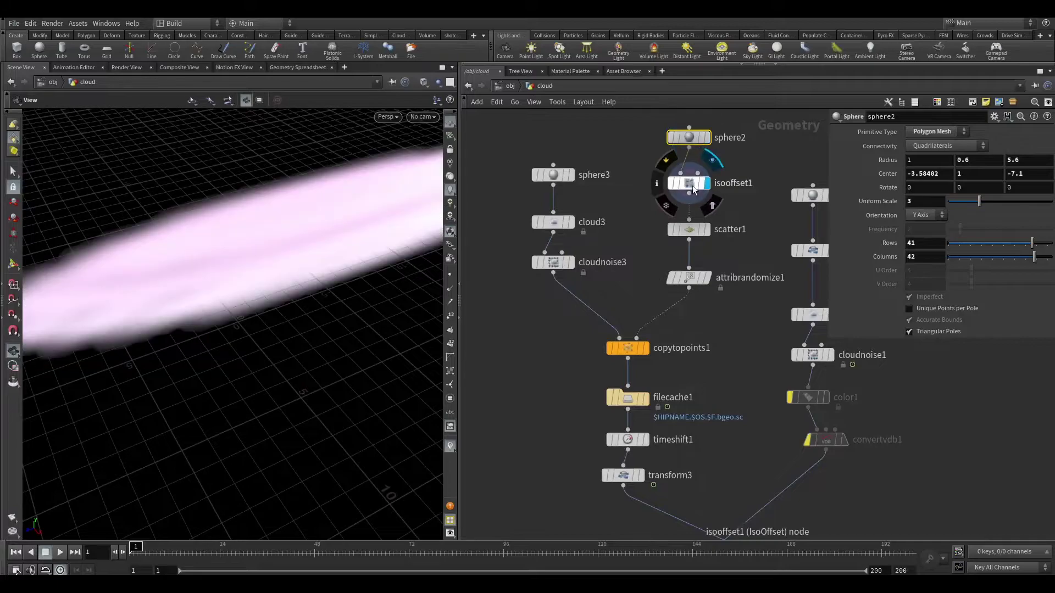
{"action": "left_click", "coordinate": [707, 229]}
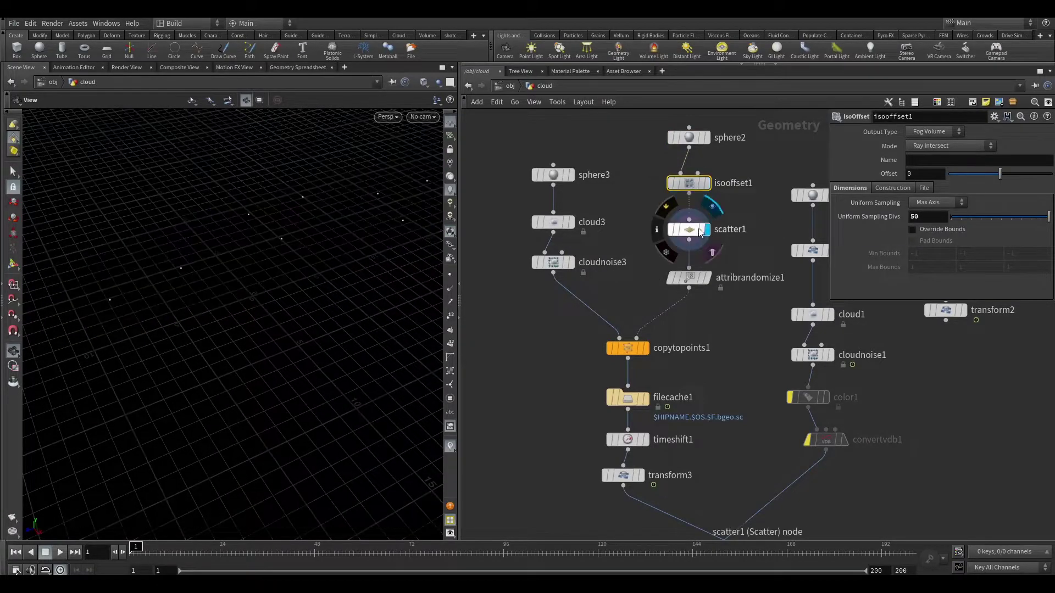
{"action": "mouse_move", "coordinate": [330, 251]}
{"action": "left_mouse_down"}
{"action": "mouse_move", "coordinate": [242, 294]}
{"action": "mouse_move", "coordinate": [242, 283]}
{"action": "left_mouse_up"}
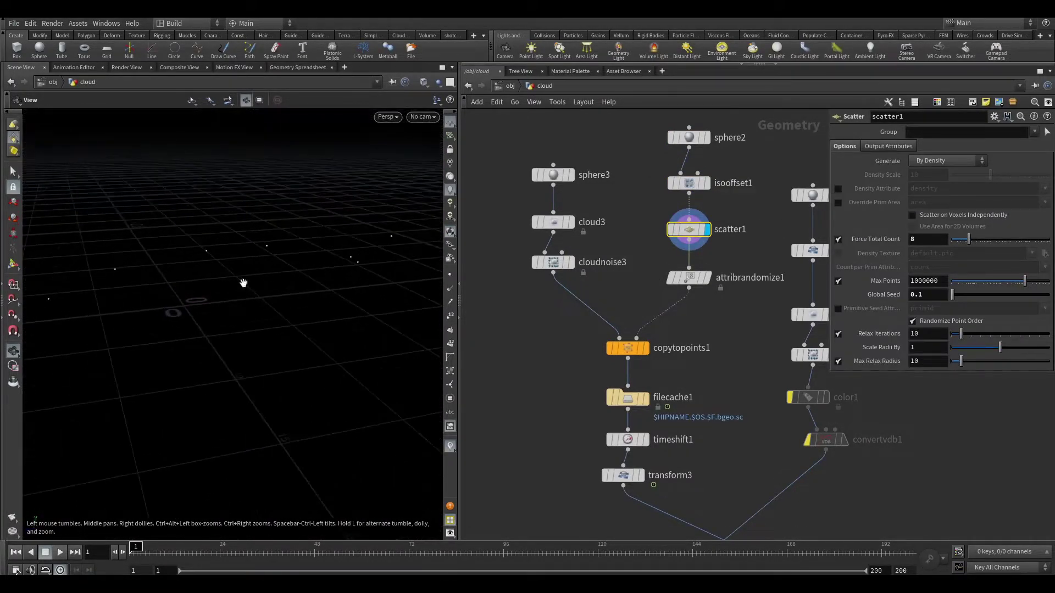
{"action": "left_click", "coordinate": [708, 280]}
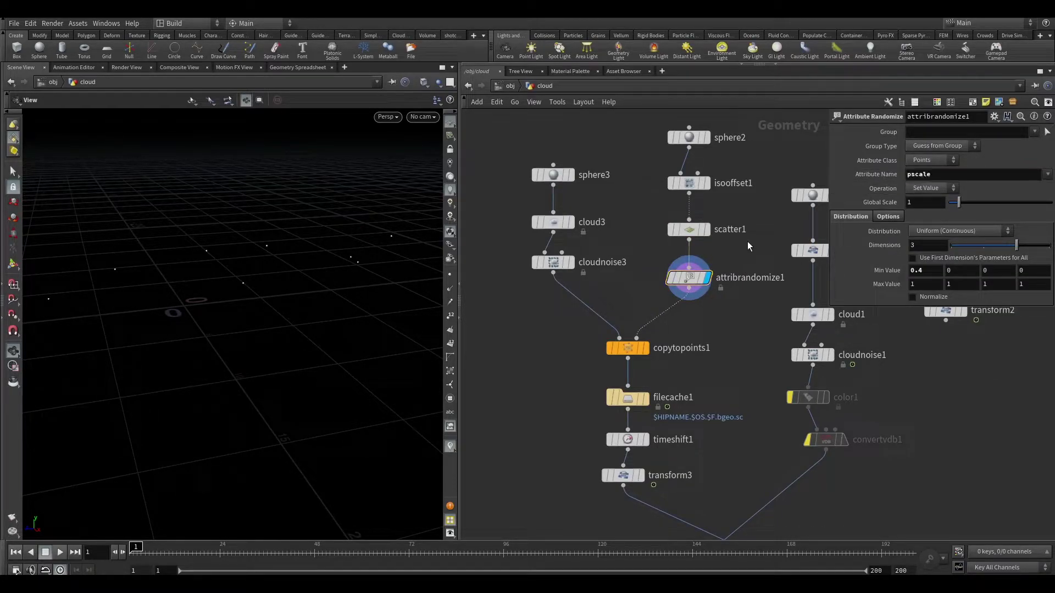
{"action": "middle_click_drag", "start_coordinate": [712, 324], "coordinate": [690, 317]}
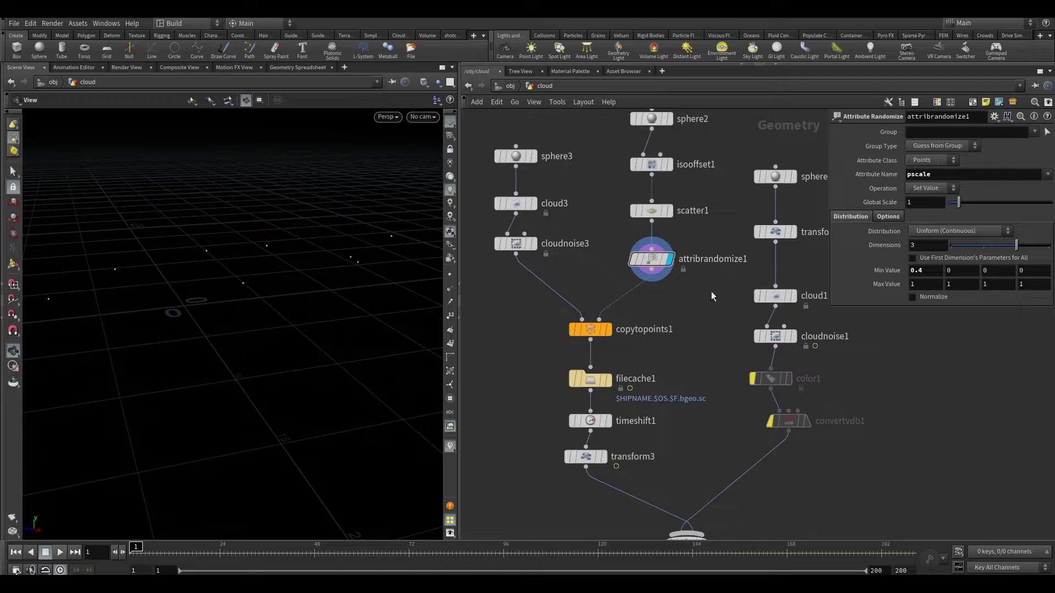
{"action": "middle_click_drag", "start_coordinate": [712, 297], "coordinate": [692, 285]}
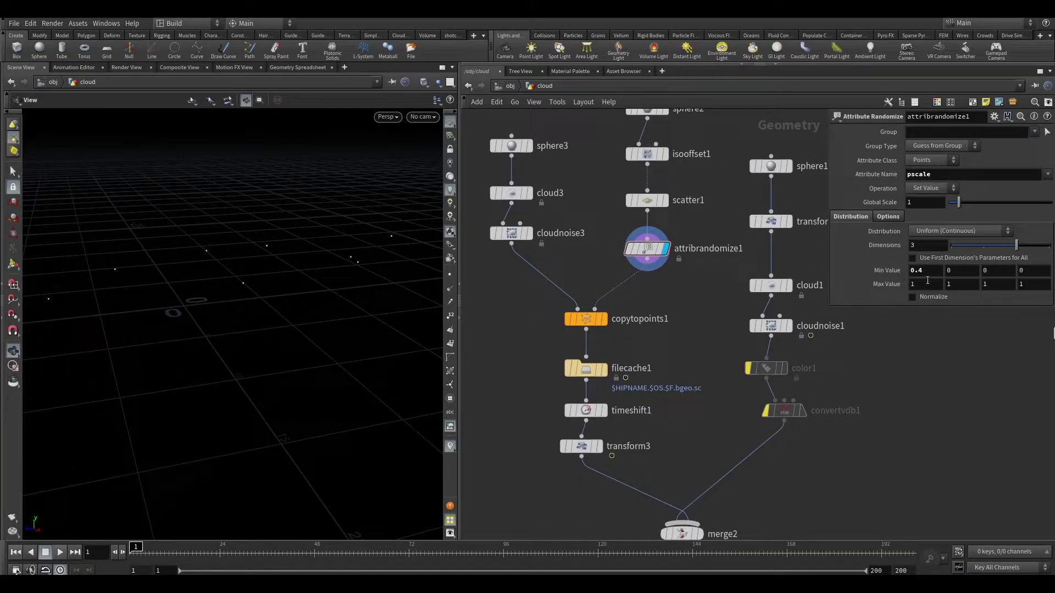
Display the single cloudnoise3 cloud, then its copies on the scattered points from copytopoints1
{"action": "middle_click_drag", "start_coordinate": [701, 298], "coordinate": [720, 299]}
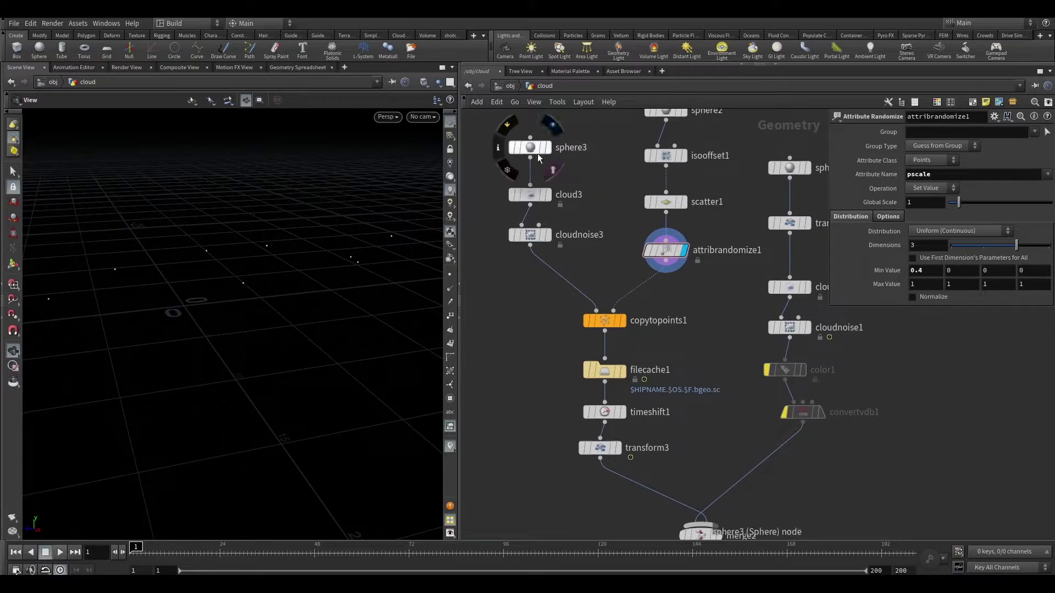
{"action": "left_click", "coordinate": [551, 222]}
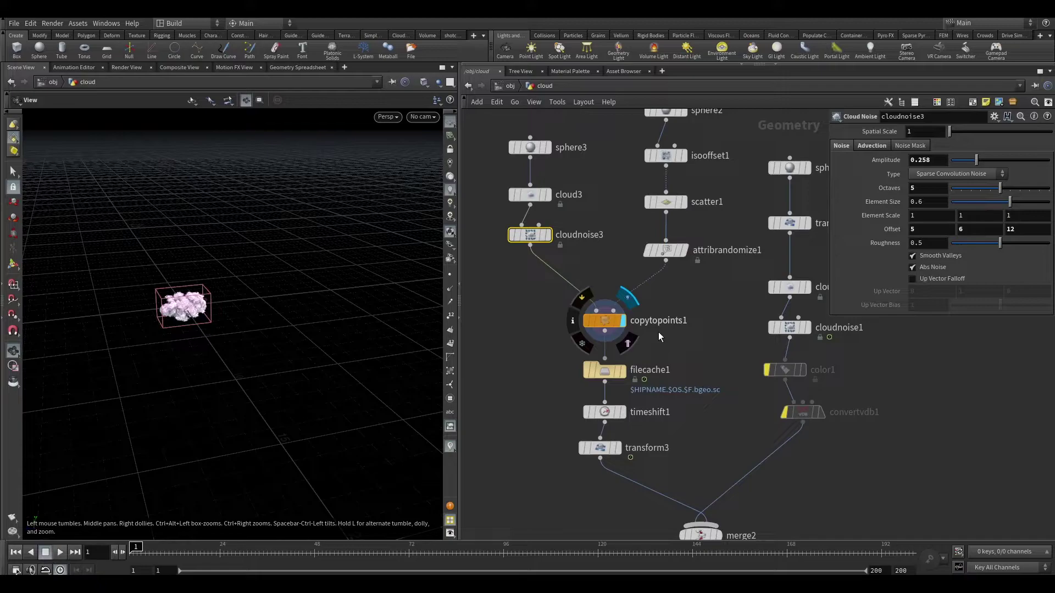
{"action": "left_click", "coordinate": [604, 320]}
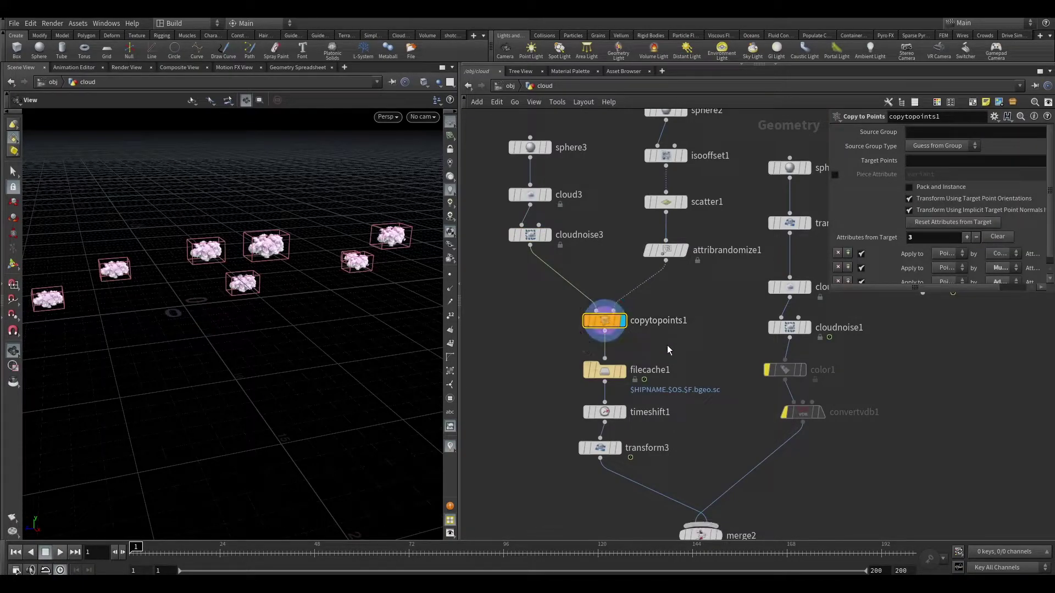
{"action": "mouse_move", "coordinate": [254, 290]}
{"action": "left_mouse_down"}
{"action": "mouse_move", "coordinate": [267, 282]}
{"action": "mouse_move", "coordinate": [299, 292]}
{"action": "mouse_move", "coordinate": [275, 302]}
{"action": "mouse_move", "coordinate": [313, 295]}
{"action": "mouse_move", "coordinate": [317, 279]}
{"action": "mouse_move", "coordinate": [285, 270]}
{"action": "left_mouse_up"}
Show filecache1's parameters, set to Save Current Frame
{"action": "middle_click_drag", "start_coordinate": [582, 333], "coordinate": [584, 314]}
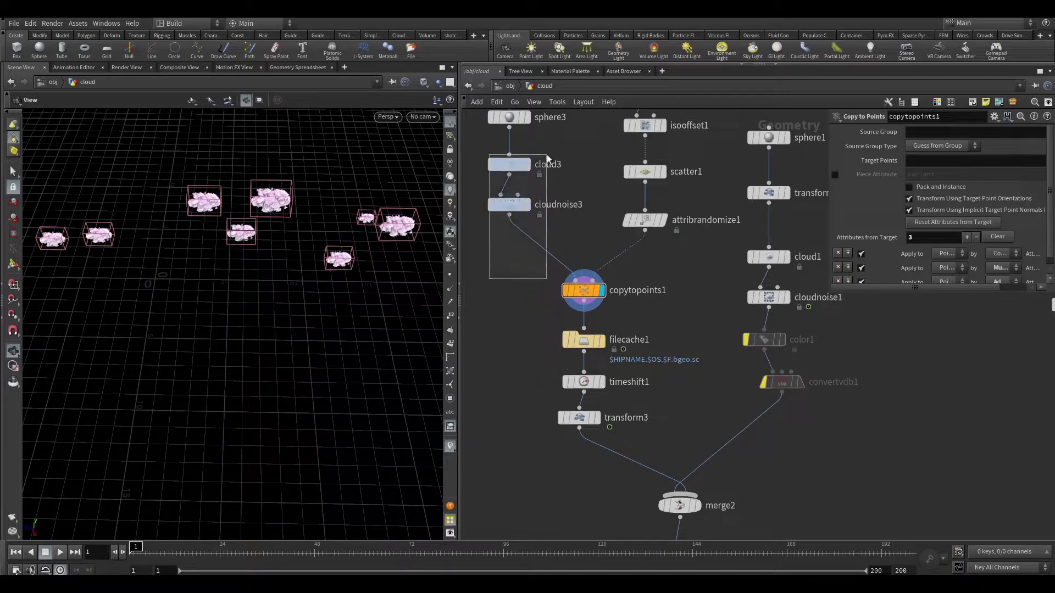
{"action": "left_click_drag", "start_coordinate": [490, 177], "coordinate": [547, 154]}
{"action": "left_click", "coordinate": [585, 344]}
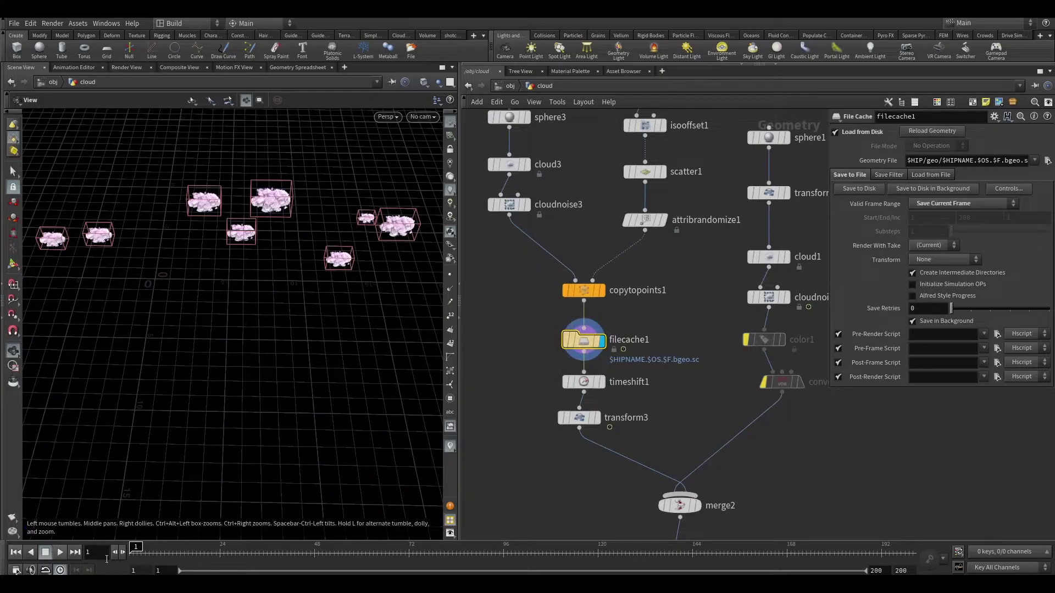
Step one frame forward to reveal the cache error, then return to frame 1
{"action": "left_click", "coordinate": [121, 552]}
{"action": "mouse_move", "coordinate": [318, 403]}
{"action": "left_mouse_down"}
{"action": "mouse_move", "coordinate": [273, 273]}
{"action": "mouse_move", "coordinate": [300, 268]}
{"action": "mouse_move", "coordinate": [372, 313]}
{"action": "mouse_move", "coordinate": [302, 349]}
{"action": "mouse_move", "coordinate": [412, 365]}
{"action": "left_mouse_up"}
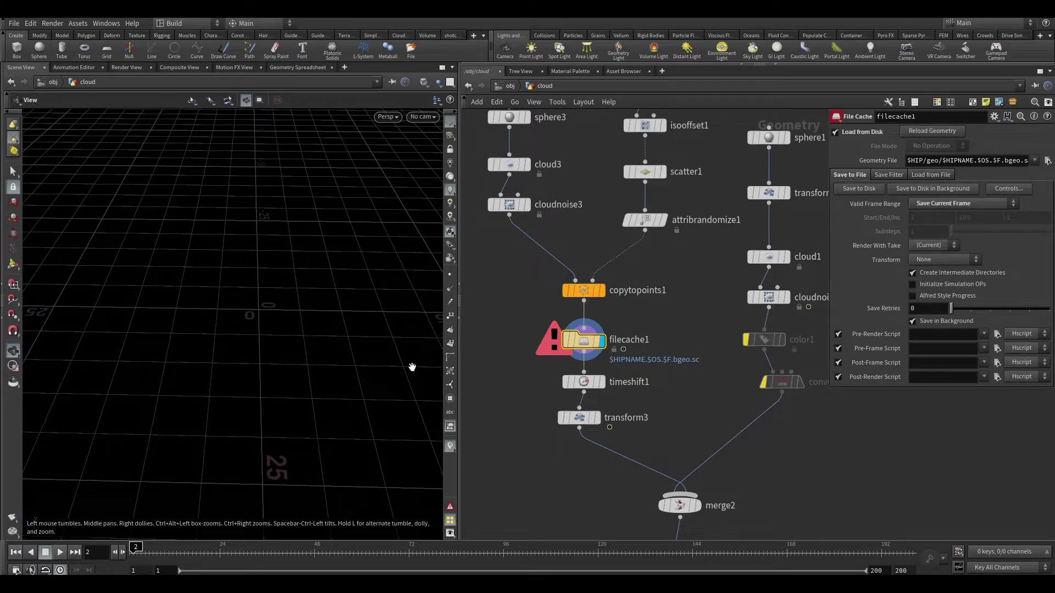
{"action": "left_click", "coordinate": [15, 553]}
{"action": "left_click_drag", "start_coordinate": [320, 381], "coordinate": [308, 324]}
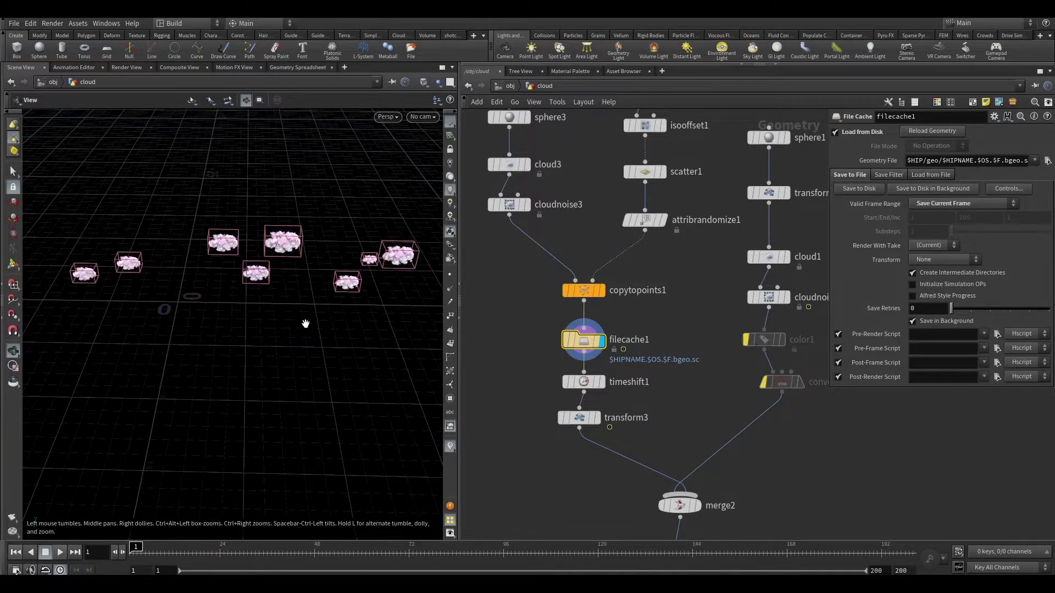
Display timeshift1, holding frame 1, and confirm the clouds persist at frame 21
{"action": "left_click", "coordinate": [583, 382]}
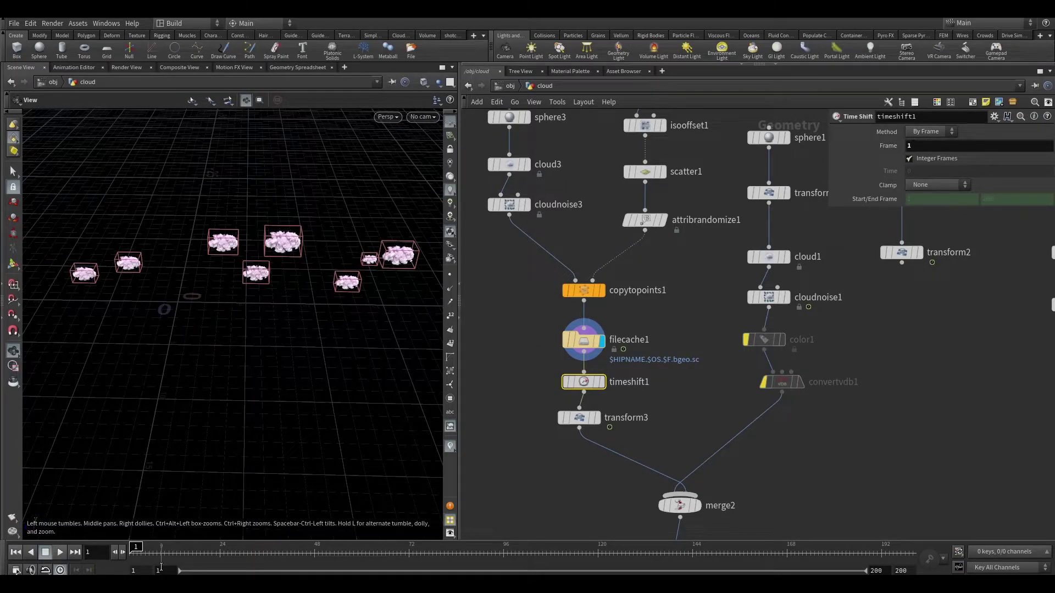
{"action": "left_click_drag", "start_coordinate": [135, 547], "coordinate": [130, 550]}
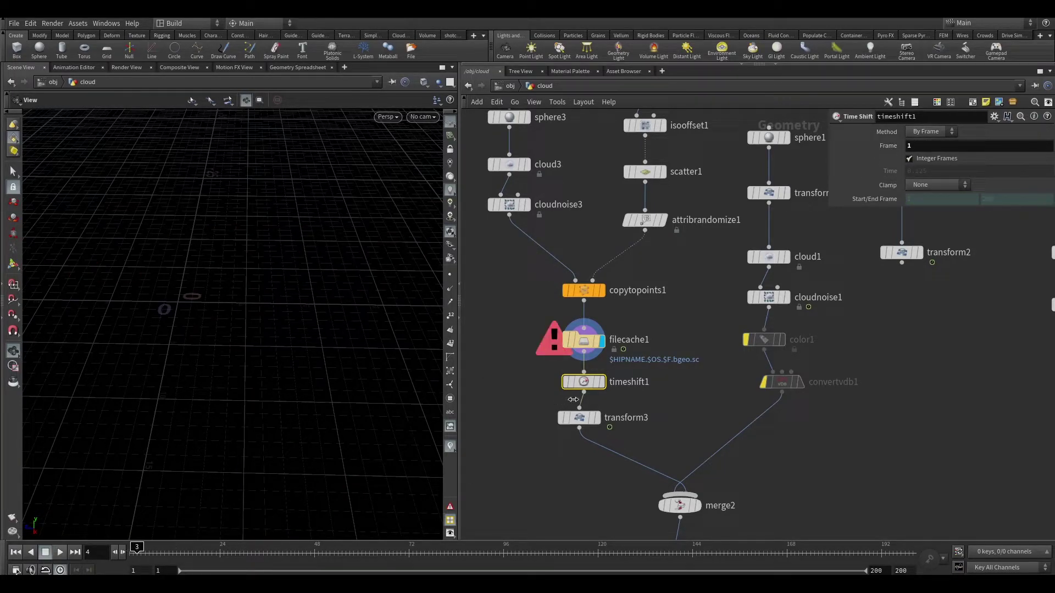
{"action": "left_click", "coordinate": [602, 383]}
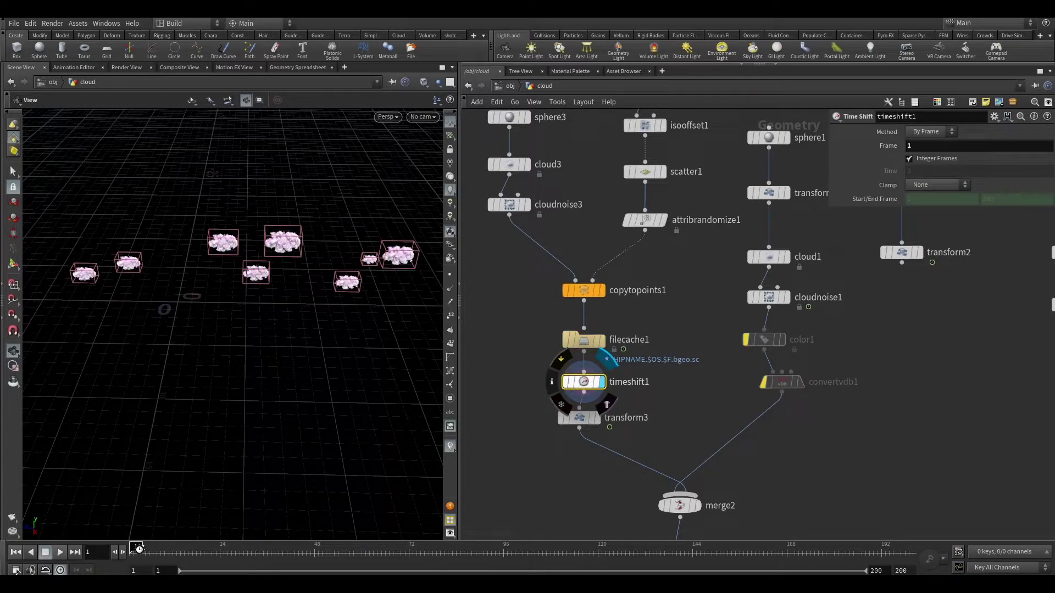
{"action": "left_click_drag", "start_coordinate": [138, 548], "coordinate": [208, 555]}
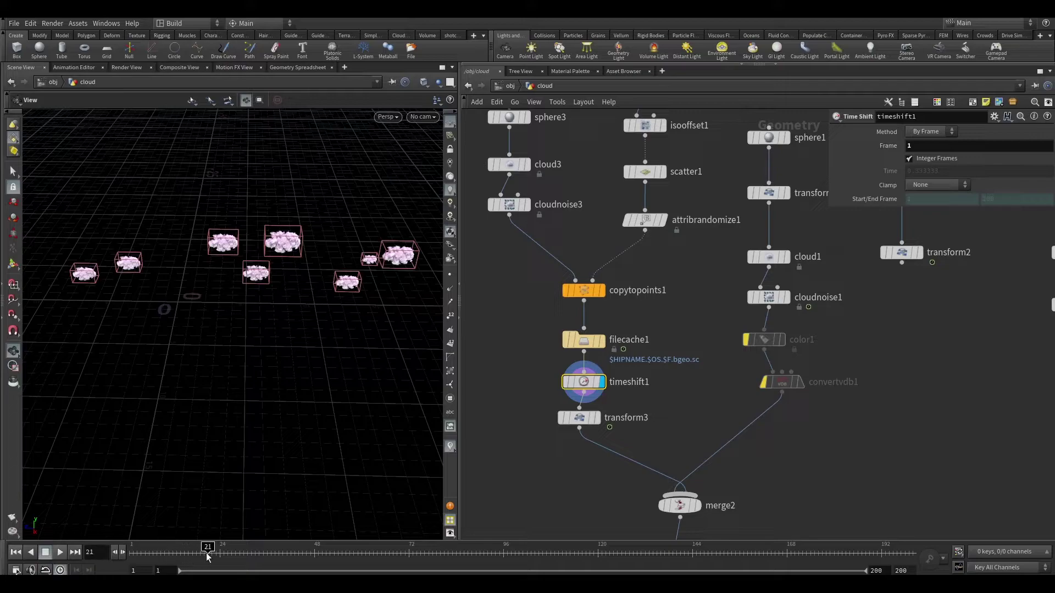
{"action": "left_click", "coordinate": [130, 552]}
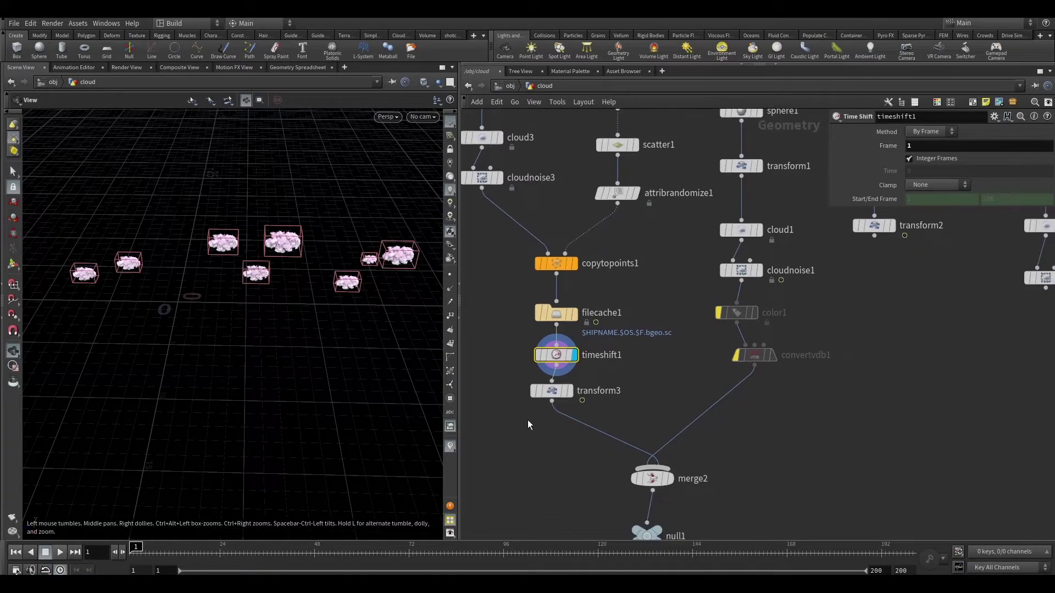
Display transform3's keyed Translate Z drift, checking frames 16, 22 and 24, then show merge2 and null1
{"action": "left_click", "coordinate": [583, 390]}
{"action": "left_click", "coordinate": [575, 368]}
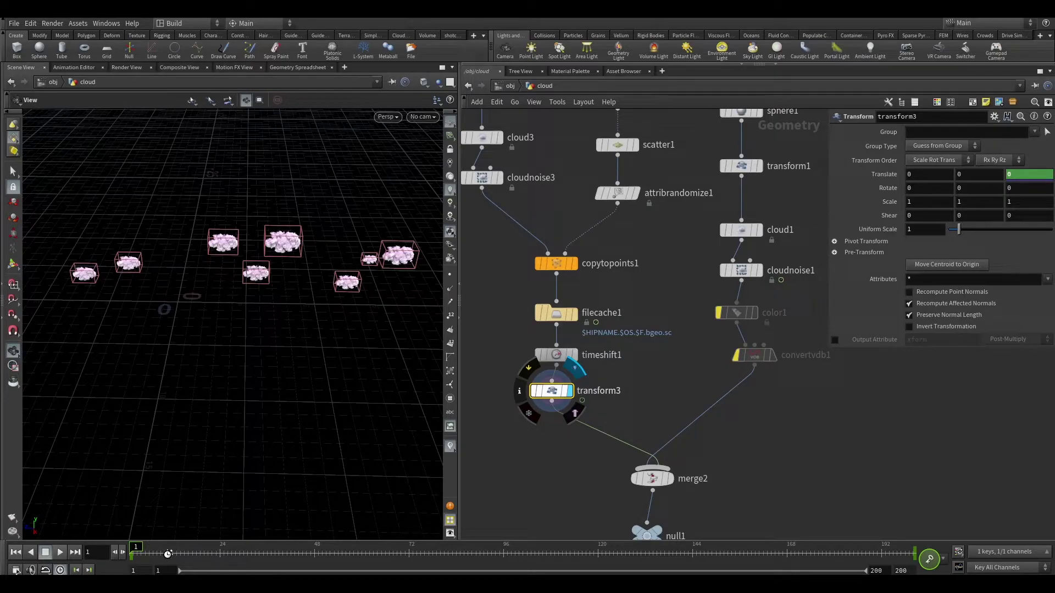
{"action": "left_click", "coordinate": [187, 554]}
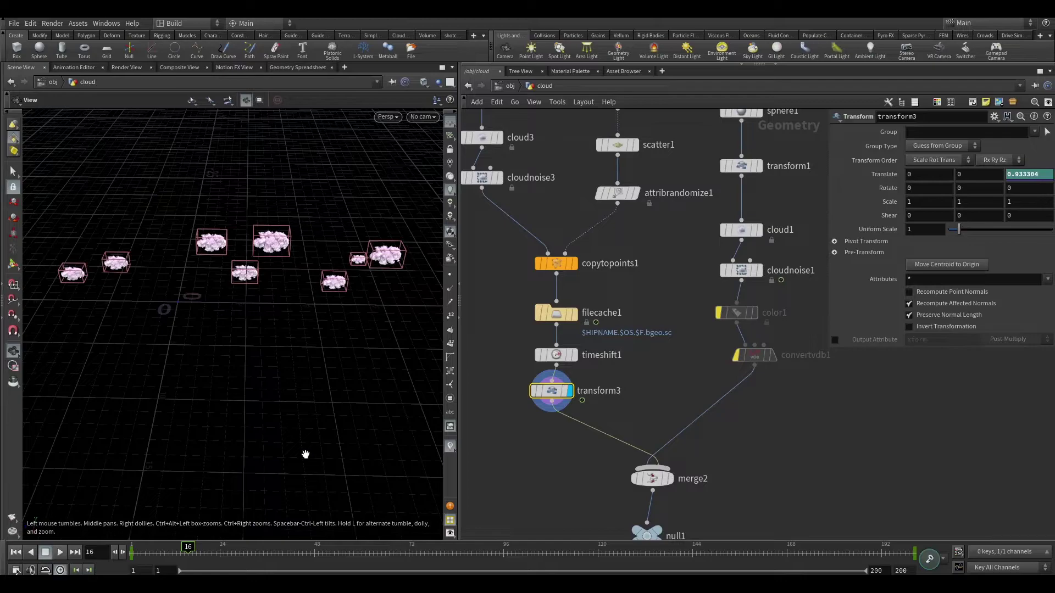
{"action": "left_click", "coordinate": [212, 548]}
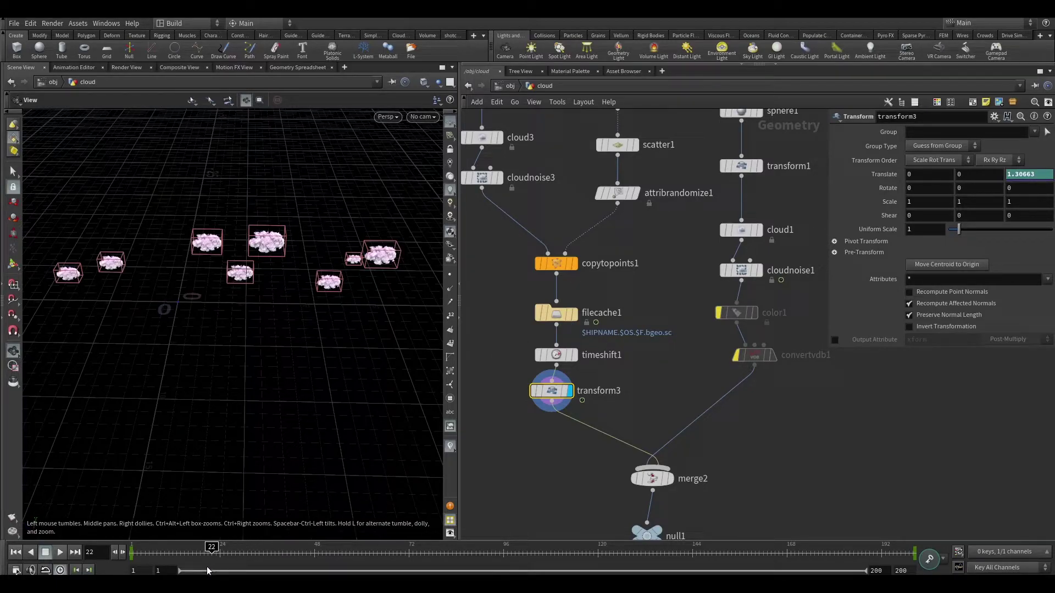
{"action": "left_click", "coordinate": [219, 548]}
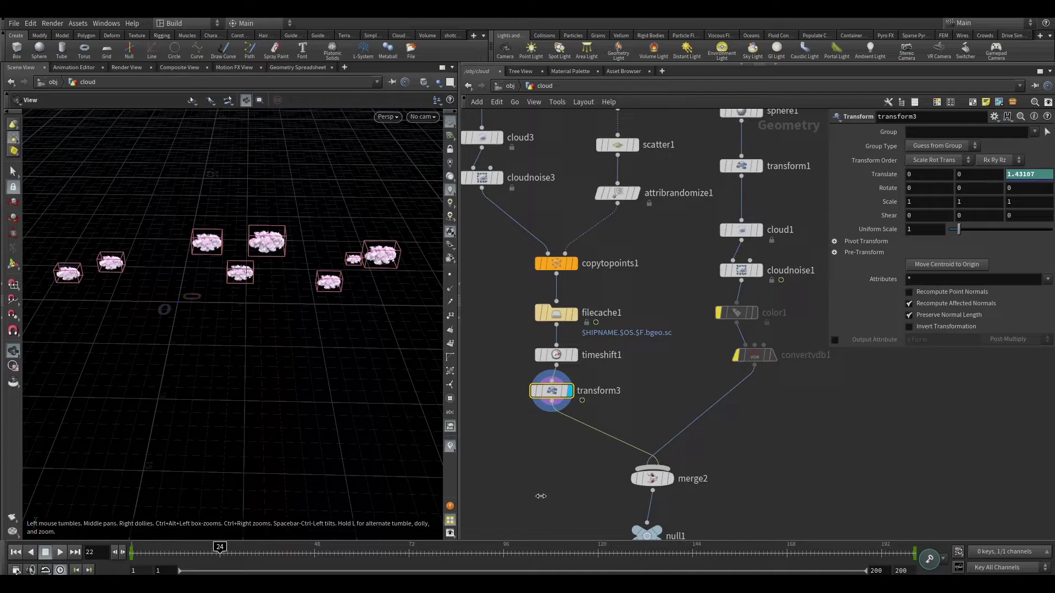
{"action": "left_click", "coordinate": [15, 553]}
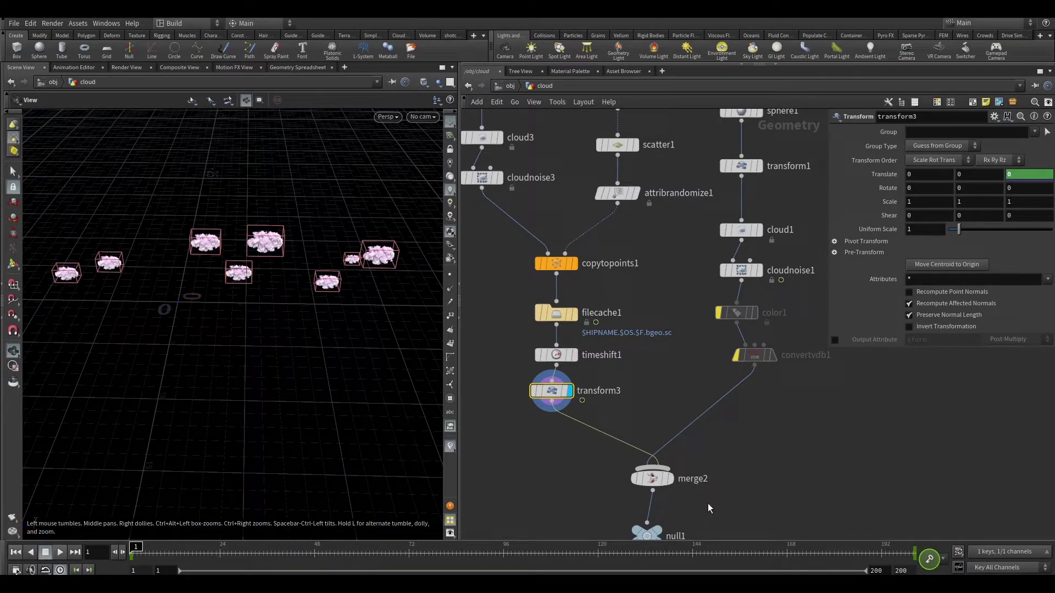
{"action": "middle_click_drag", "start_coordinate": [708, 503], "coordinate": [623, 347]}
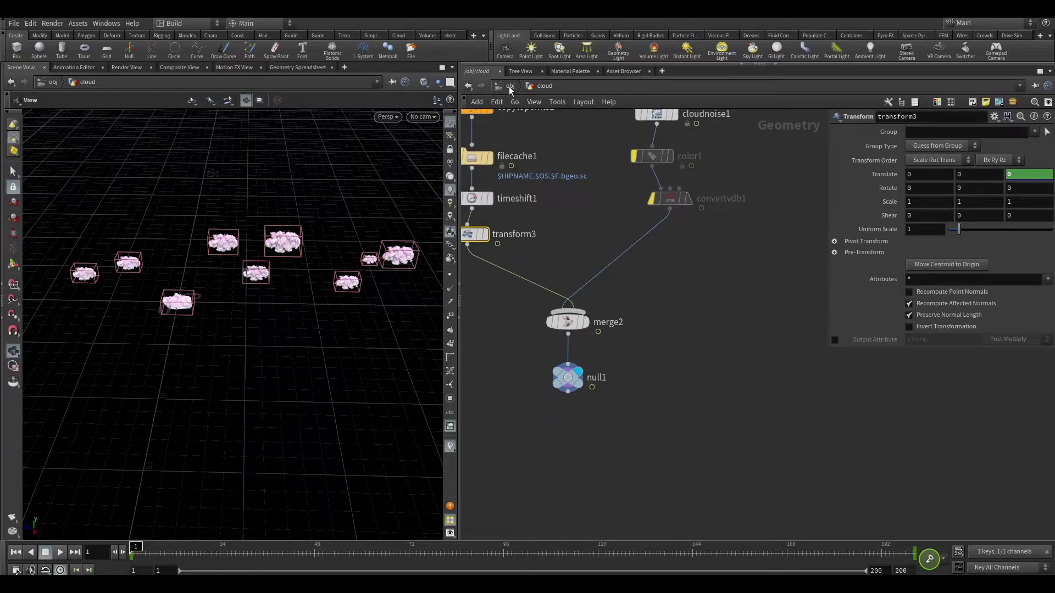
Go up to object level and review the first distant light's Light parameters
{"action": "left_click", "coordinate": [509, 87]}
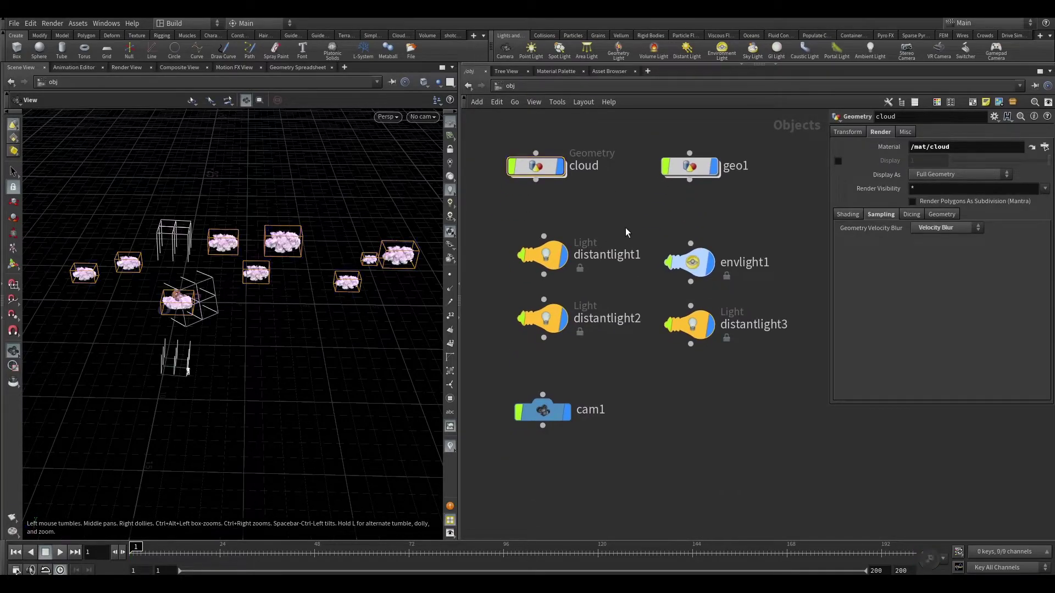
{"action": "mouse_move", "coordinate": [213, 311]}
{"action": "left_mouse_down"}
{"action": "mouse_move", "coordinate": [205, 278]}
{"action": "mouse_move", "coordinate": [287, 292]}
{"action": "mouse_move", "coordinate": [137, 265]}
{"action": "mouse_move", "coordinate": [232, 269]}
{"action": "left_mouse_up"}
{"action": "scroll", "coordinate": [205, 278], "scroll_direction": "up", "scroll_amount": 5}
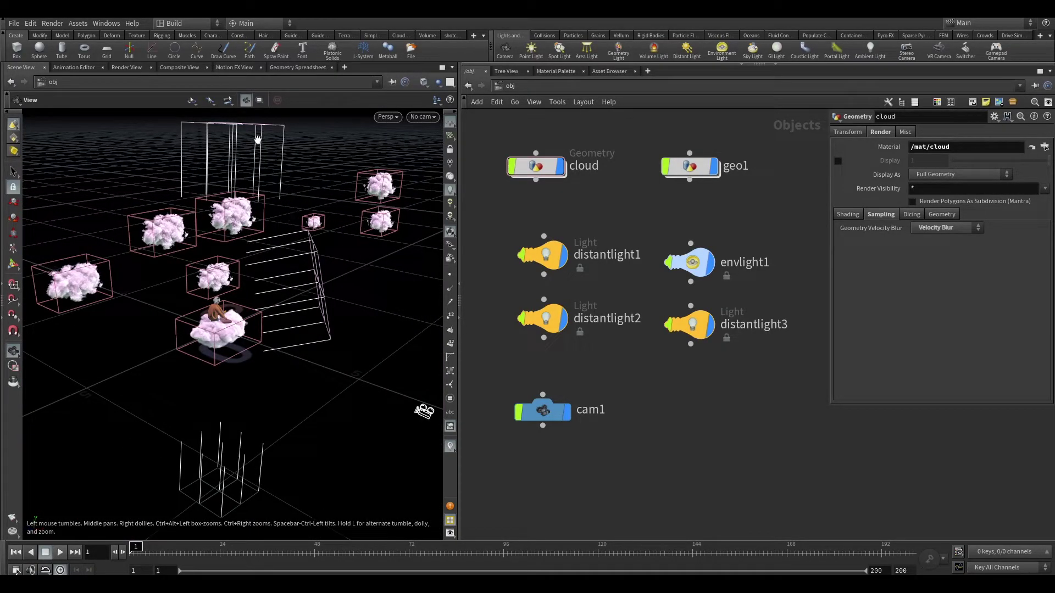
{"action": "left_click", "coordinate": [542, 257]}
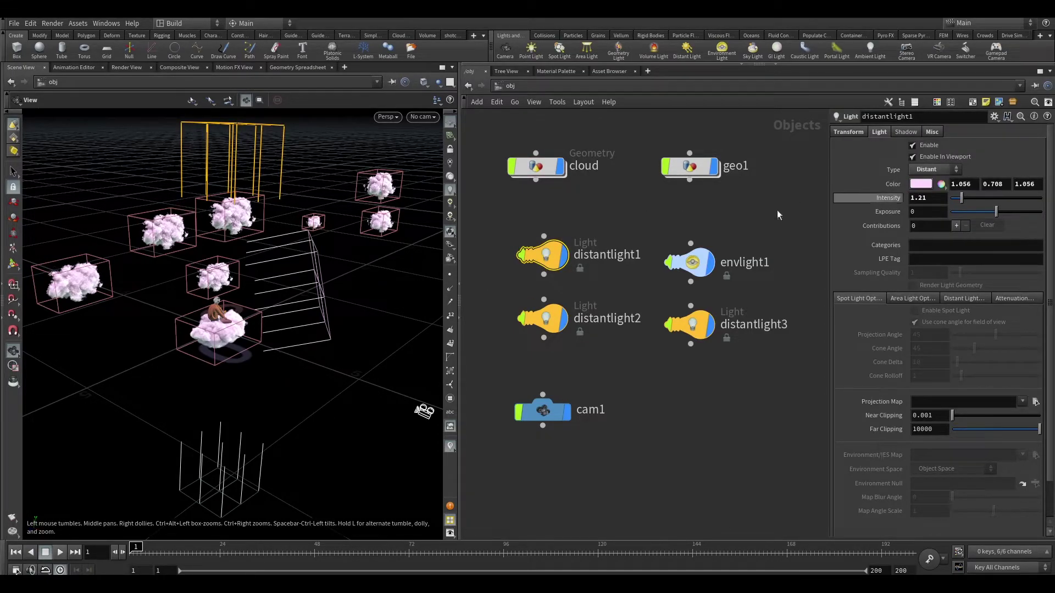
{"action": "mouse_move", "coordinate": [357, 362]}
{"action": "middle_mouse_down"}
{"action": "mouse_move", "coordinate": [340, 329]}
{"action": "mouse_move", "coordinate": [347, 339]}
{"action": "middle_mouse_up"}
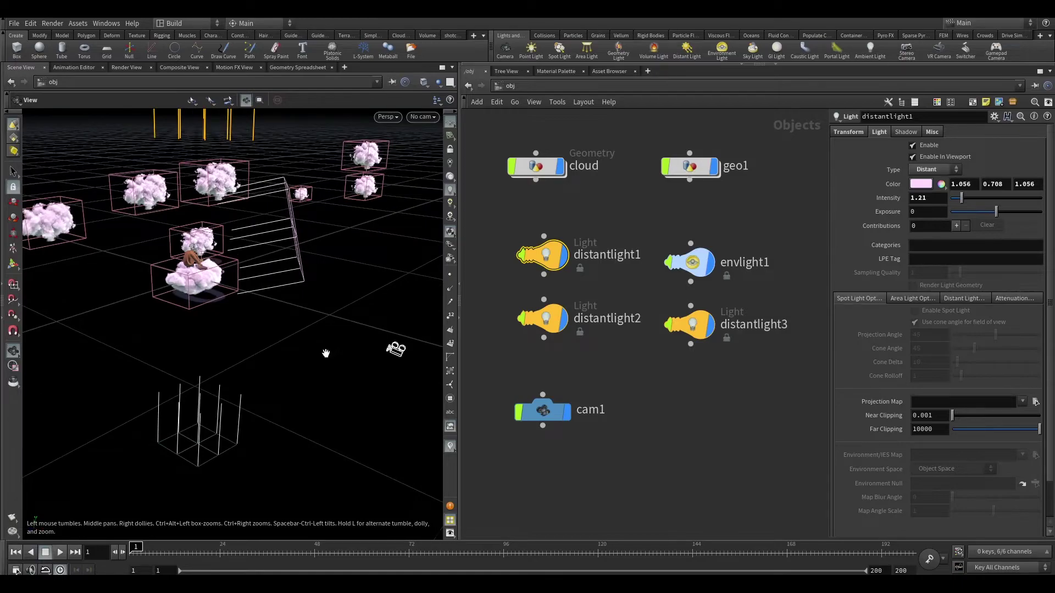
{"action": "mouse_move", "coordinate": [324, 354]}
{"action": "left_mouse_down"}
{"action": "mouse_move", "coordinate": [172, 353]}
{"action": "mouse_move", "coordinate": [165, 435]}
{"action": "mouse_move", "coordinate": [189, 309]}
{"action": "left_mouse_up"}
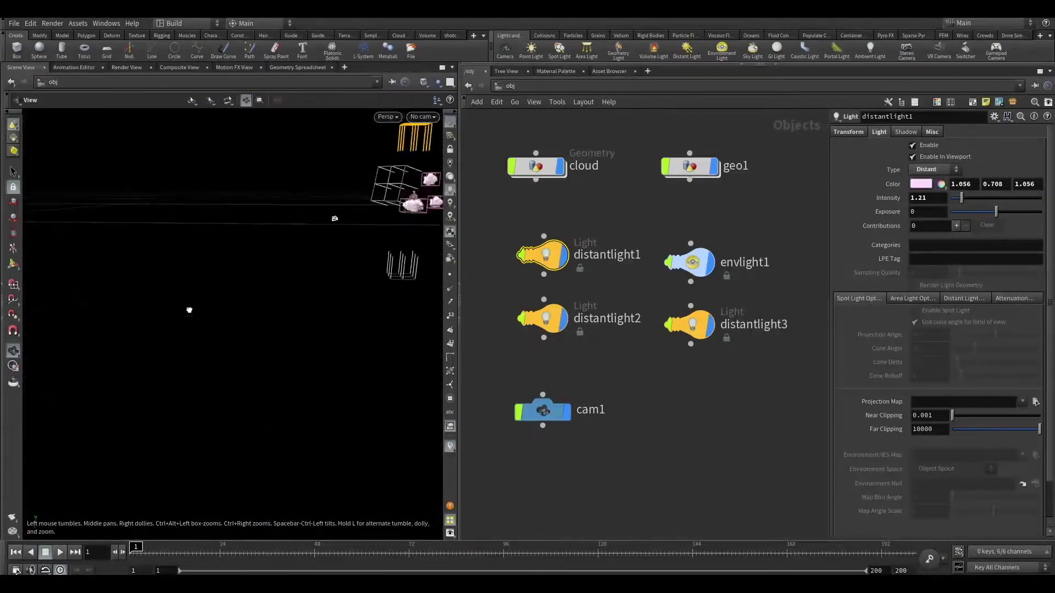
{"action": "mouse_move", "coordinate": [188, 312]}
{"action": "middle_mouse_down"}
{"action": "mouse_move", "coordinate": [163, 337]}
{"action": "mouse_move", "coordinate": [200, 354]}
{"action": "middle_mouse_up"}
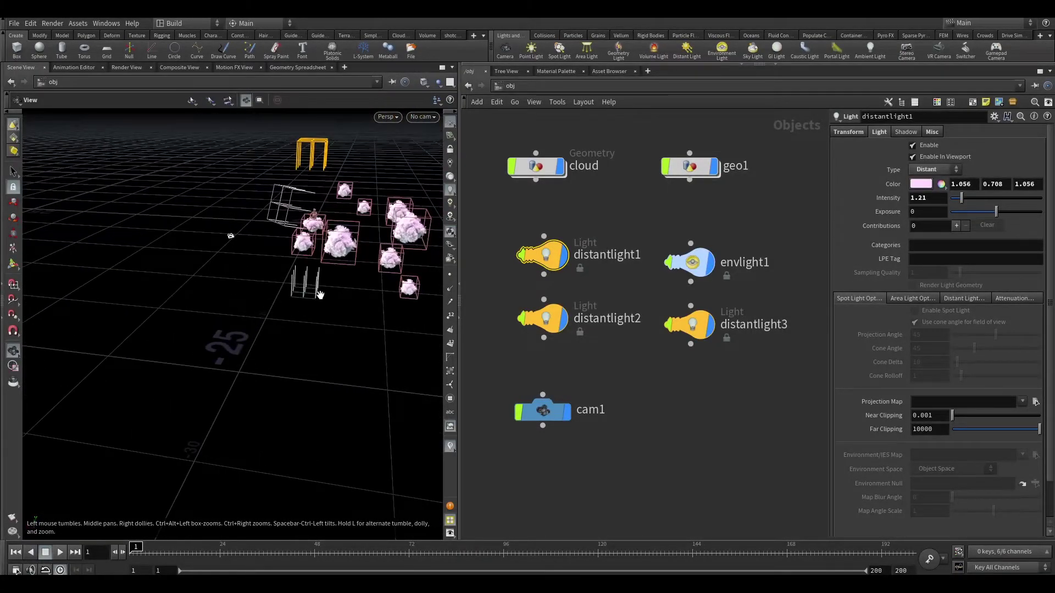
Review the second and third distant lights, then envlight1's environment-map settings
{"action": "left_click", "coordinate": [577, 338]}
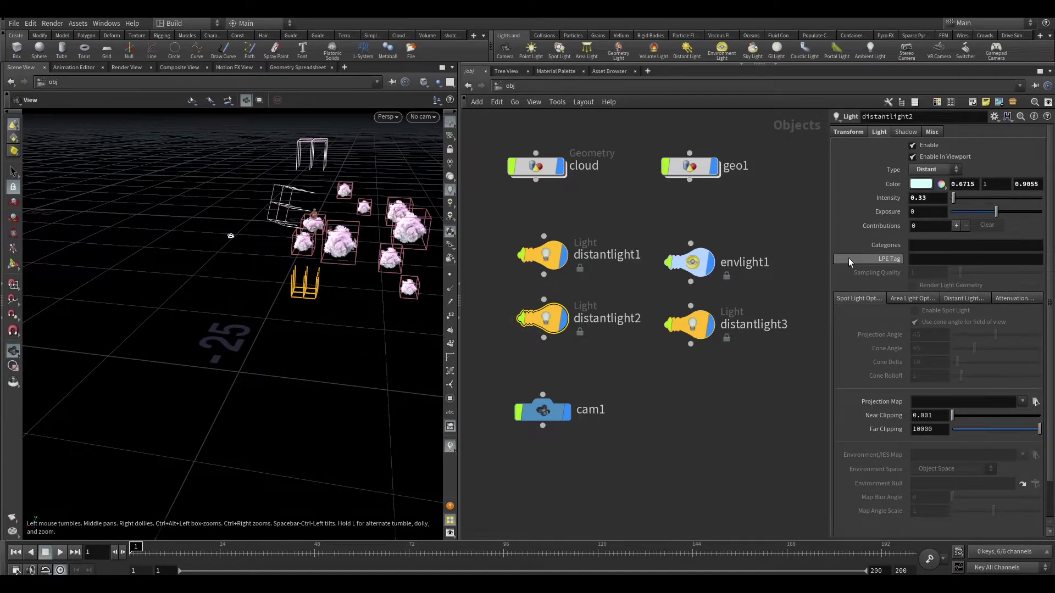
{"action": "left_click_drag", "start_coordinate": [659, 378], "coordinate": [768, 310]}
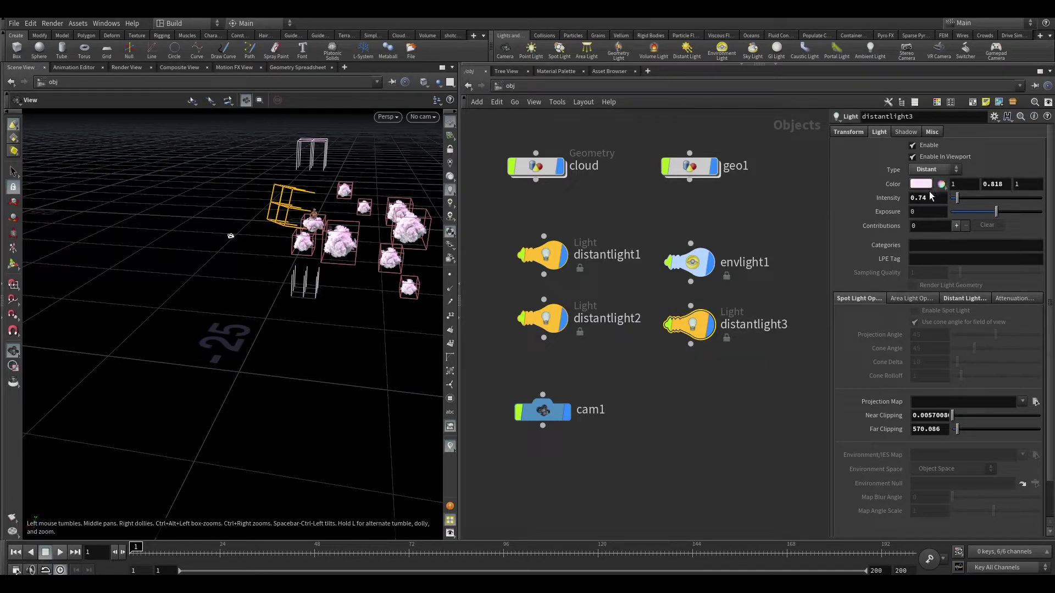
{"action": "middle_click_drag", "start_coordinate": [758, 280], "coordinate": [716, 269]}
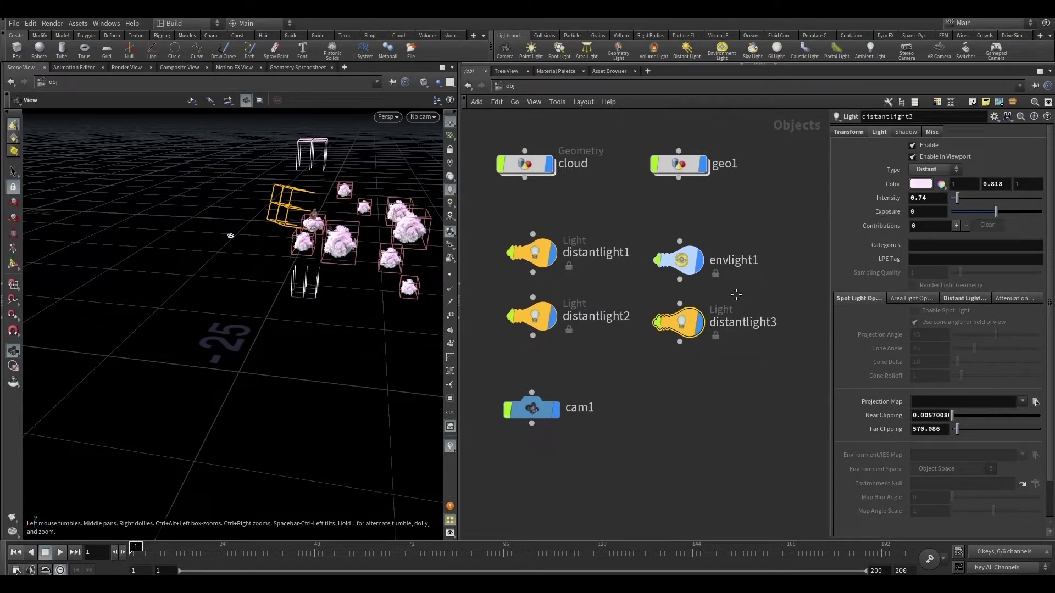
{"action": "left_click", "coordinate": [671, 253]}
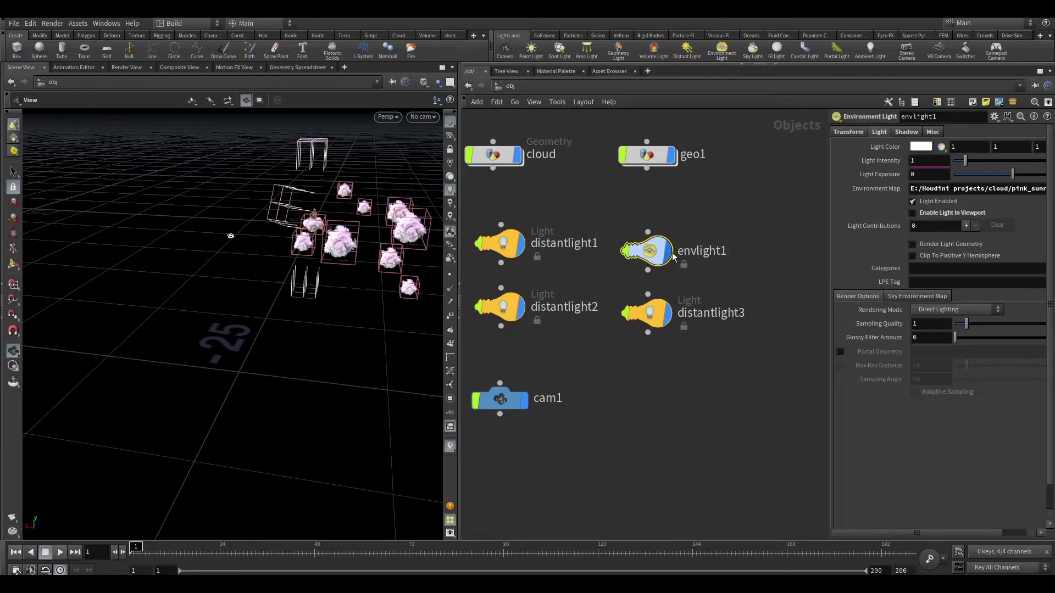
Enable envlight1 in the viewport and turn the view to face the pink sky
{"action": "left_click", "coordinate": [912, 214]}
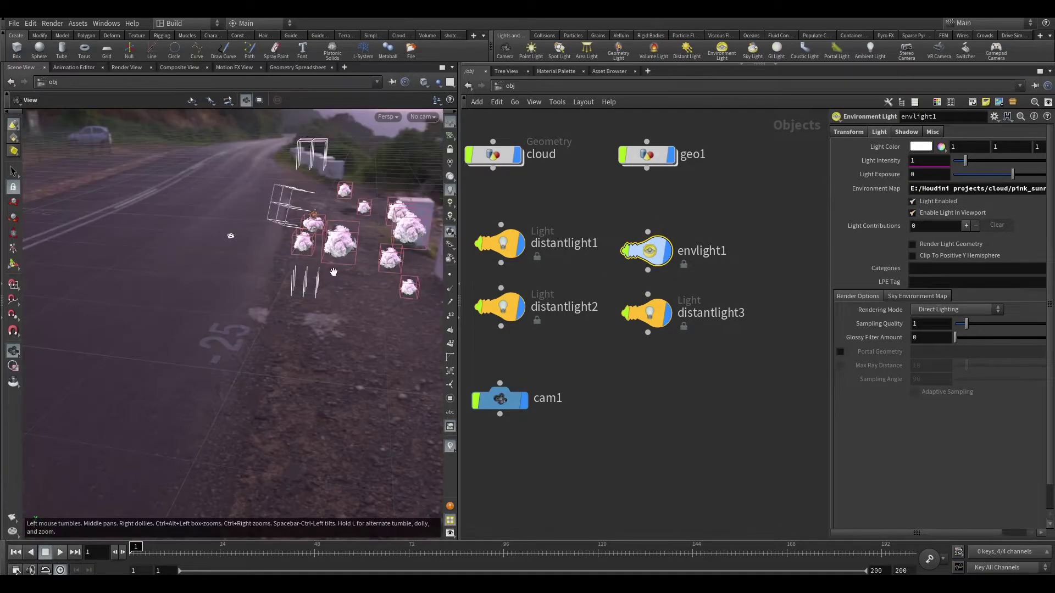
{"action": "left_click_drag", "start_coordinate": [324, 263], "coordinate": [325, 276]}
{"action": "mouse_move", "coordinate": [222, 316]}
{"action": "left_mouse_down"}
{"action": "mouse_move", "coordinate": [335, 305]}
{"action": "mouse_move", "coordinate": [270, 349]}
{"action": "mouse_move", "coordinate": [305, 340]}
{"action": "left_mouse_up"}
{"action": "scroll", "coordinate": [301, 245], "scroll_direction": "up", "scroll_amount": 2}
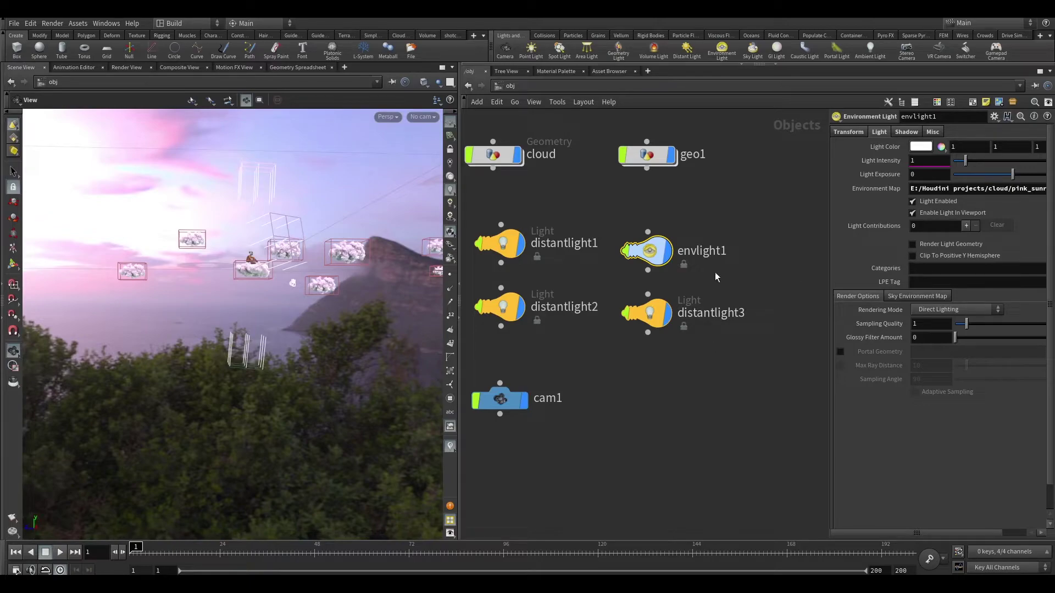
{"action": "left_click_drag", "start_coordinate": [648, 251], "coordinate": [661, 242]}
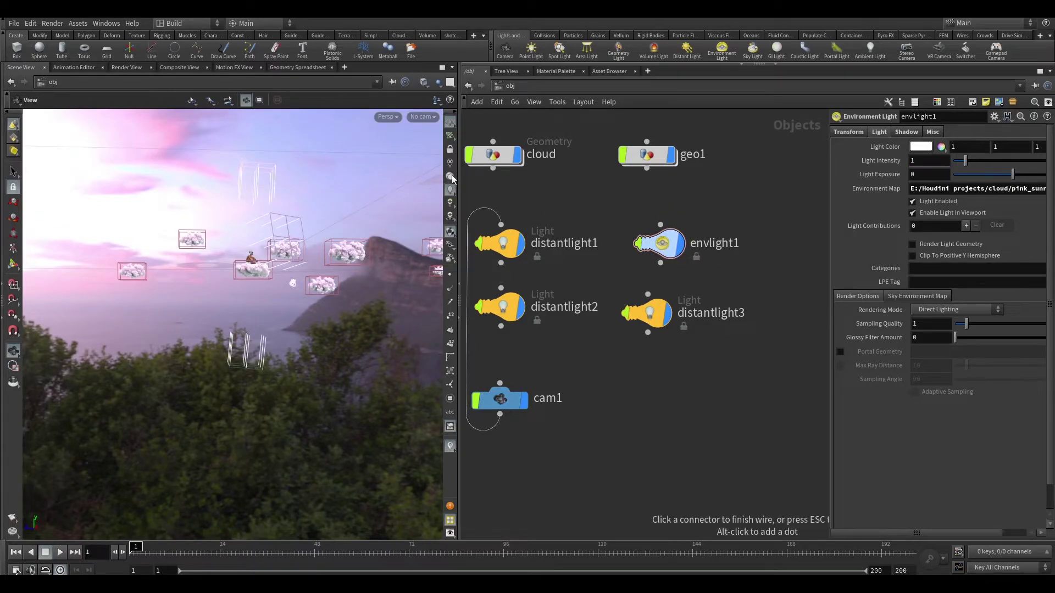
Look through cam1 and start a Mantra IPR render in Render View
{"action": "left_click", "coordinate": [422, 116]}
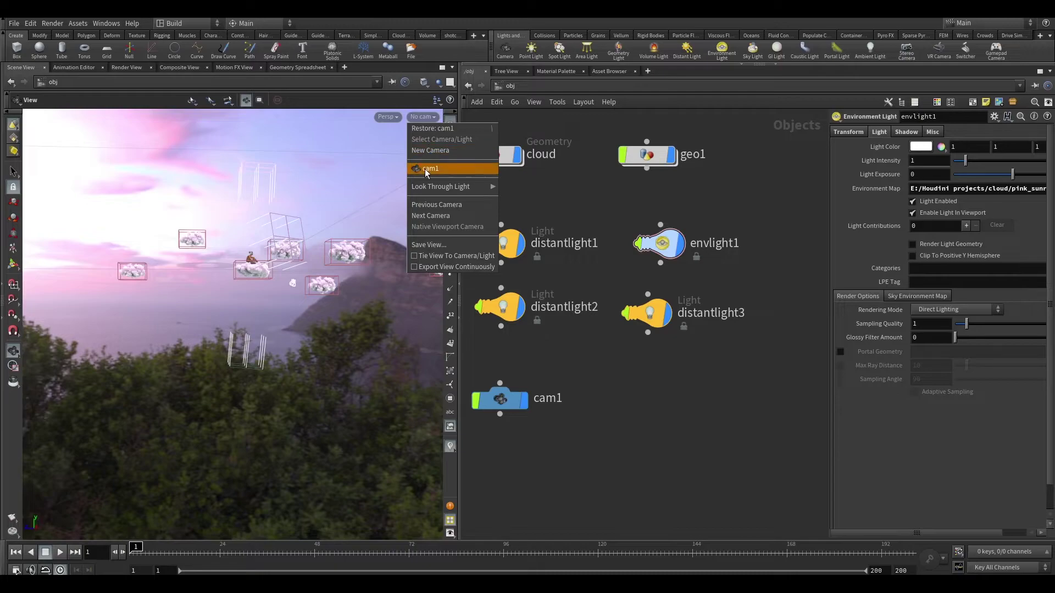
{"action": "left_click", "coordinate": [431, 168]}
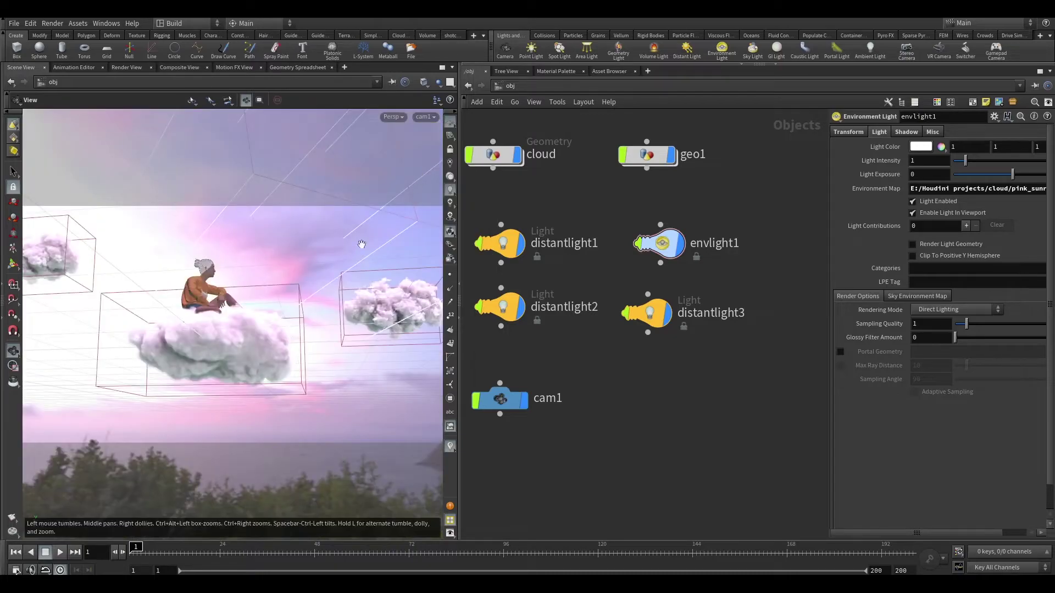
{"action": "left_click", "coordinate": [127, 68]}
{"action": "left_click", "coordinate": [48, 82]}
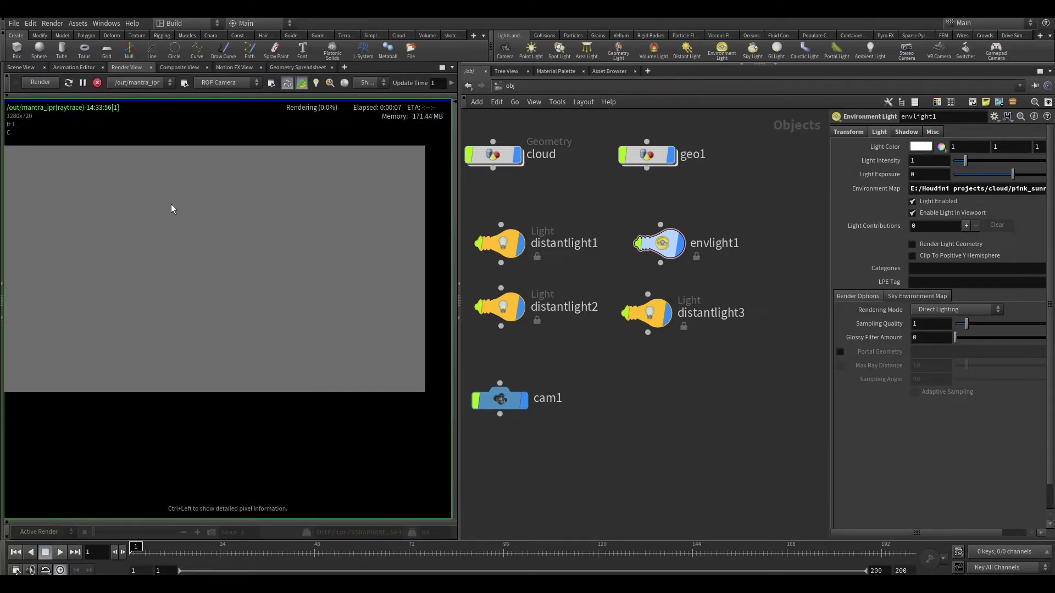
Reposition the rendered image and rearrange the cloud and geo1 nodes while the IPR render progresses
{"action": "middle_click_drag", "start_coordinate": [170, 203], "coordinate": [193, 224]}
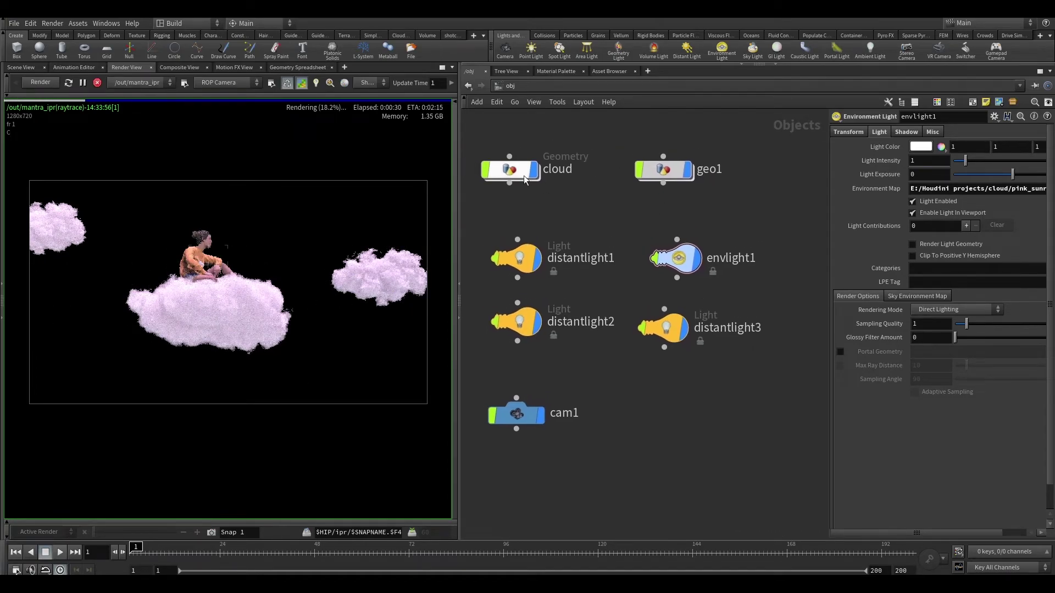
{"action": "mouse_move", "coordinate": [519, 181]}
{"action": "left_mouse_down"}
{"action": "mouse_move", "coordinate": [537, 182]}
{"action": "mouse_move", "coordinate": [526, 190]}
{"action": "left_mouse_up"}
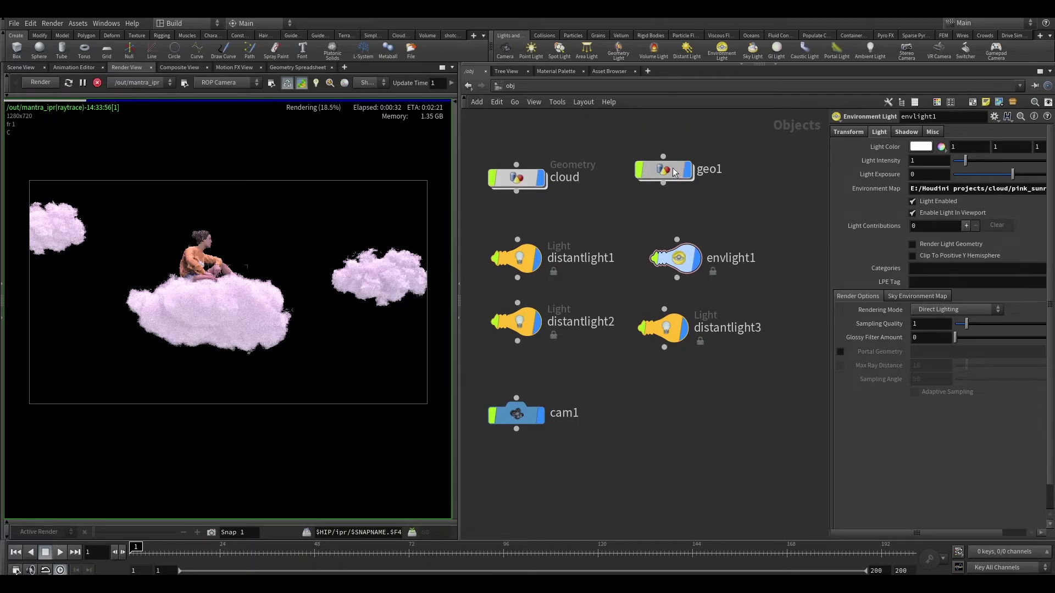
{"action": "left_click_drag", "start_coordinate": [677, 172], "coordinate": [689, 188]}
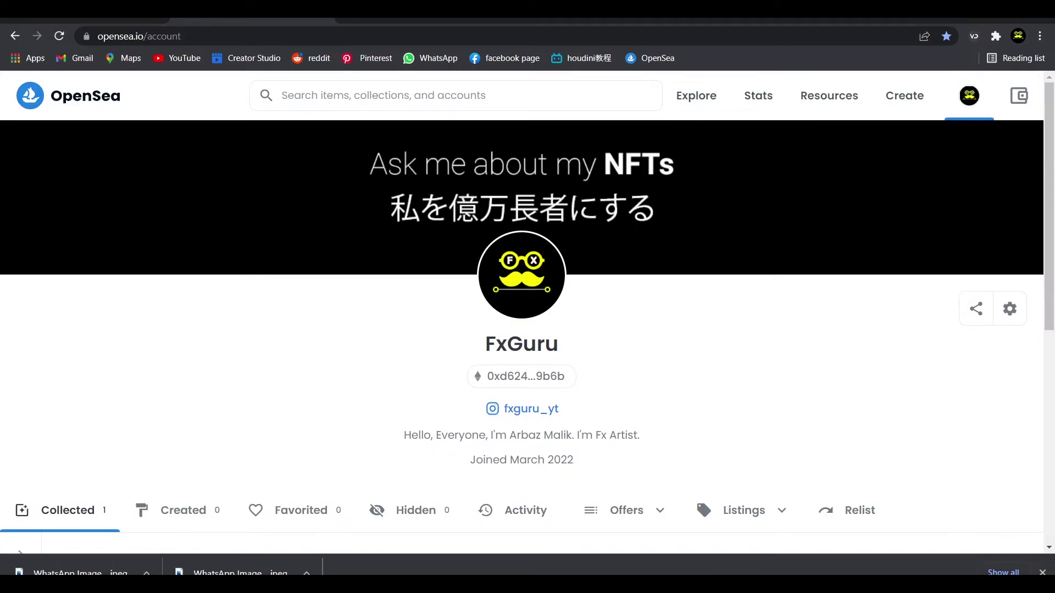
{"action": "scroll", "coordinate": [229, 307], "scroll_direction": "down", "scroll_amount": 2}
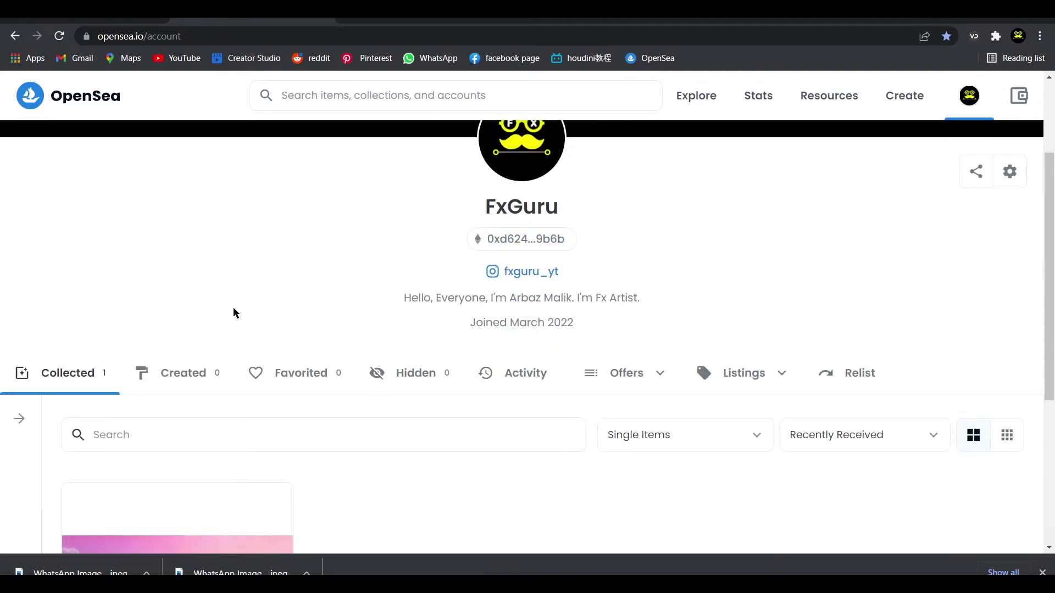
{"action": "scroll", "coordinate": [233, 309], "scroll_direction": "up", "scroll_amount": 2}
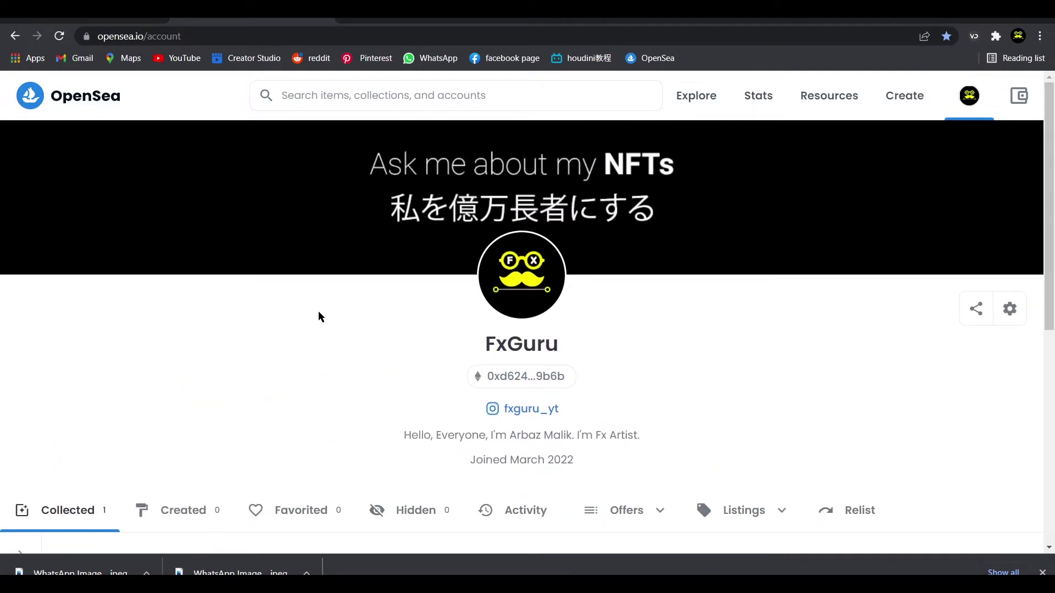
{"action": "scroll", "coordinate": [318, 314], "scroll_direction": "down", "scroll_amount": 2}
{"action": "scroll", "coordinate": [317, 315], "scroll_direction": "down", "scroll_amount": 4}
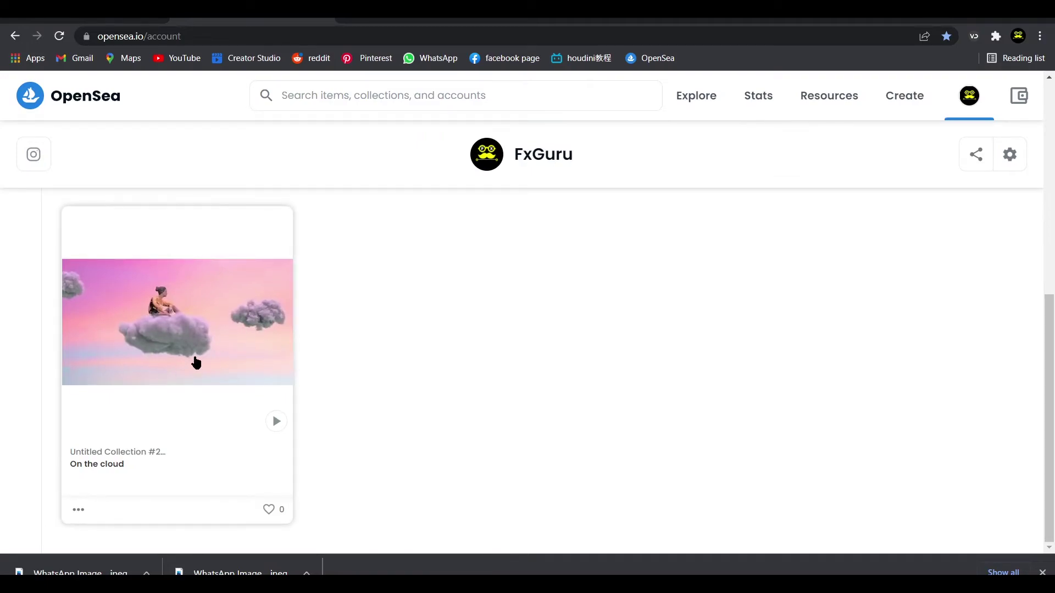
{"action": "scroll", "coordinate": [196, 363], "scroll_direction": "up", "scroll_amount": 1}
{"action": "scroll", "coordinate": [611, 358], "scroll_direction": "up", "scroll_amount": 5}
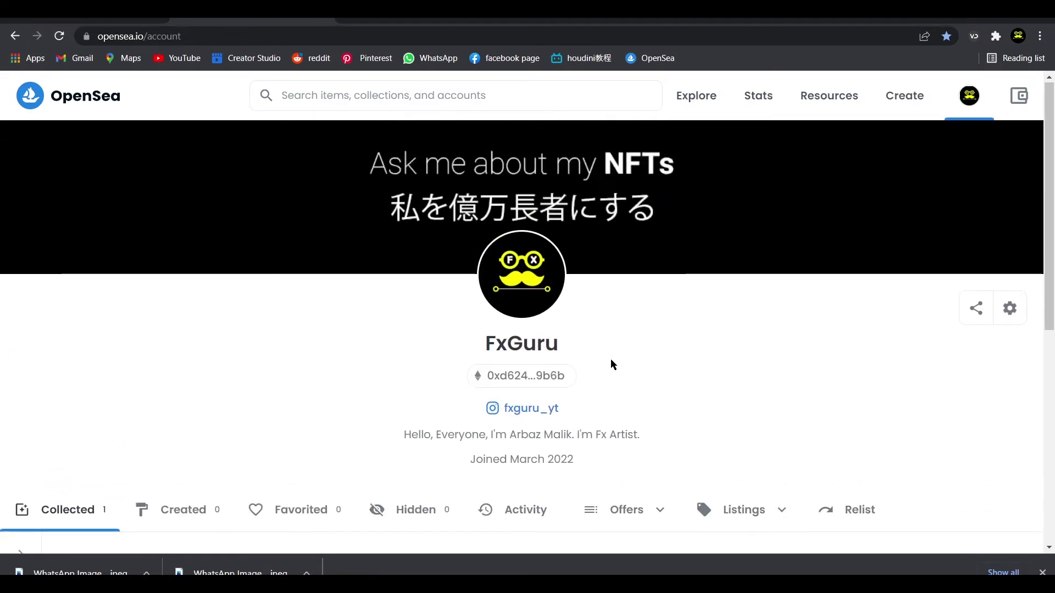
{"action": "scroll", "coordinate": [381, 340], "scroll_direction": "down", "scroll_amount": 5}
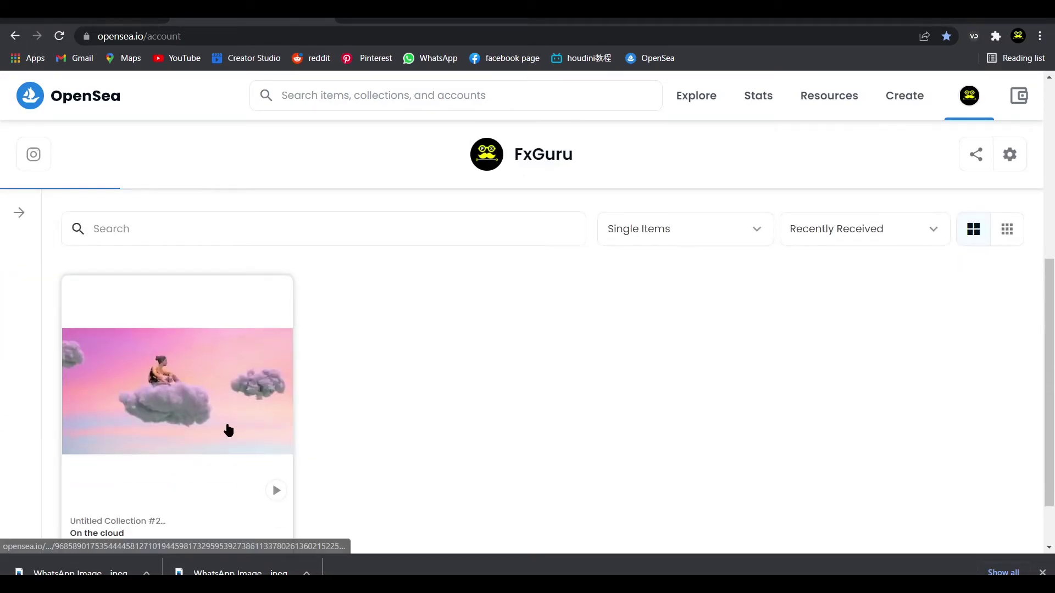
{"action": "scroll", "coordinate": [370, 412], "scroll_direction": "down", "scroll_amount": 1}
{"action": "scroll", "coordinate": [443, 399], "scroll_direction": "up", "scroll_amount": 2}
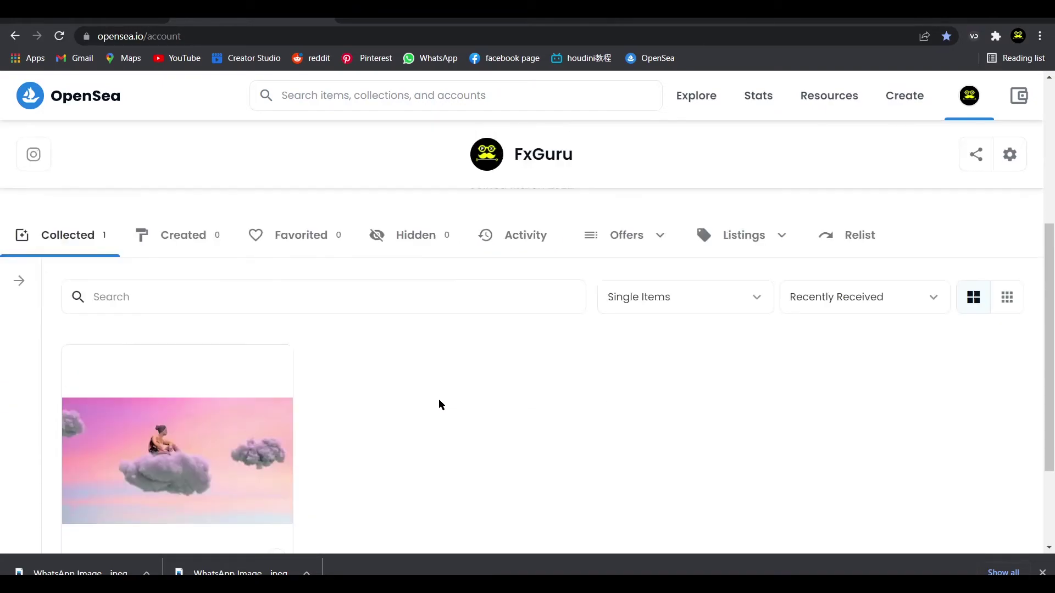
{"action": "scroll", "coordinate": [479, 410], "scroll_direction": "up", "scroll_amount": 3}
{"action": "scroll", "coordinate": [434, 458], "scroll_direction": "down", "scroll_amount": 2}
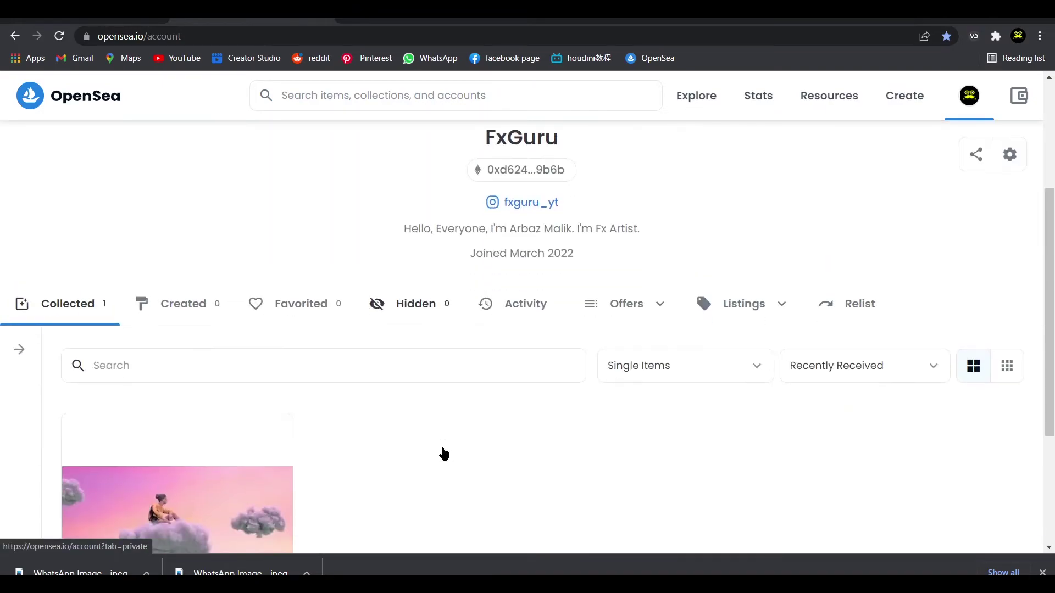
{"action": "scroll", "coordinate": [443, 452], "scroll_direction": "up", "scroll_amount": 3}
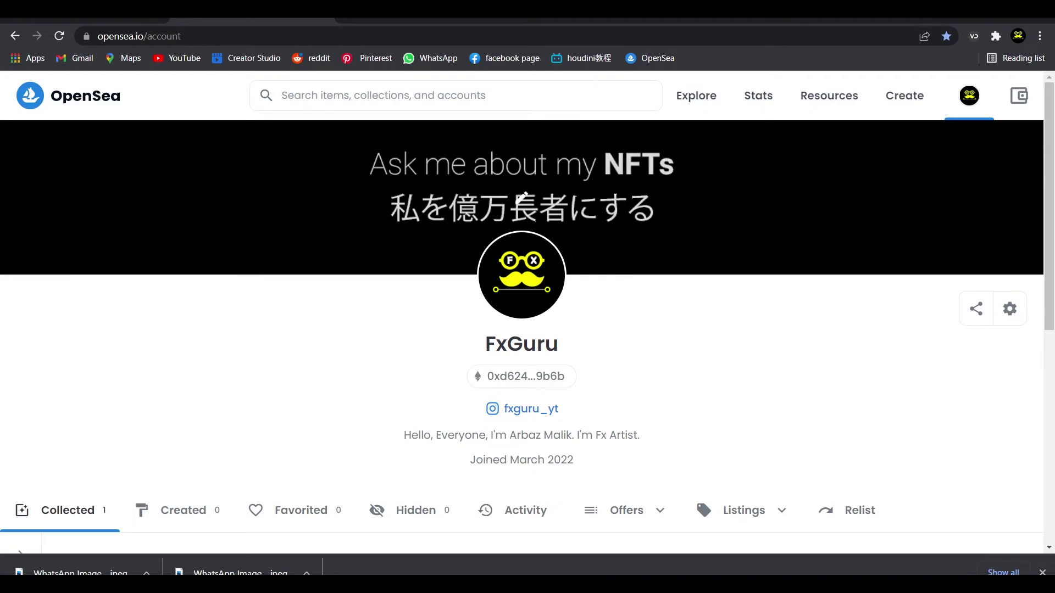